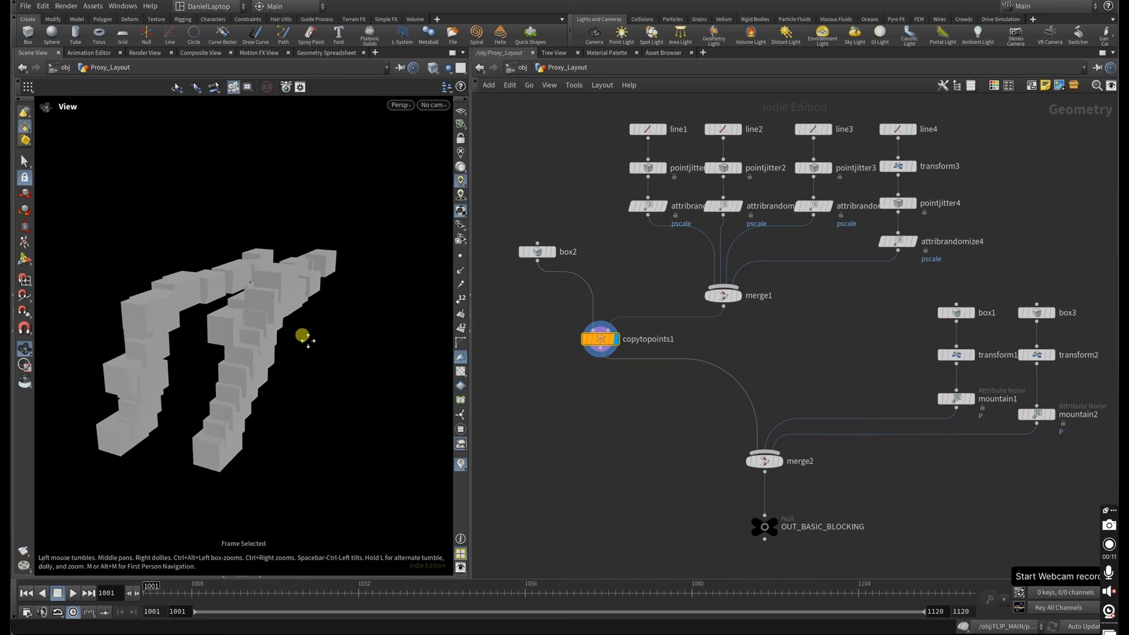
Step: Display the merge2 node's output, followed by OUT_BASIC_BLOCKING, to examine the combined proxy blocking
left_click(780, 461)
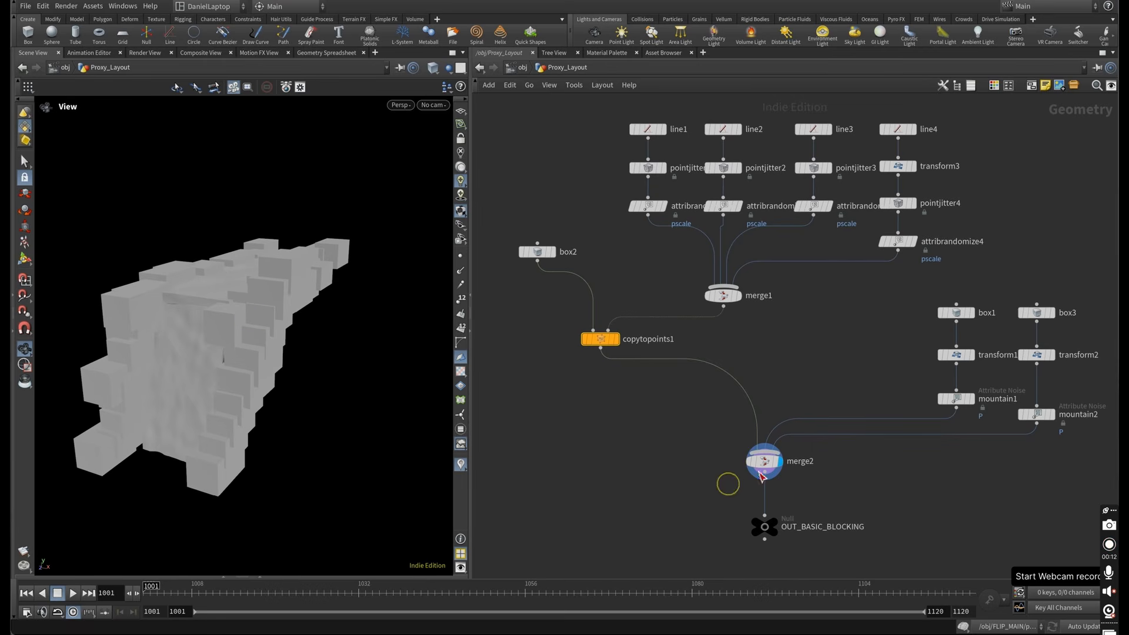
left_click(734, 536)
left_click_drag(290, 383, 387, 192)
Step: Look through the switcher1 camera, preview the shot's animation over the proxy layout, and return to the object level
left_click(434, 105)
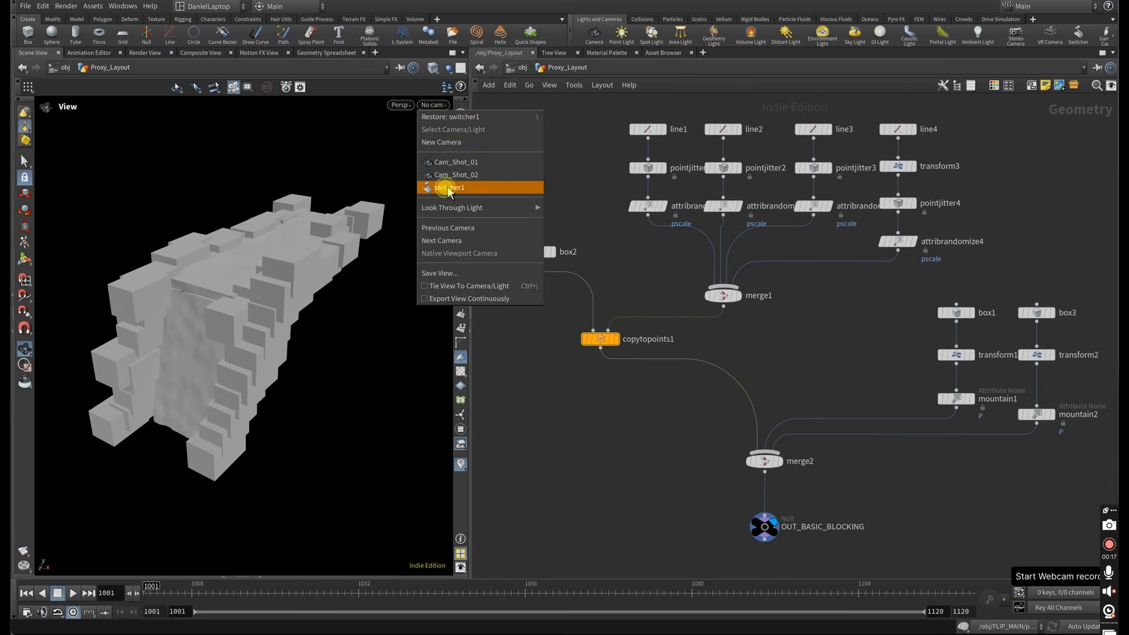
left_click(443, 184)
left_click(72, 592)
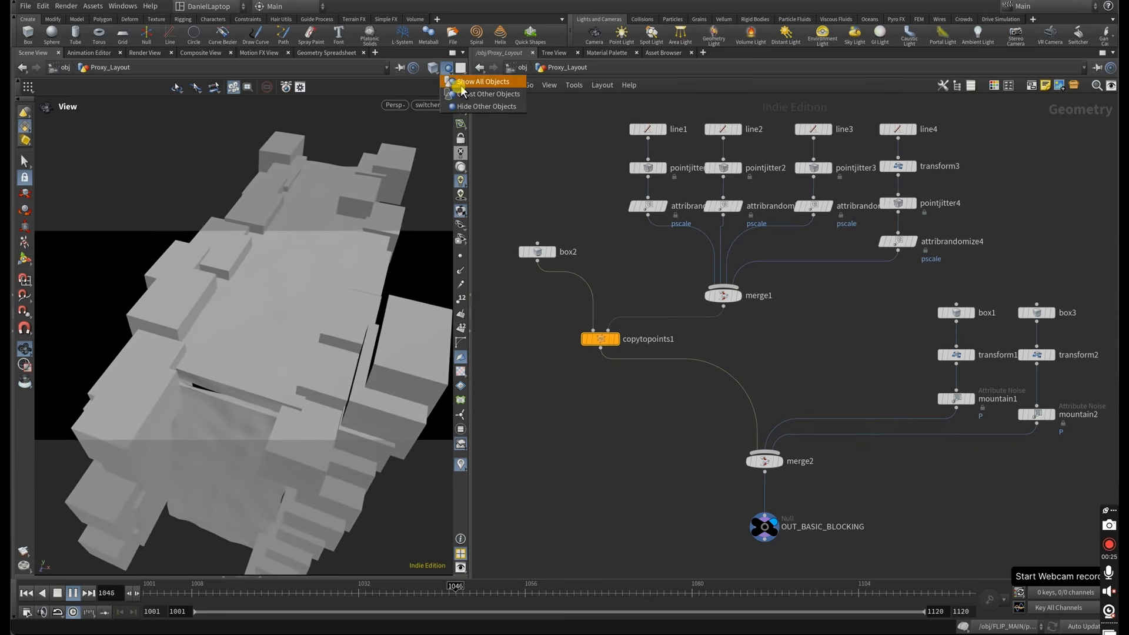
left_click_drag(314, 593, 542, 594)
key("u")
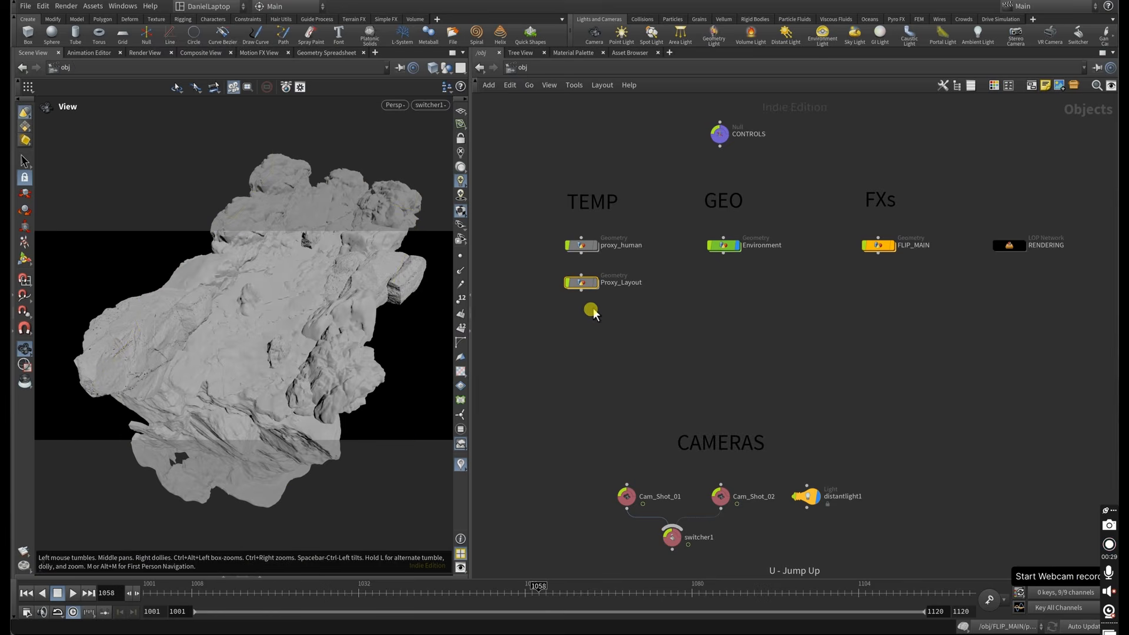
Step: Toggle the display of Proxy_Layout to compare the blocking with the Environment rocks from a free view
left_click(600, 285)
left_click(599, 286)
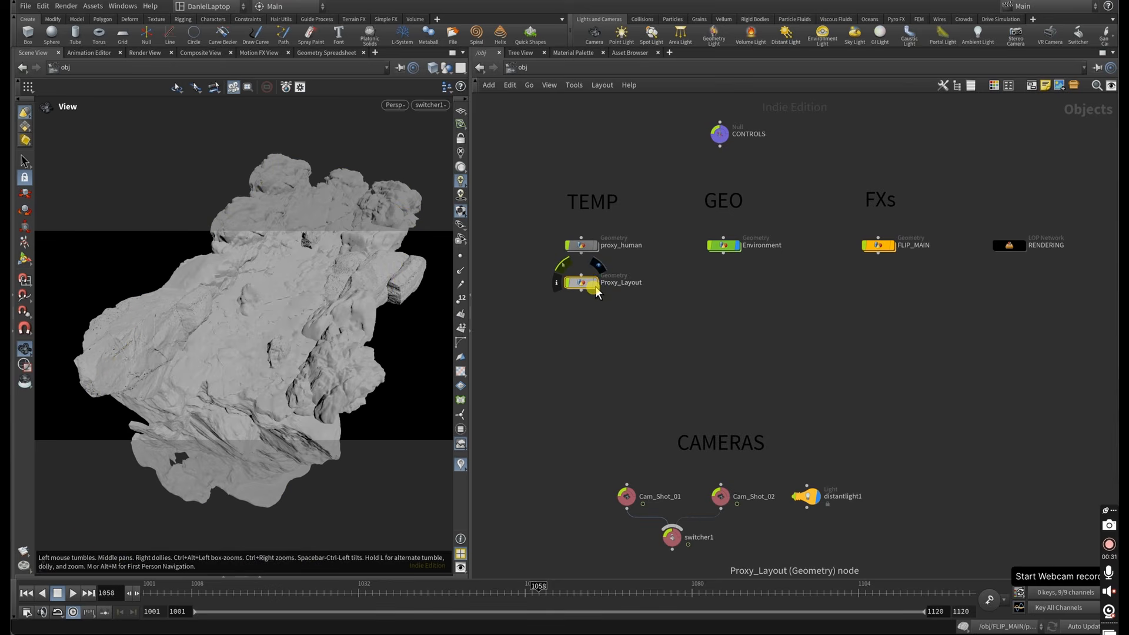
left_click(599, 286)
left_click_drag(290, 372, 269, 347)
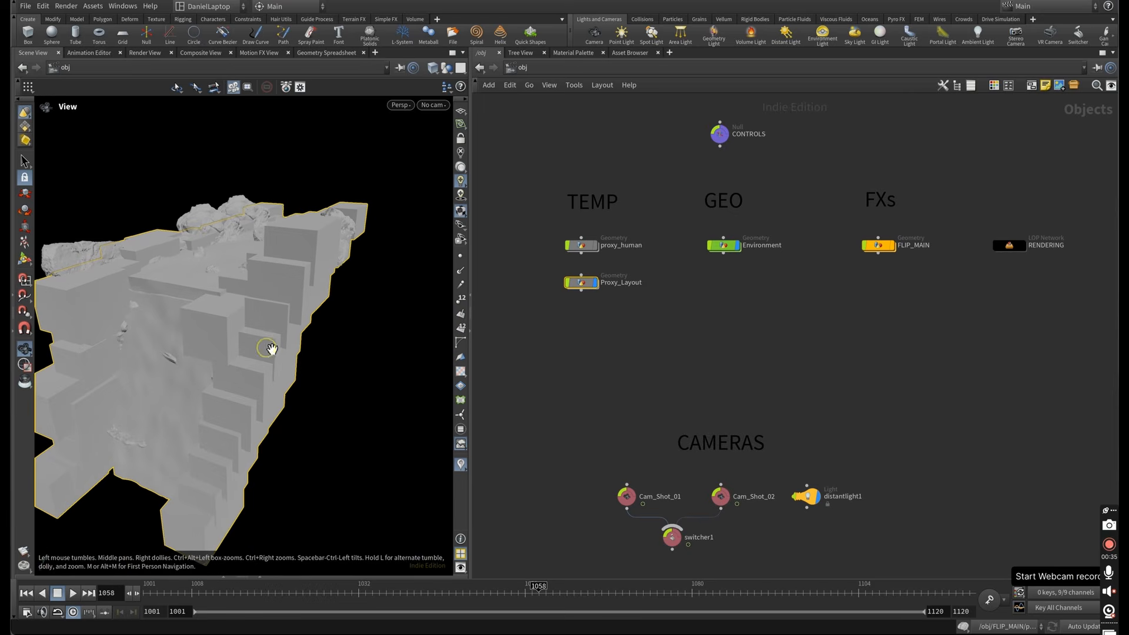
left_click(595, 285)
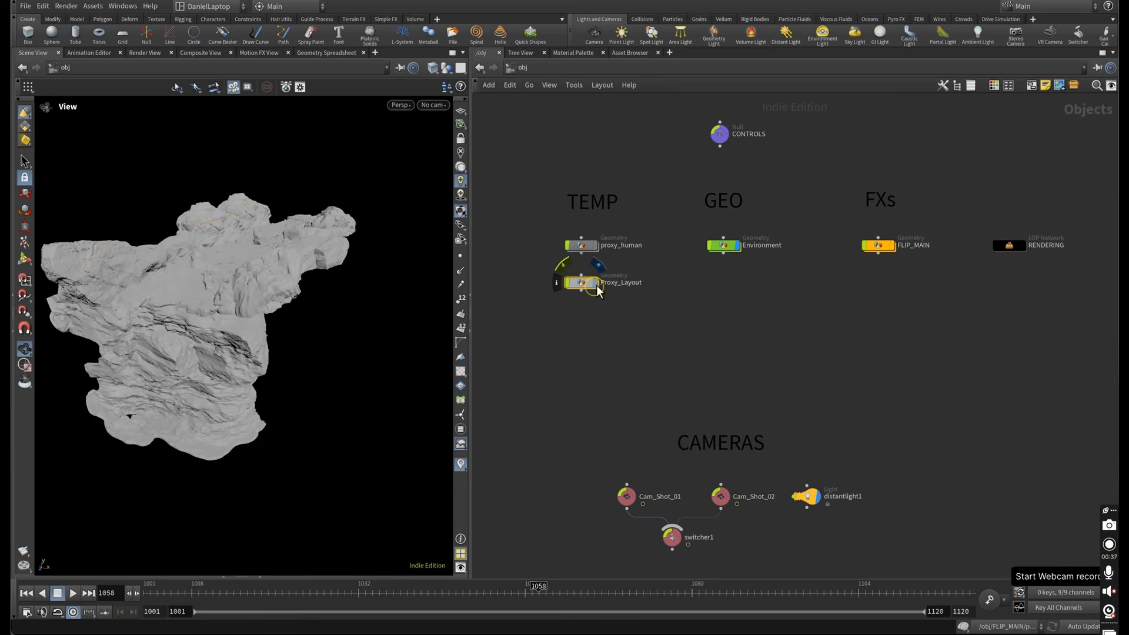
left_click(596, 285)
Step: Look through switcher1 and toggle Proxy_Layout's display to compare the blocking with the rocks in the shot framing
left_click(433, 105)
left_click(450, 187)
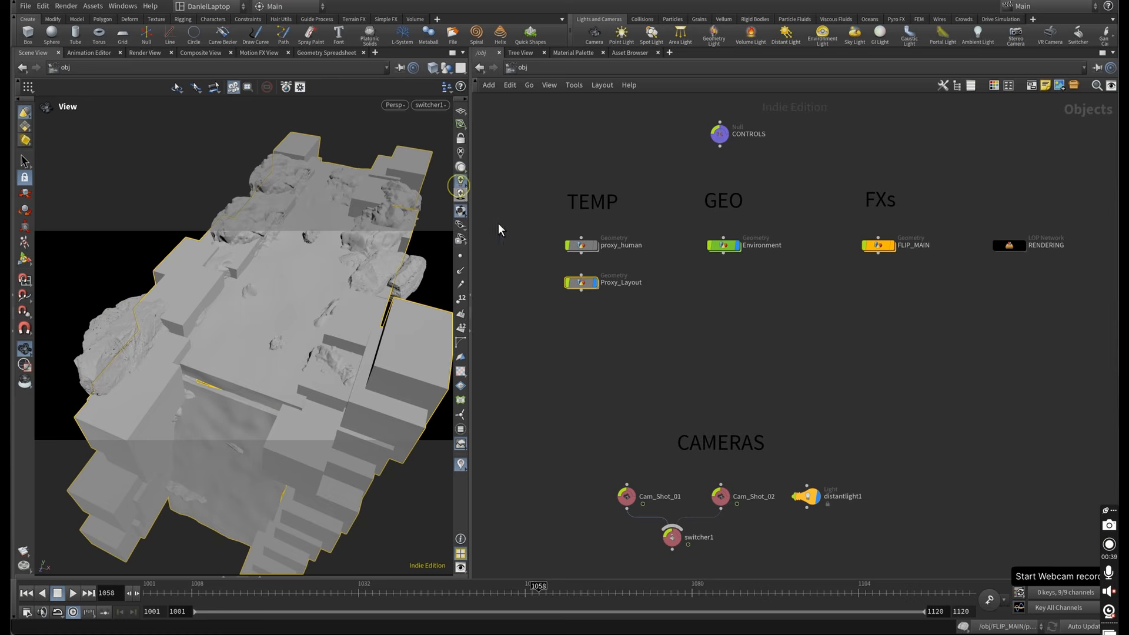
left_click(598, 284)
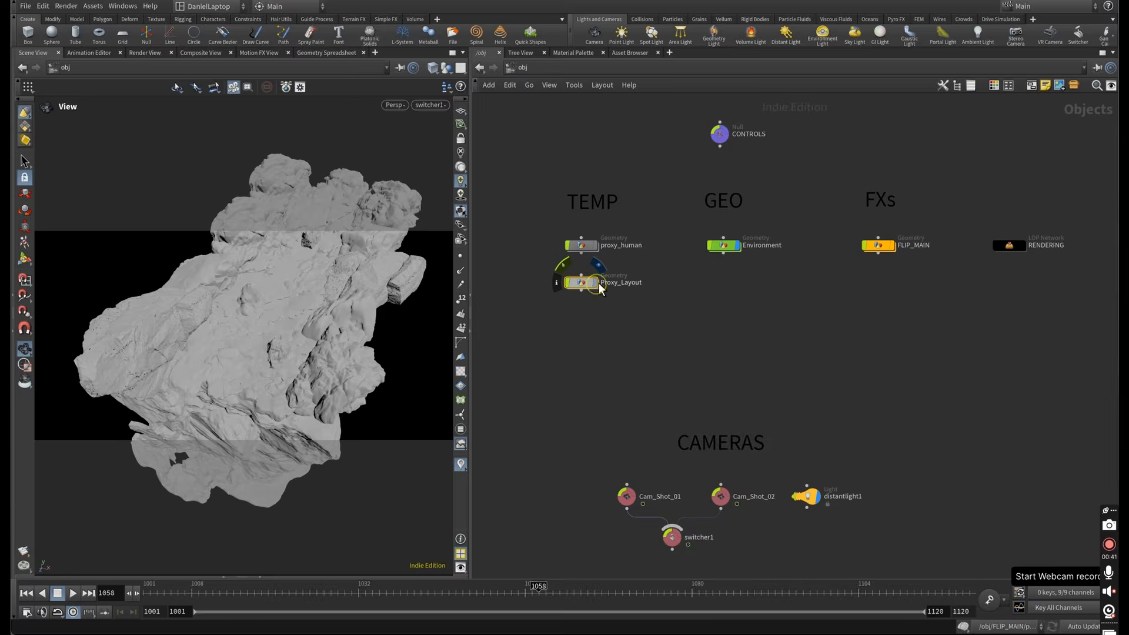
left_click(598, 284)
left_click_drag(282, 360, 262, 360)
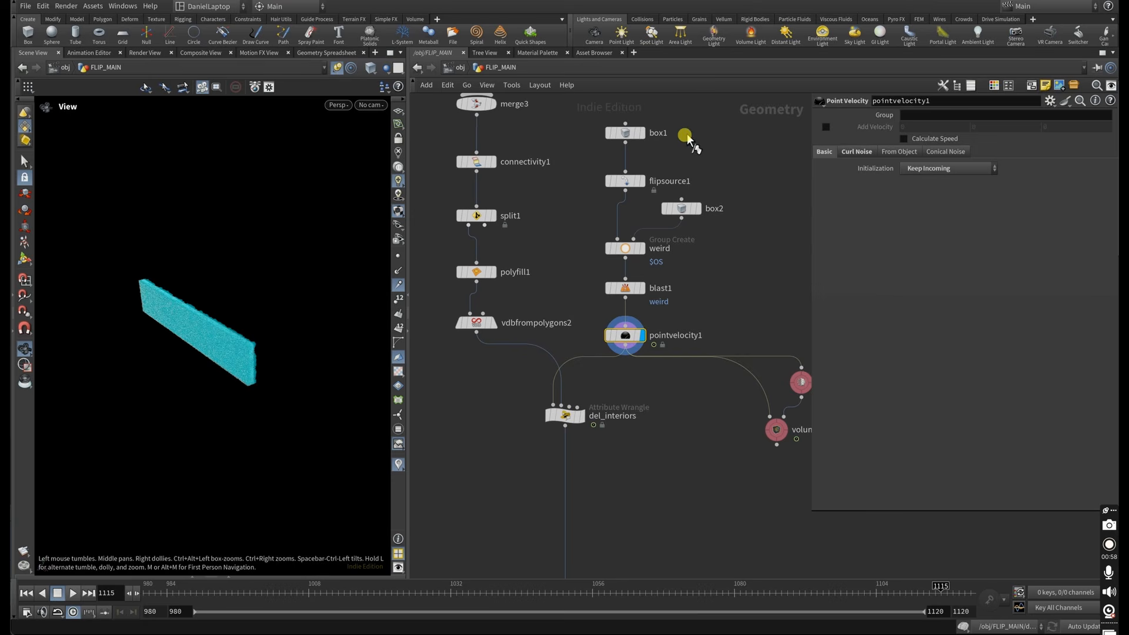
Step: Display box1, flipsource1 and pointvelocity1 in turn and scrub the timeline to examine the emitter's velocities
left_click(645, 143)
mouse_move(189, 335)
left_mouse_down()
mouse_move(225, 325)
mouse_move(197, 333)
left_mouse_up()
left_click(635, 181)
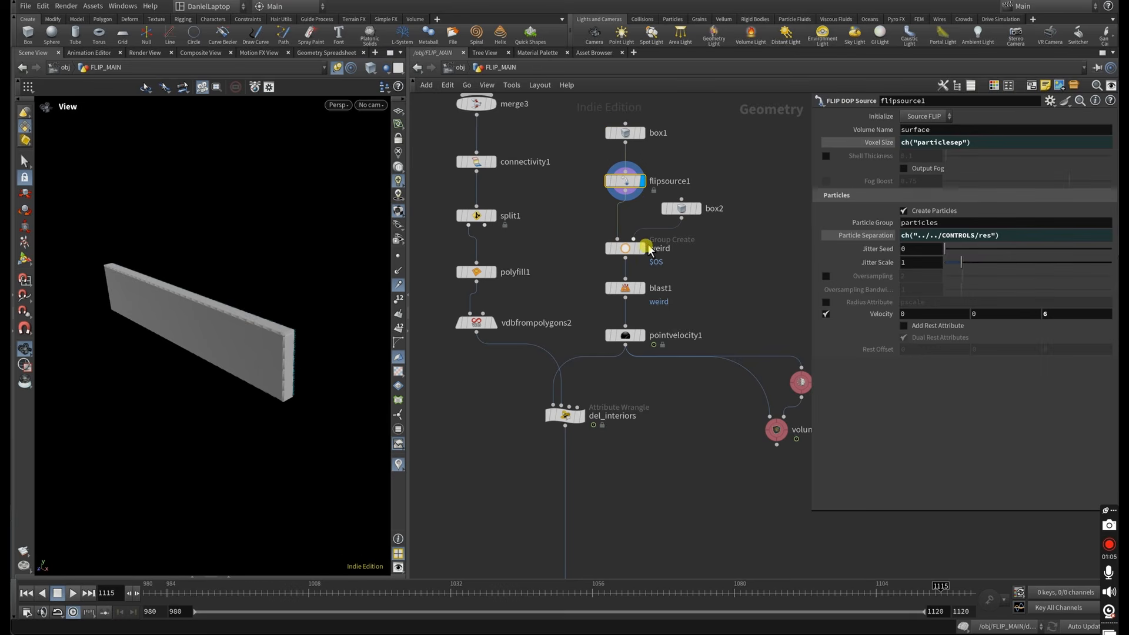
left_click(625, 336)
left_click_drag(264, 361, 307, 229)
left_click_drag(198, 592, 561, 586)
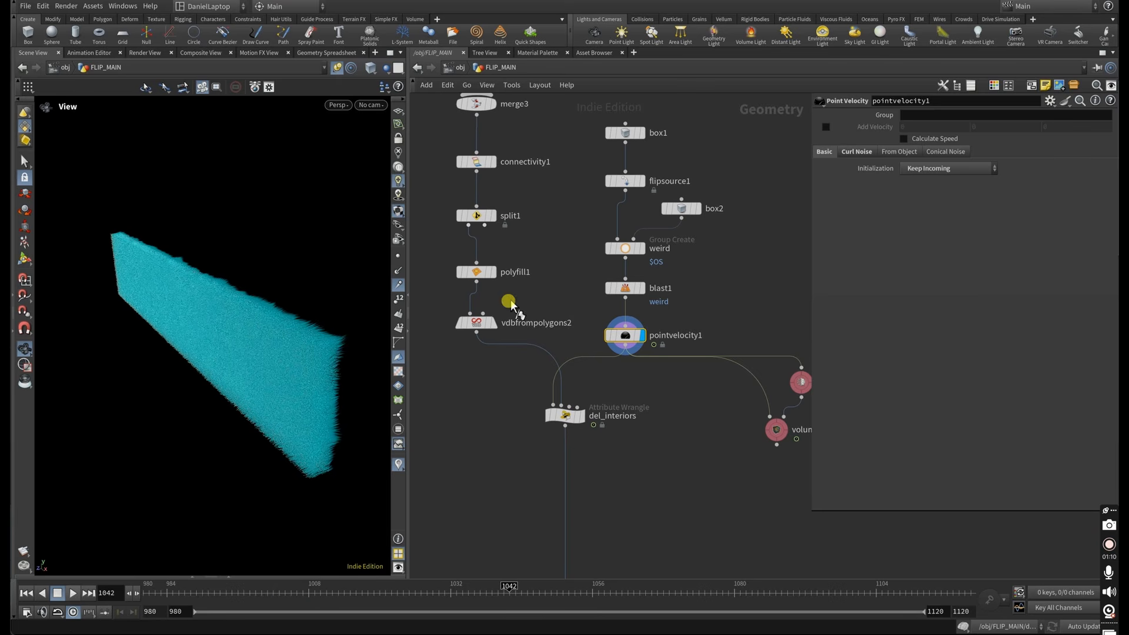
Step: Display vdbfrompolygons2 to examine the rock collision volume from several angles
left_click(477, 322)
left_click_drag(144, 320, 262, 386)
right_click_drag(258, 383, 202, 435)
left_click_drag(202, 435, 271, 414)
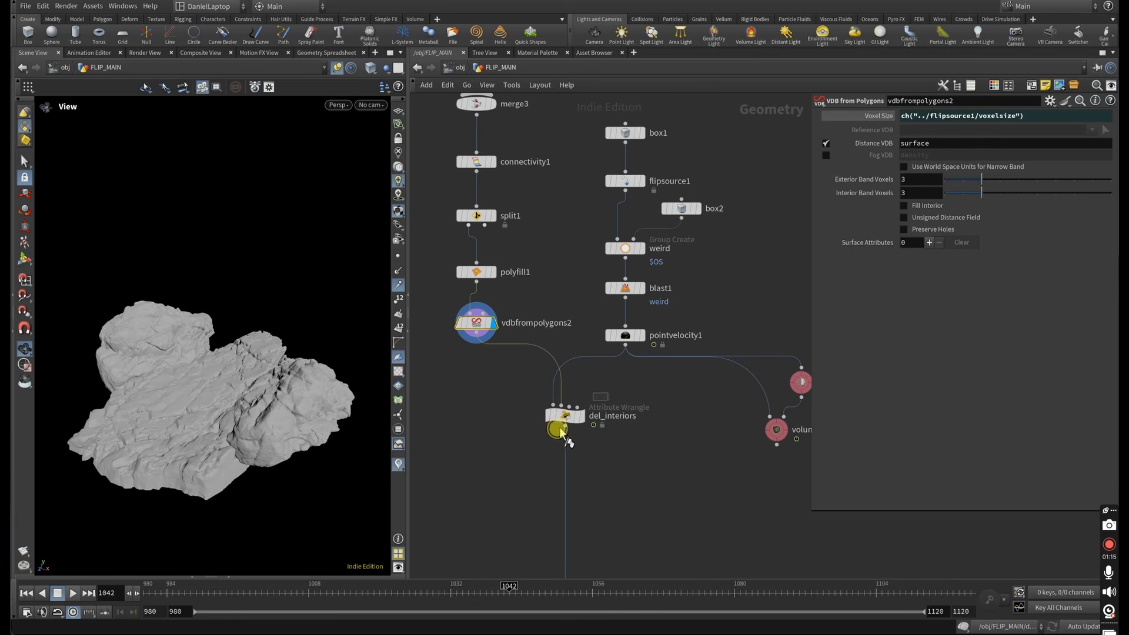
Step: Display the del_interiors wrangle, toggle its bypass to compare the emission points, and scrub through the frames
left_click(562, 425)
left_click(563, 418)
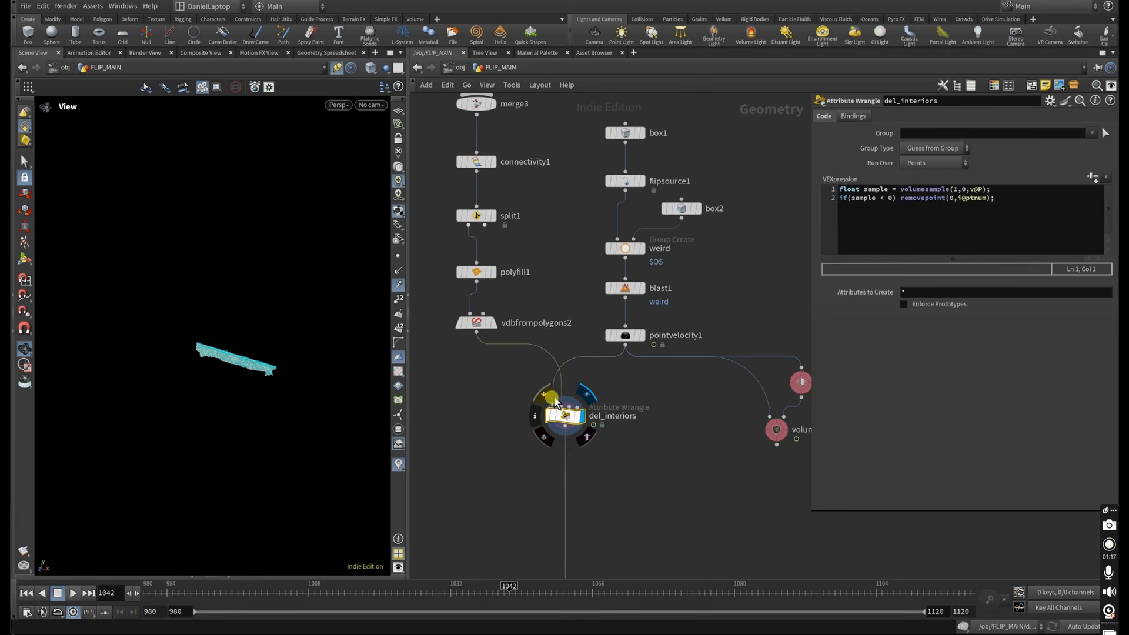
left_click(550, 395)
left_click(549, 395)
right_click_drag(196, 381, 337, 273)
middle_click_drag(231, 345, 187, 372)
right_click_drag(206, 379, 368, 292)
left_click_drag(291, 598, 326, 605)
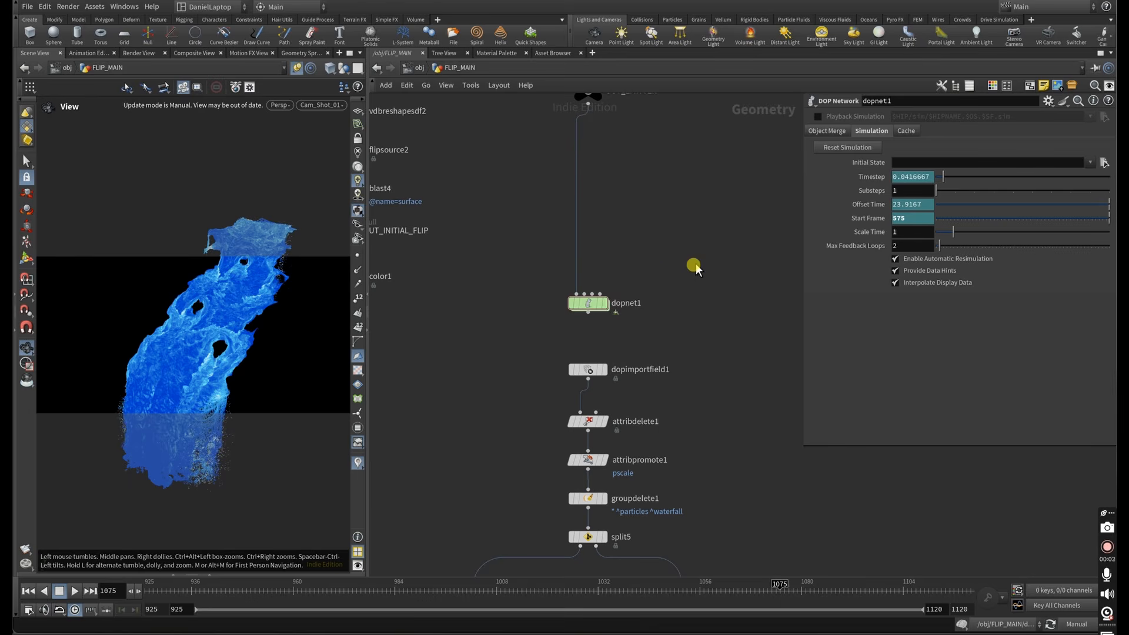
Step: Enter the dopnet1 network and inspect flipobject1's initial data SOP path
left_click_drag(597, 307, 529, 339)
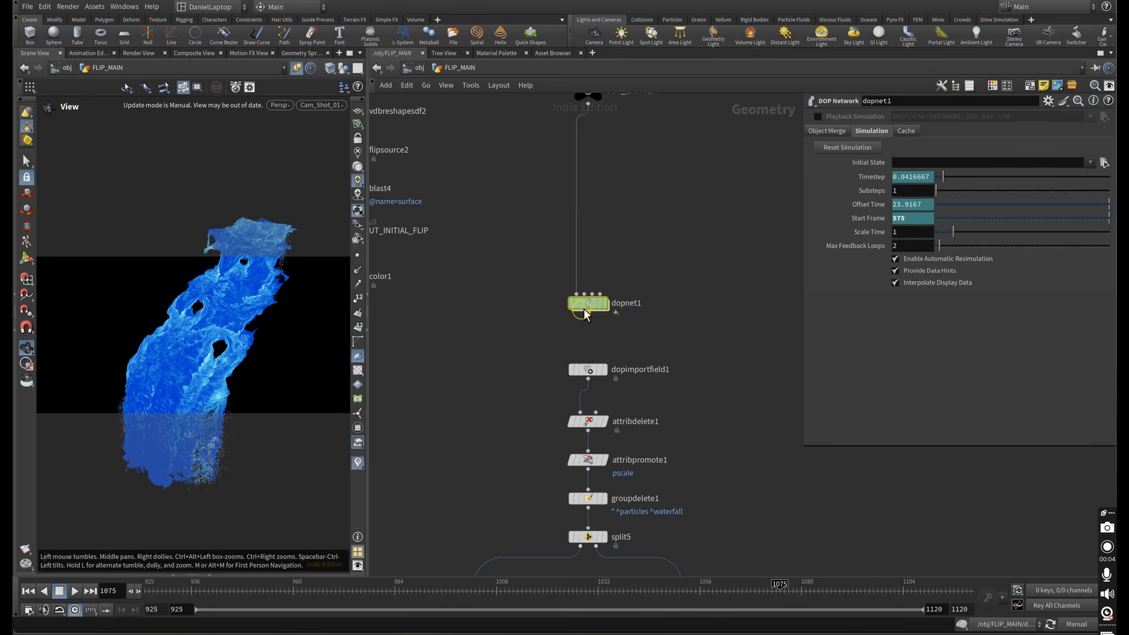
double_click(586, 305)
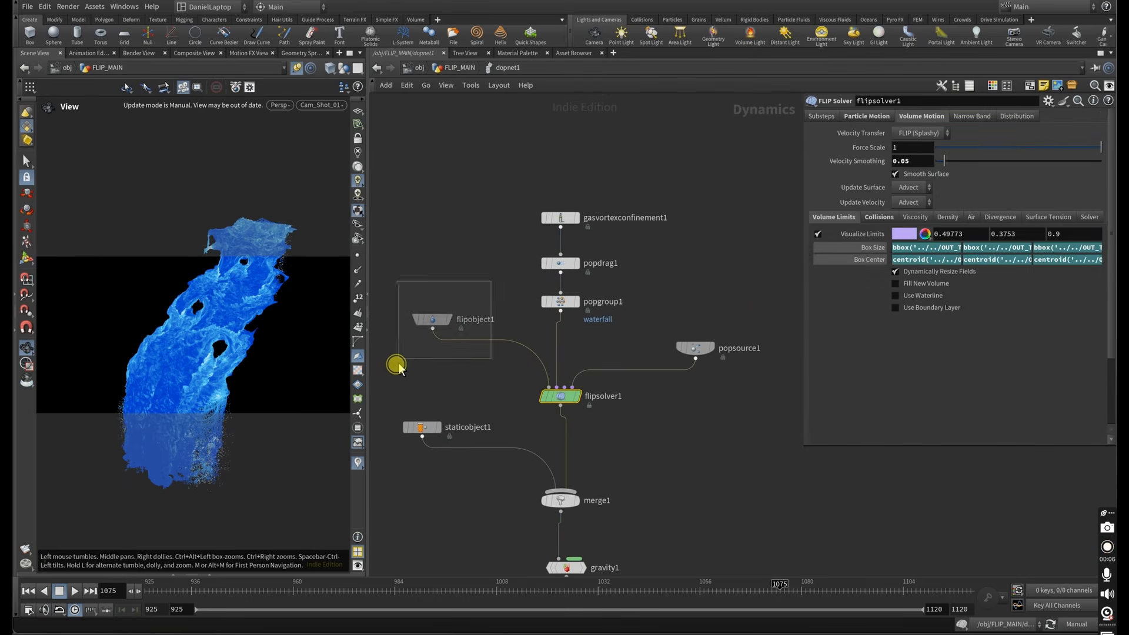
left_click_drag(397, 365, 398, 365)
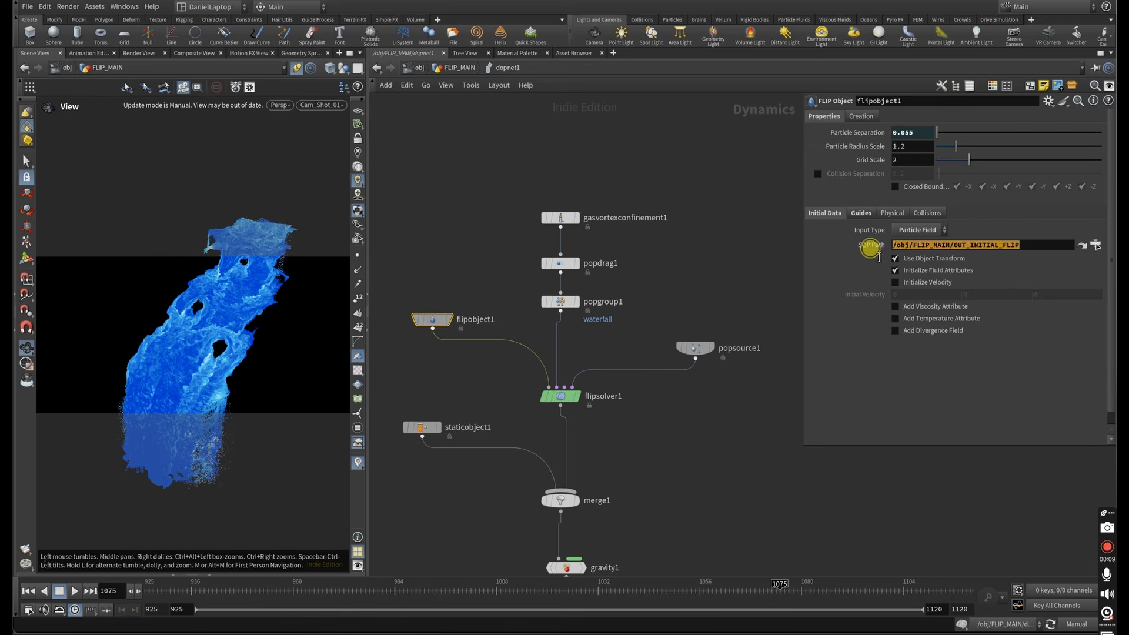
Step: Select popsource1 and review its Geometry Source options, keeping Use First Context Geometry
left_click_drag(666, 403, 666, 404)
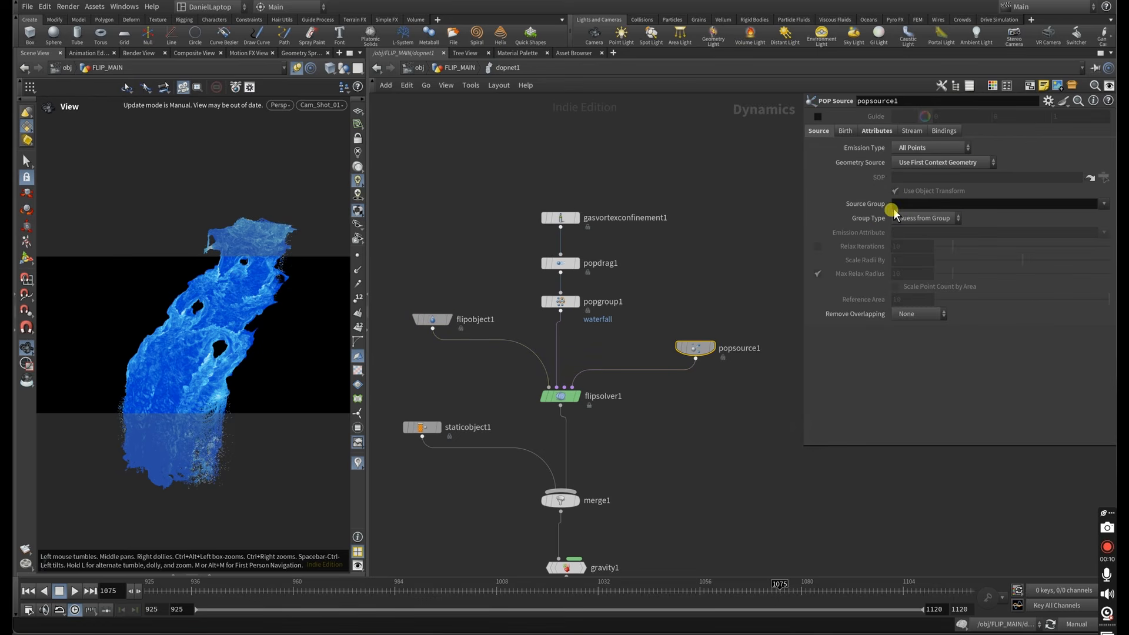
left_click(932, 167)
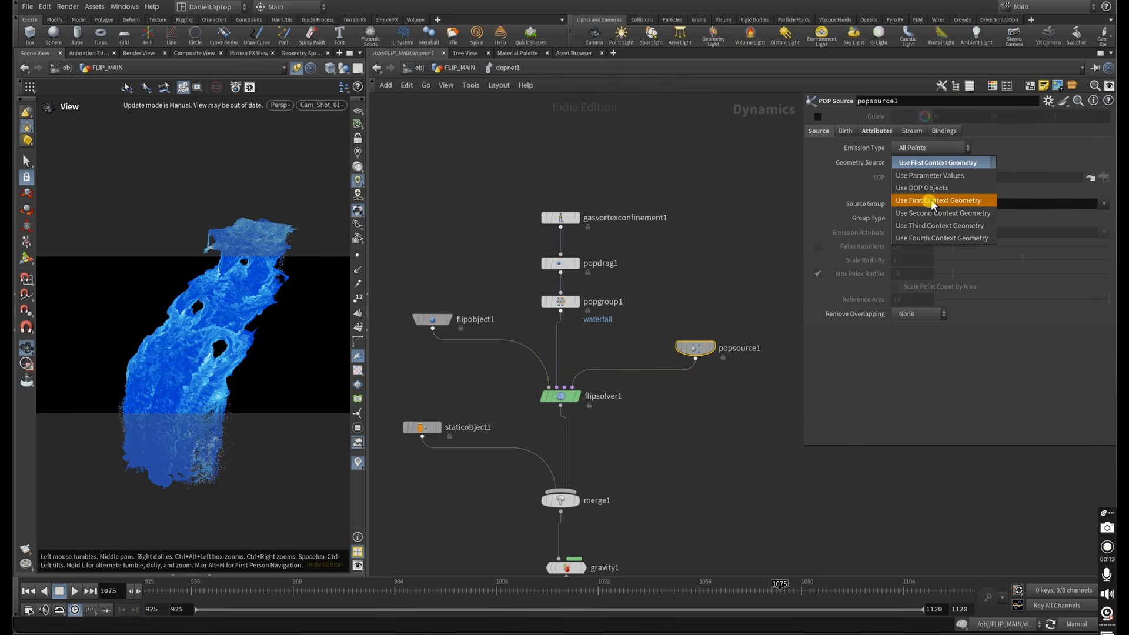
left_click(939, 165)
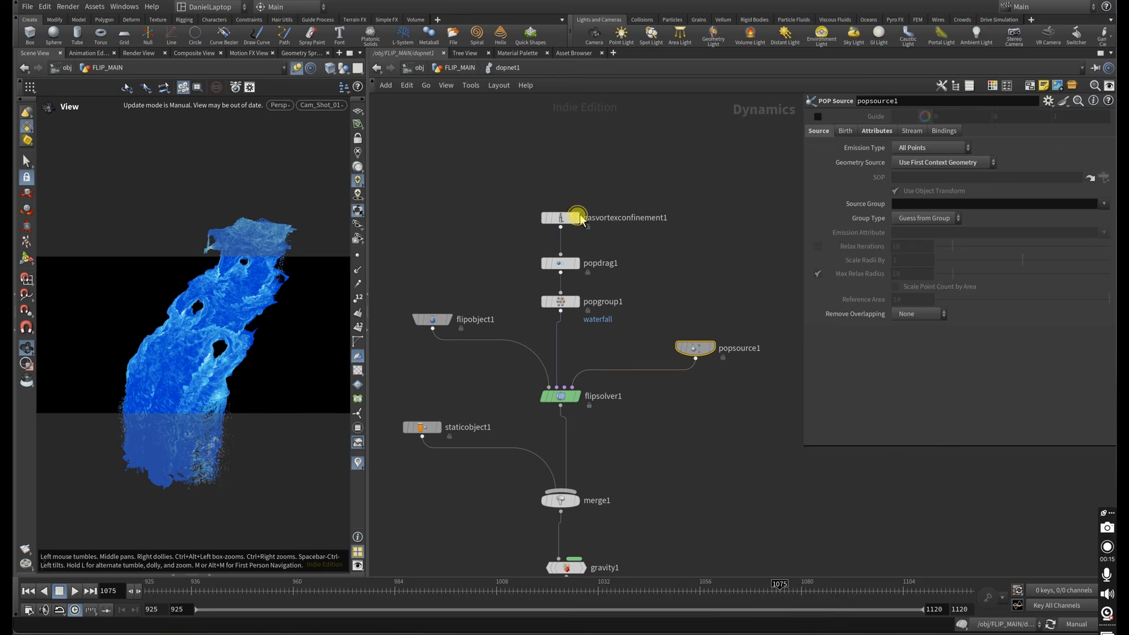
Step: Inspect the parameters of gasvortexconfinement1, popdrag1 and popgroup1 above the FLIP solver
left_click(576, 218)
left_click_drag(511, 281, 509, 282)
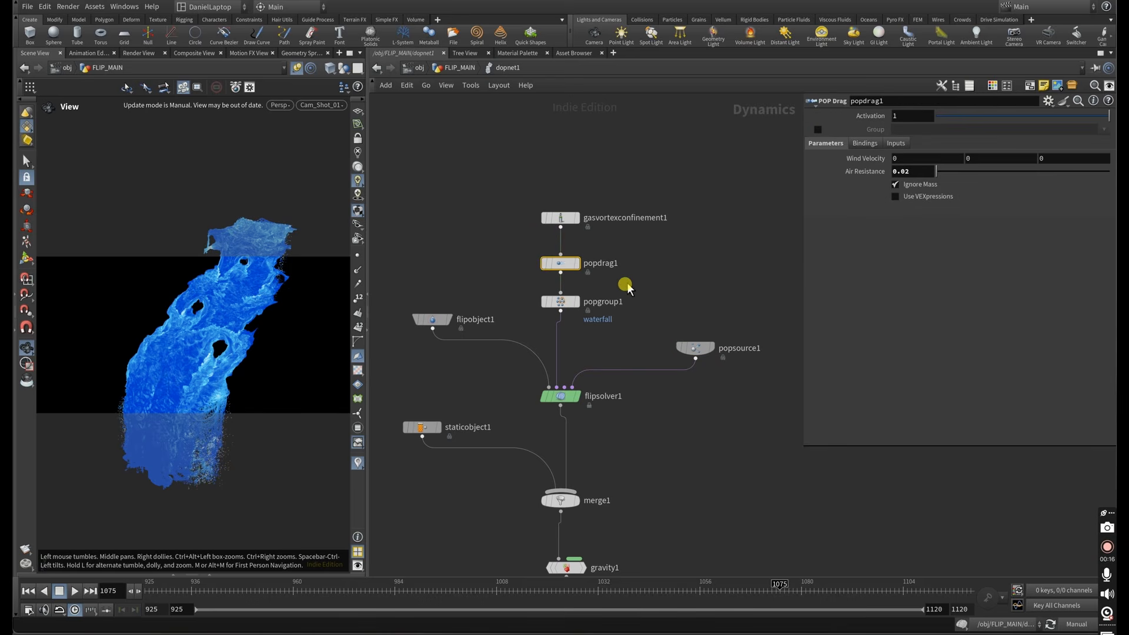
left_click_drag(551, 326, 549, 324)
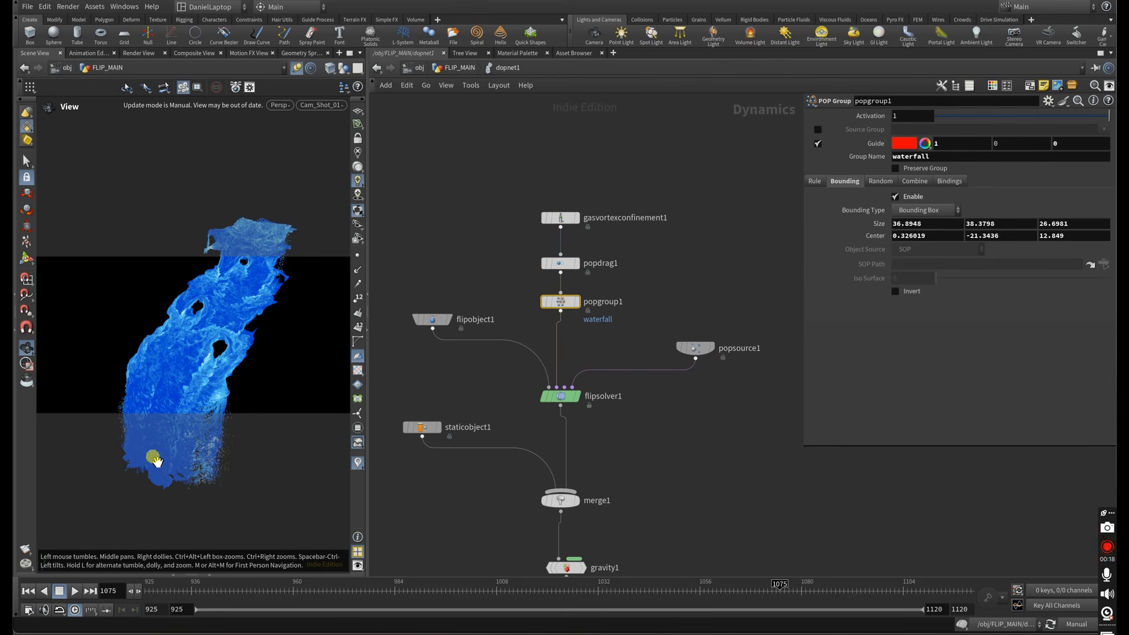
Step: Examine the Box Size and Box Center expressions in flipsolver1's volume limits
left_click(577, 405)
left_click_drag(803, 301, 467, 302)
left_click_drag(608, 248, 720, 247)
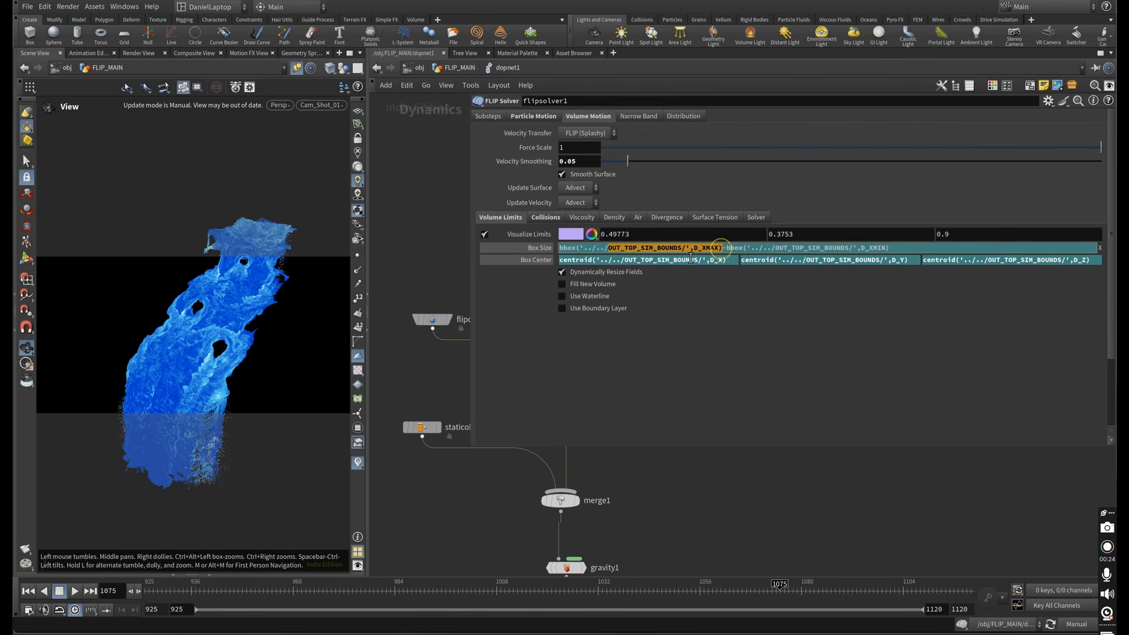
left_click_drag(621, 259, 703, 259)
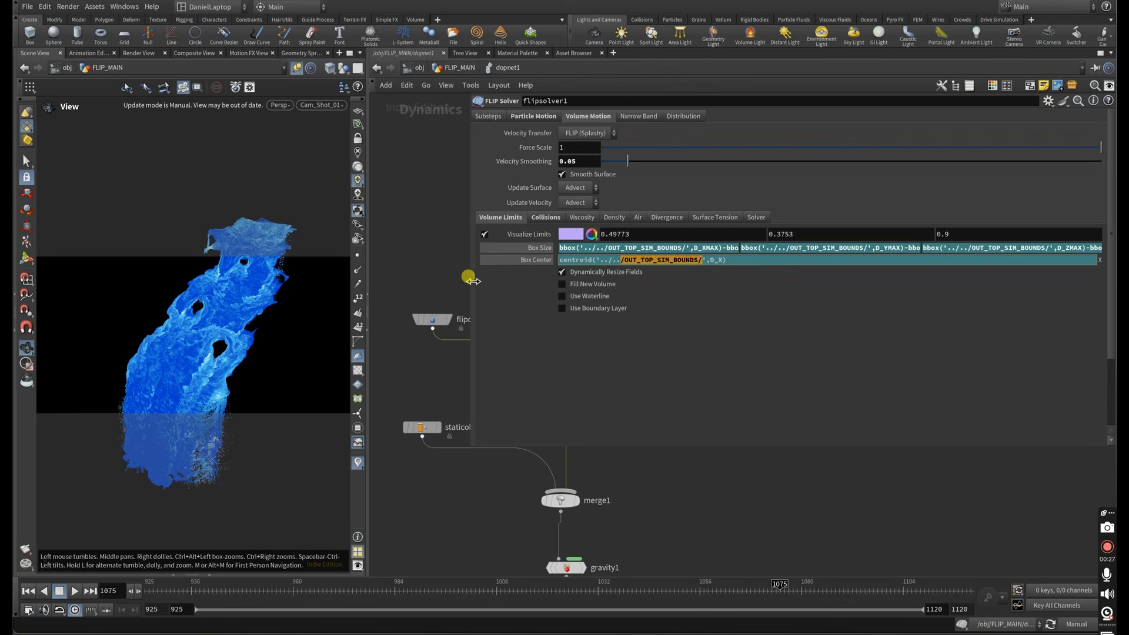
left_click_drag(470, 281, 701, 277)
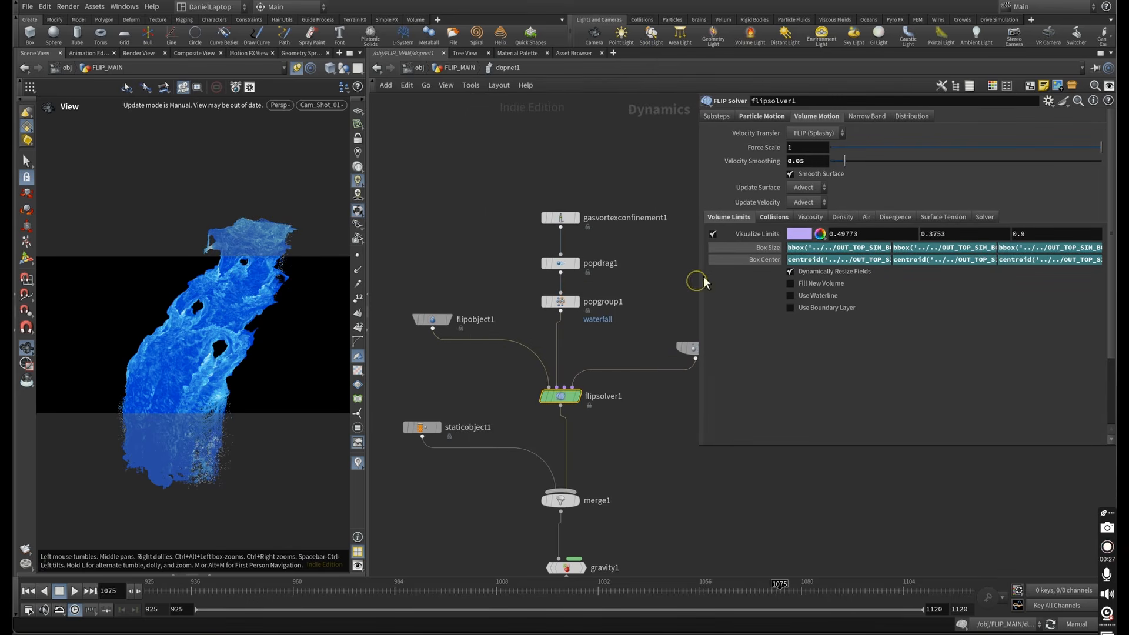
Step: Review flipsolver1's particle motion settings for droplets, vorticity, rest attributes and behavior
left_click(755, 118)
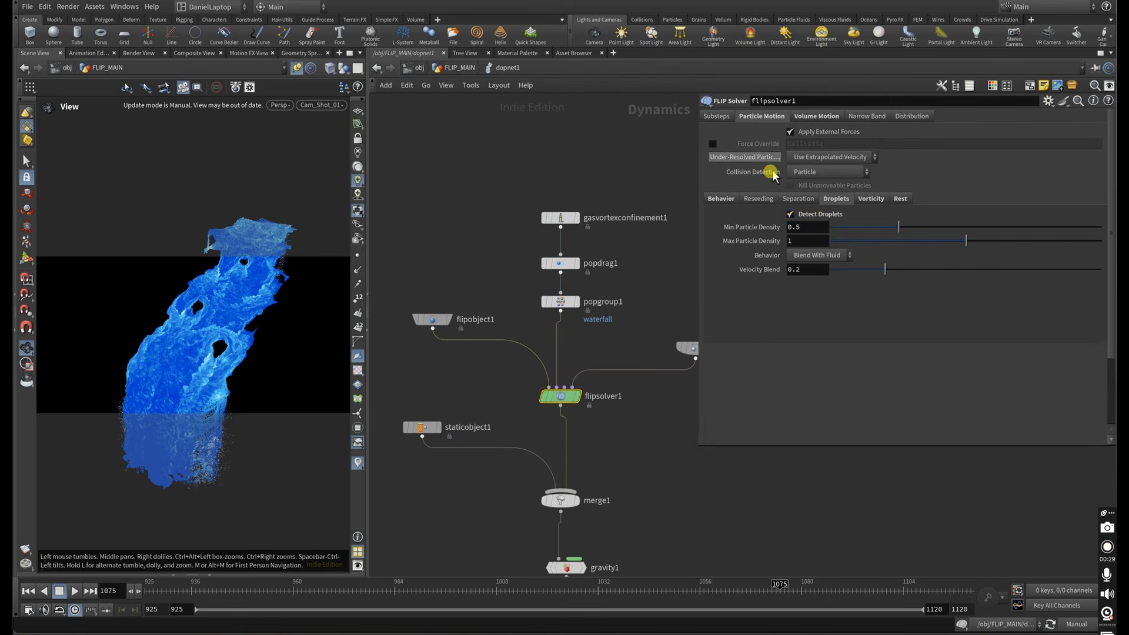
left_click(870, 198)
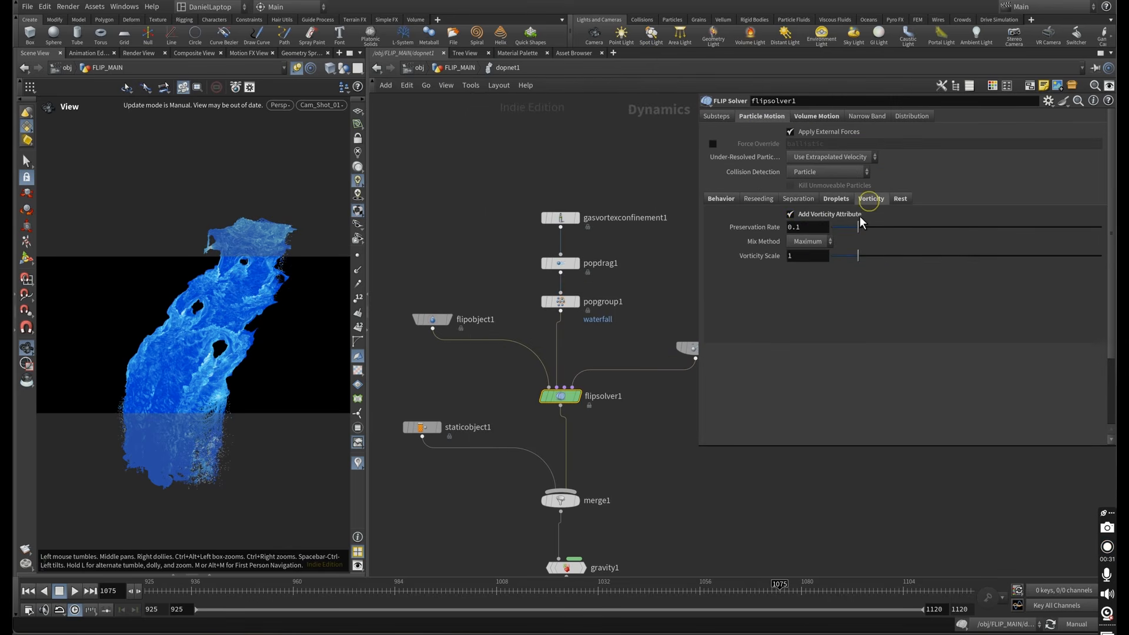
left_click(902, 199)
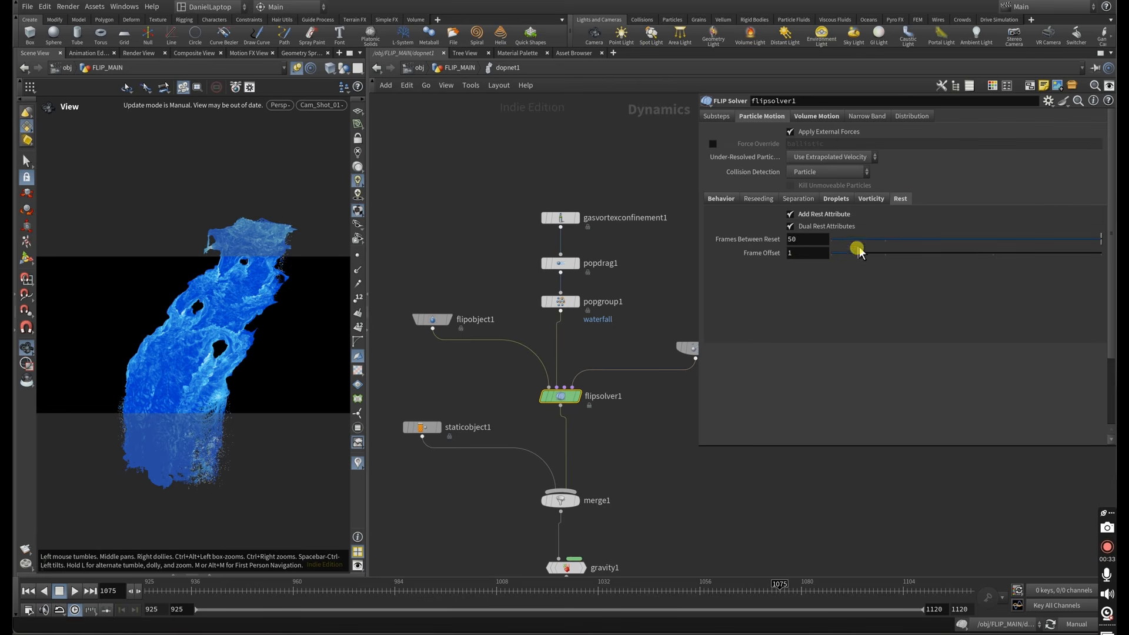
left_click(726, 200)
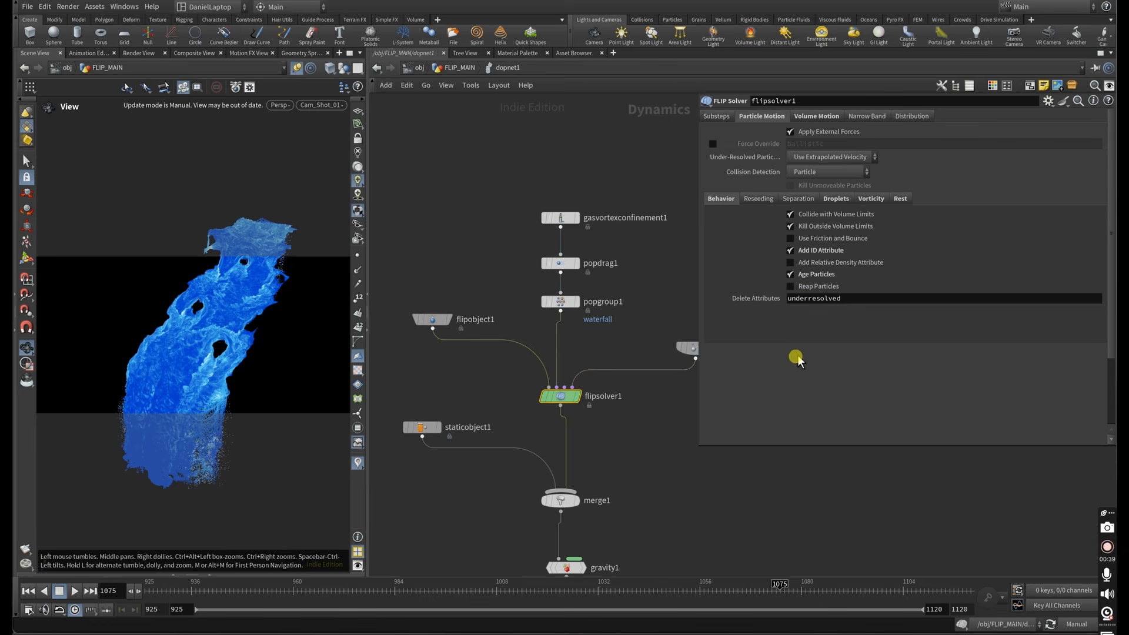
Step: Select staticobject1 and inspect the SOP path to its collision geometry
left_click(421, 427)
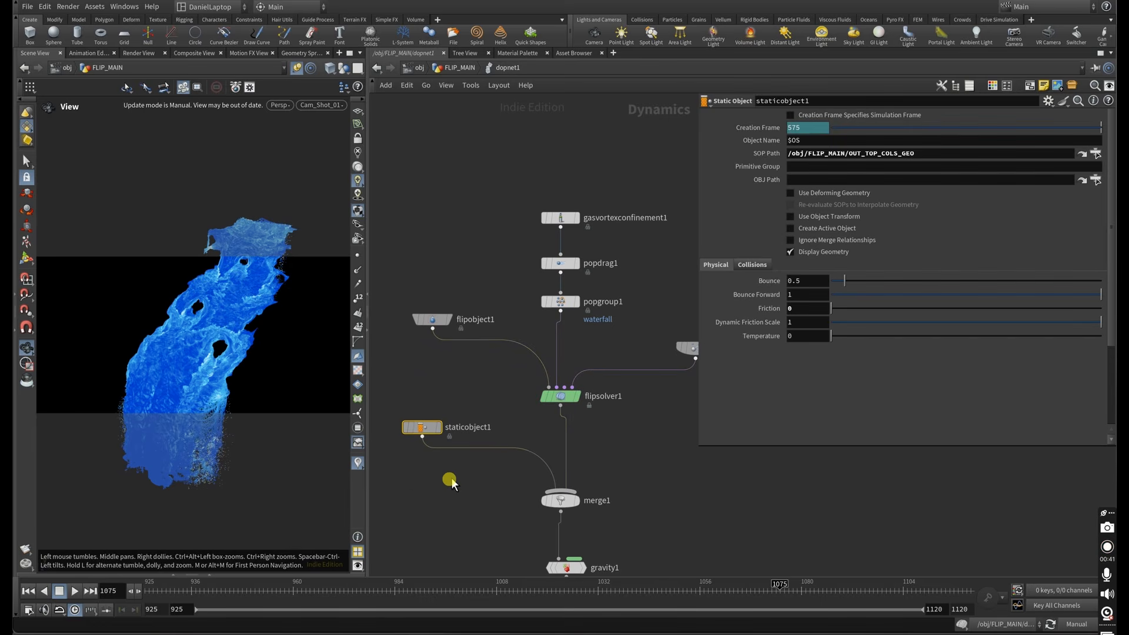
left_click_drag(924, 153, 735, 152)
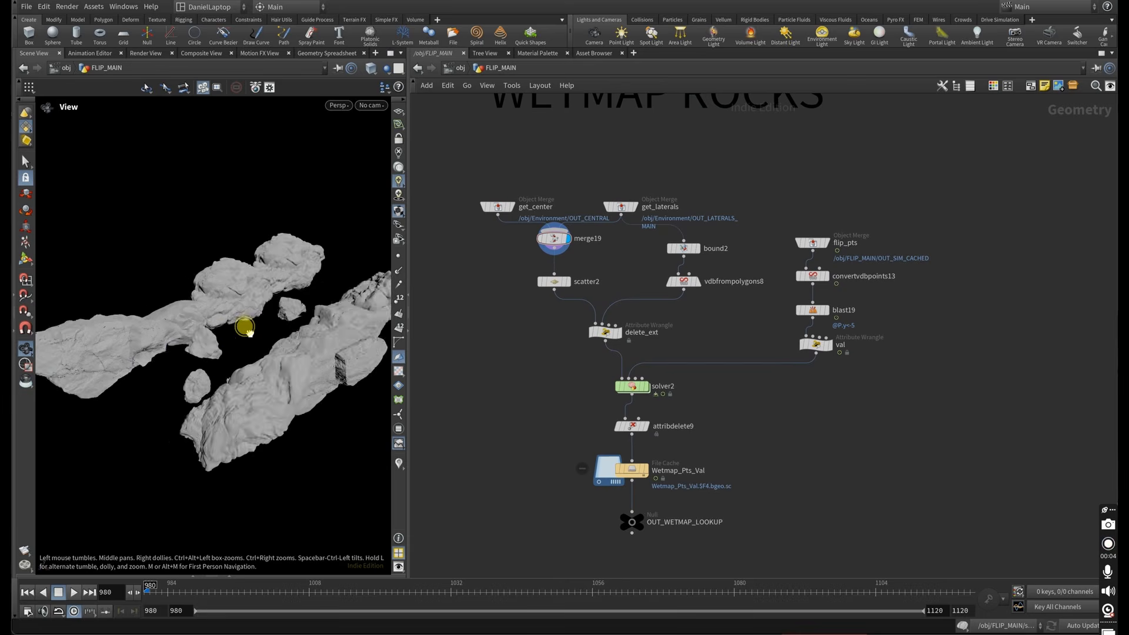
Step: In the WETMAP ROCKS network, display scatter2, bound2 and vdbfrompolygons8 in turn to examine their outputs
left_click_drag(245, 323, 277, 338)
key("r")
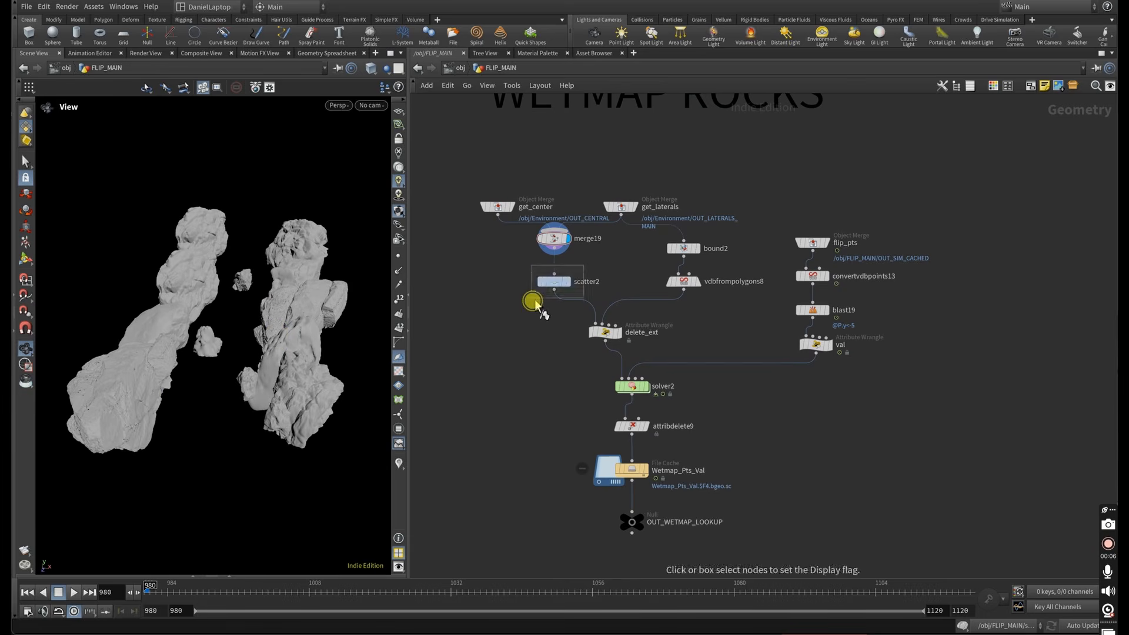
left_click(538, 289)
left_click(683, 260)
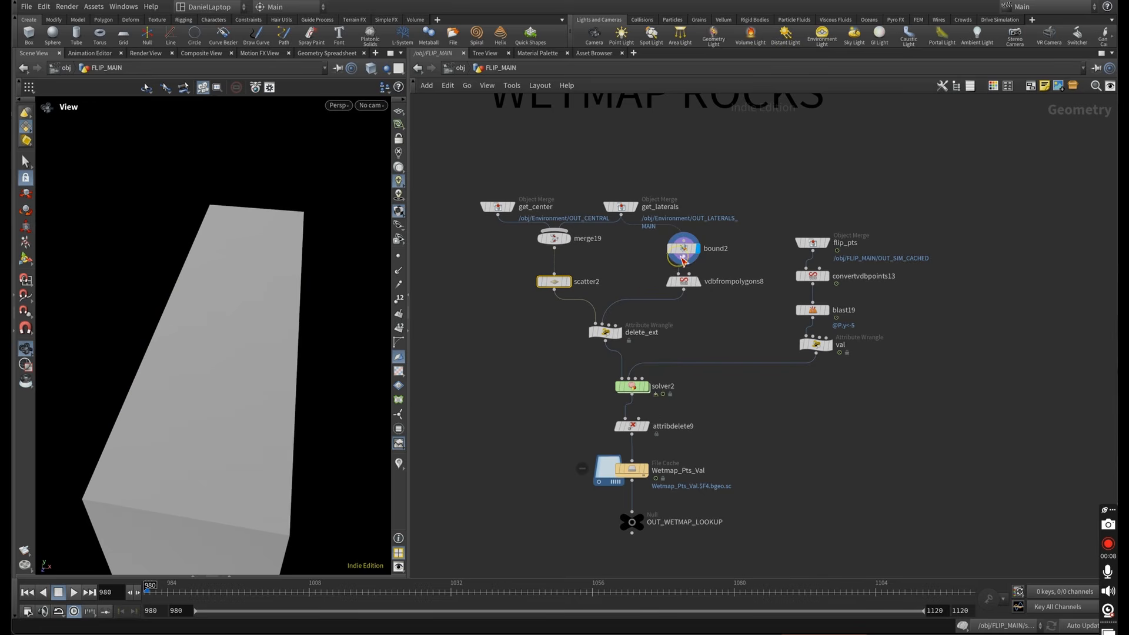
left_click(673, 285)
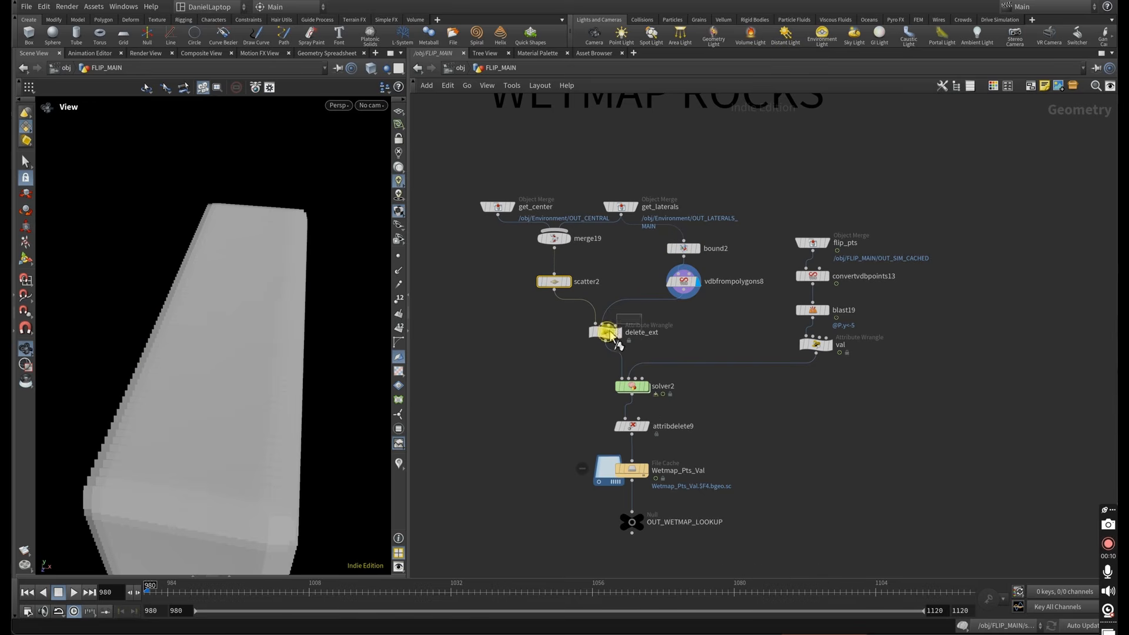
Step: Display delete_ext, flip_pts and blast19 in turn to examine the rock points and the cached fluid points
left_click(604, 338)
left_click_drag(247, 379, 243, 358)
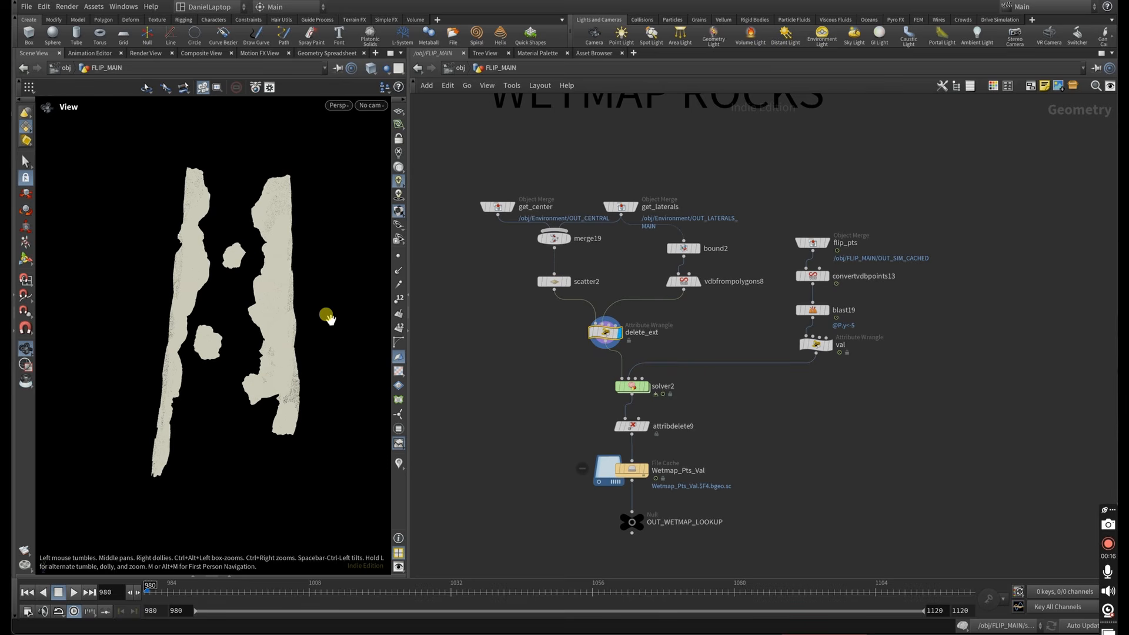
left_click(826, 242)
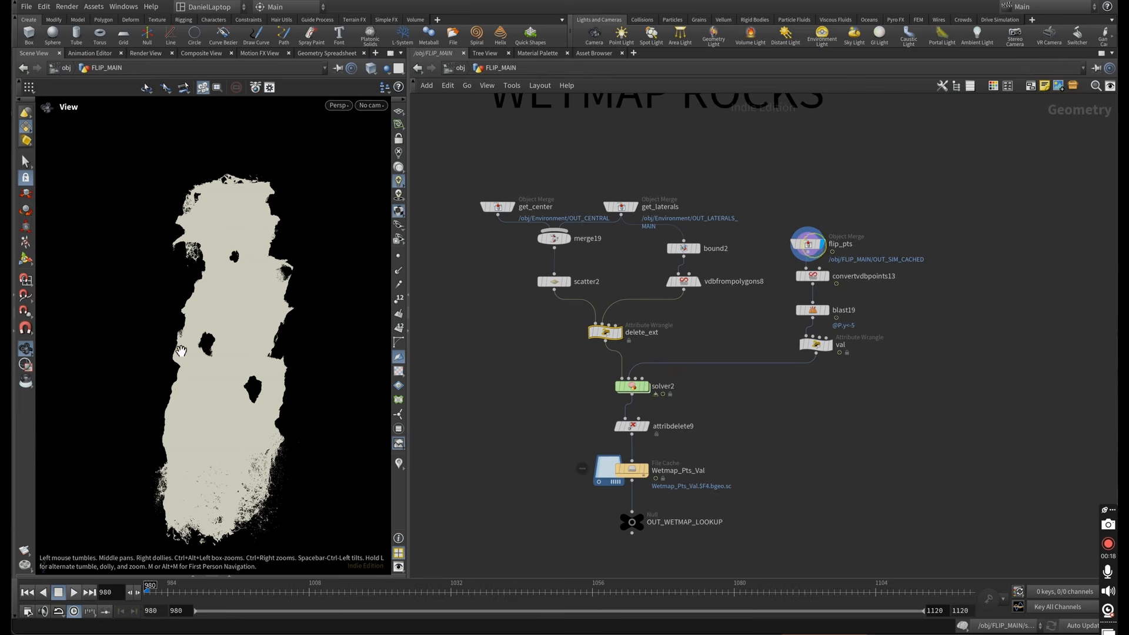
left_click_drag(206, 353, 144, 341)
scroll(266, 320, "up", 5)
scroll(265, 321, "down", 5)
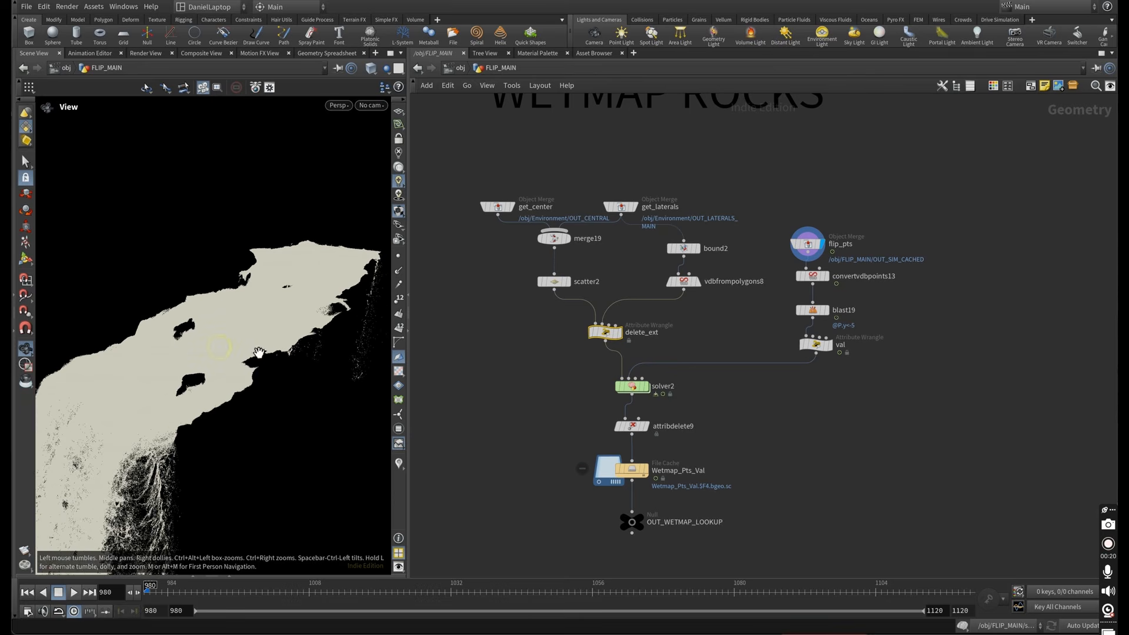
key("r")
left_click(805, 317)
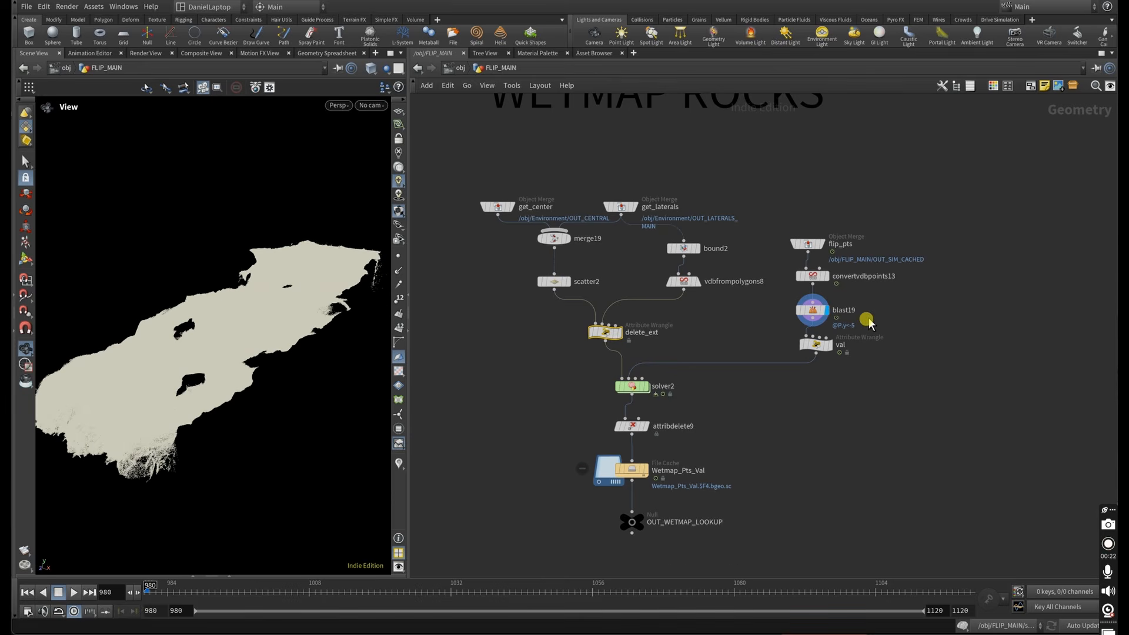
Step: Display the val wrangle and show its parameters to examine the code that sets the wet attribute
left_click(815, 352)
key("p")
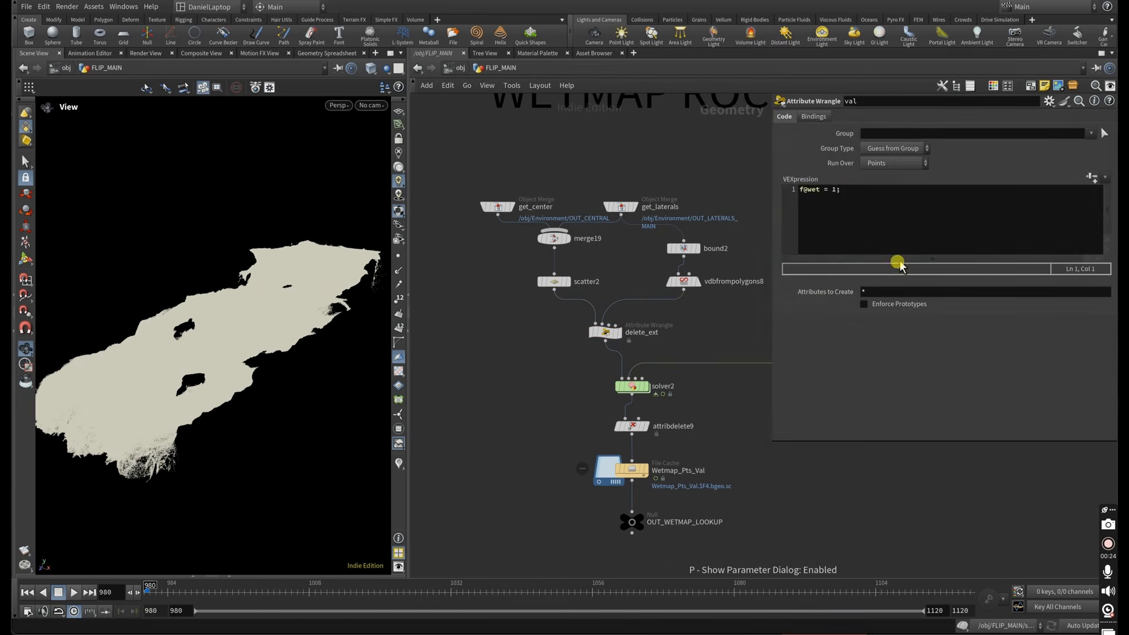
left_click_drag(875, 195, 780, 195)
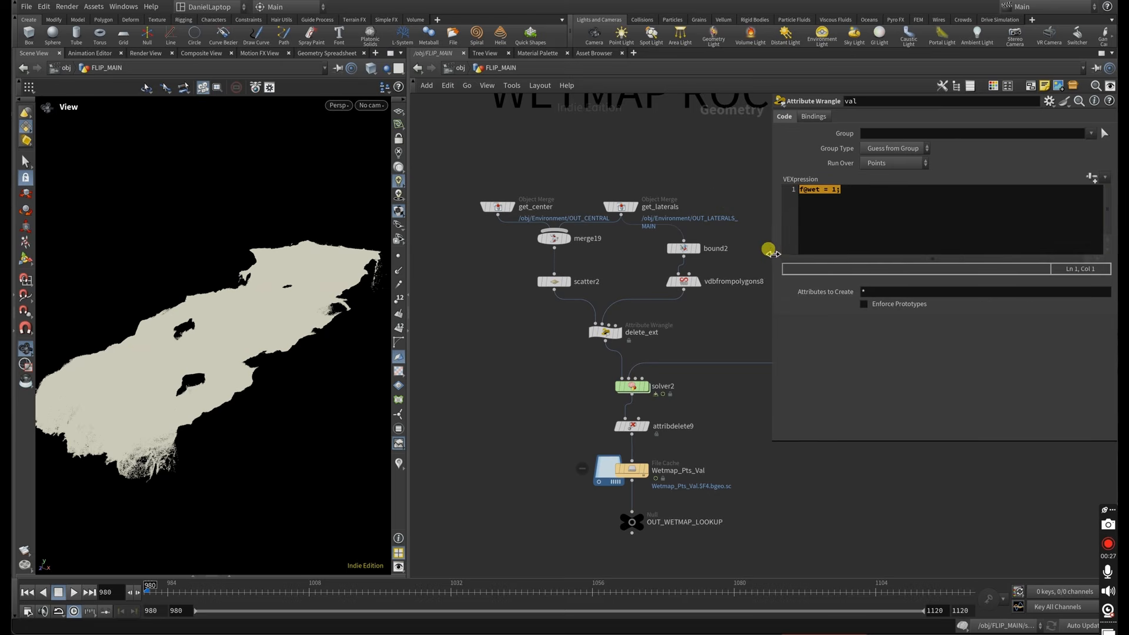
left_click_drag(772, 250, 879, 250)
middle_click_drag(709, 327, 728, 294)
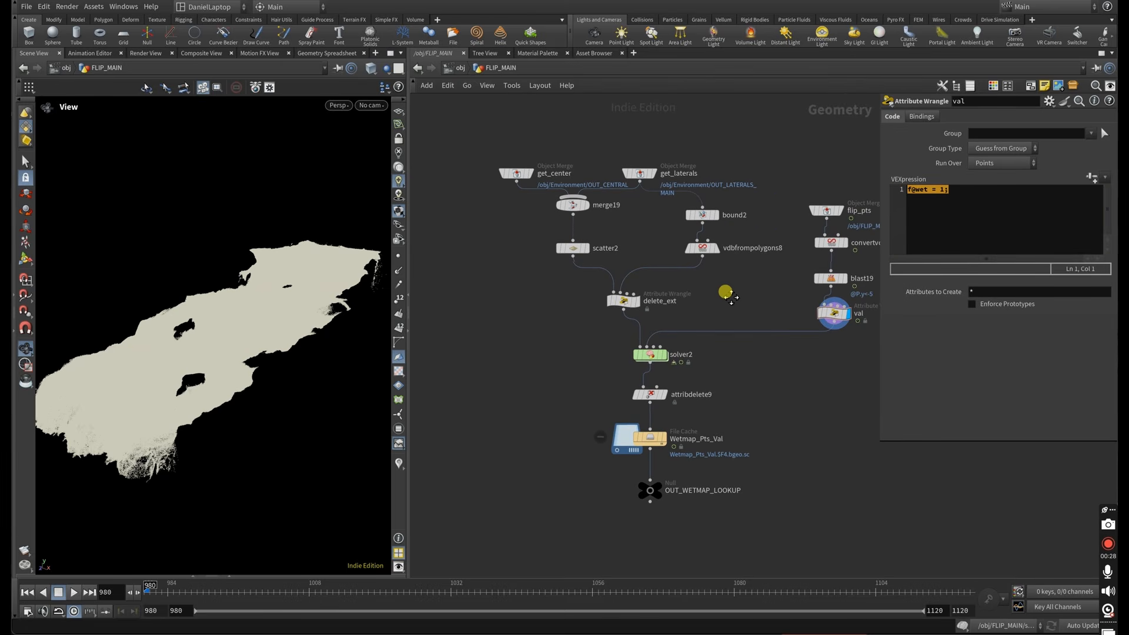
Step: Enter the solver2 network and reposition the Input_1 and Input_2 nodes above the transfer wrangle
double_click(650, 354)
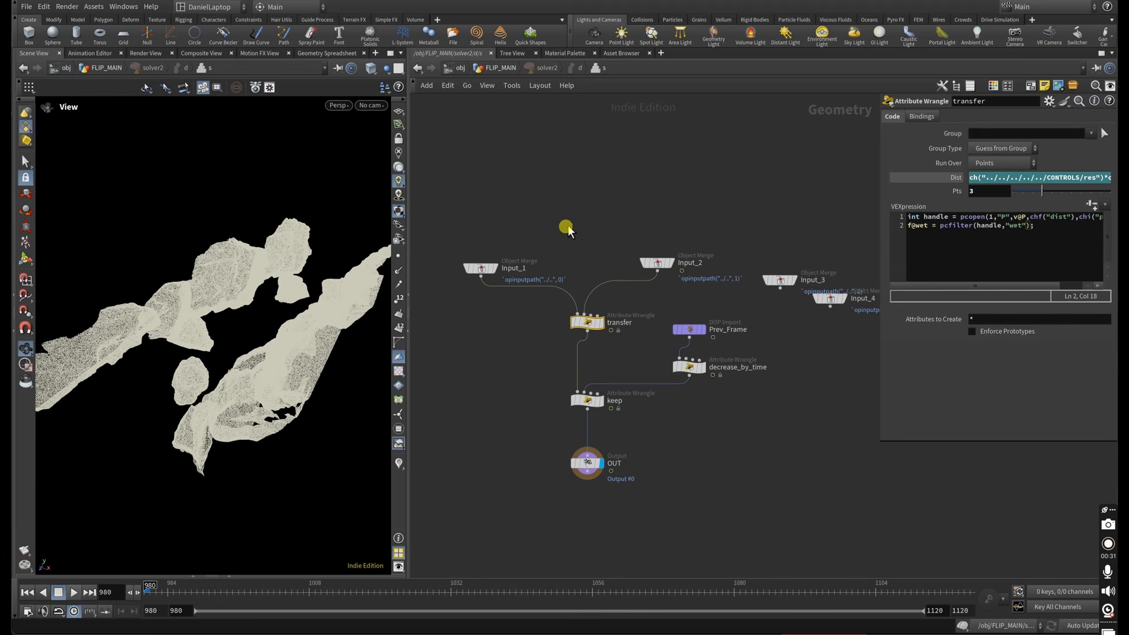
left_click_drag(675, 271, 658, 267)
left_click_drag(481, 269, 485, 253)
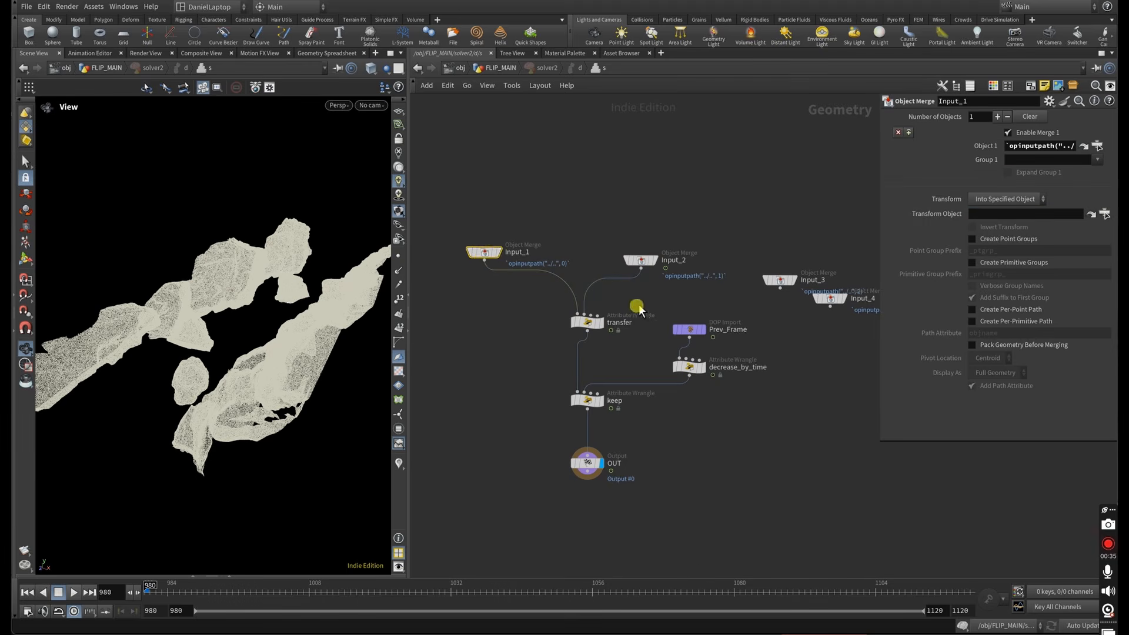
Step: Examine the transfer wrangle's pcopen and pcfilter code together with its Dist expression and Pts parameter
left_click(586, 323)
left_click_drag(878, 272, 662, 272)
left_click_drag(805, 226, 786, 226)
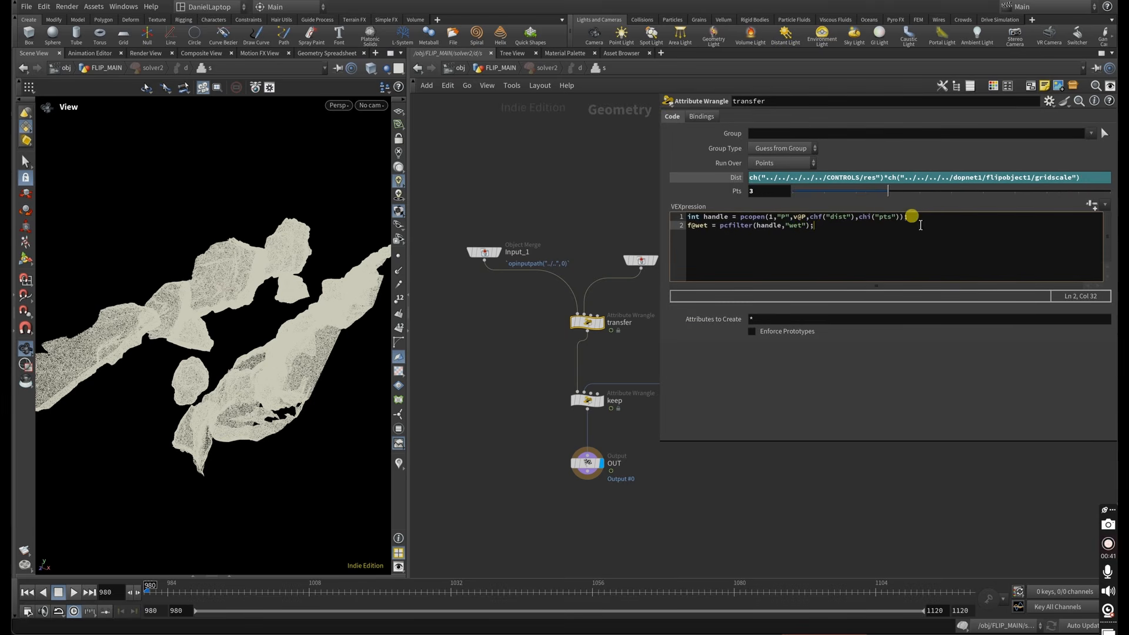
left_click_drag(911, 217, 681, 217)
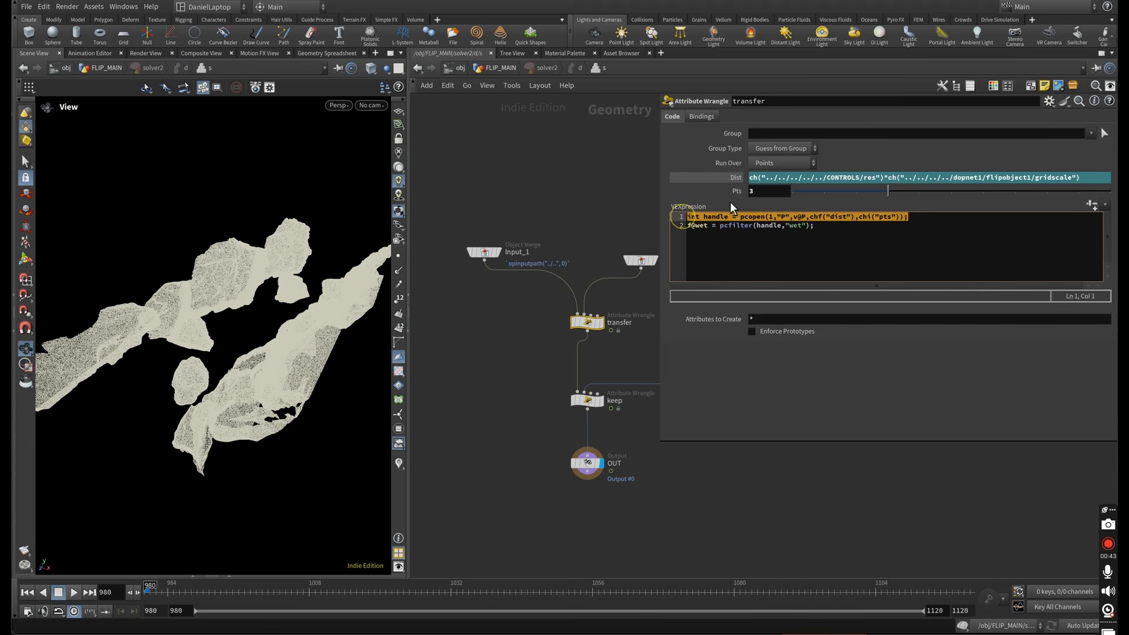
left_click(756, 202)
left_click(738, 182)
left_click_drag(770, 177, 1079, 177)
left_click(980, 233)
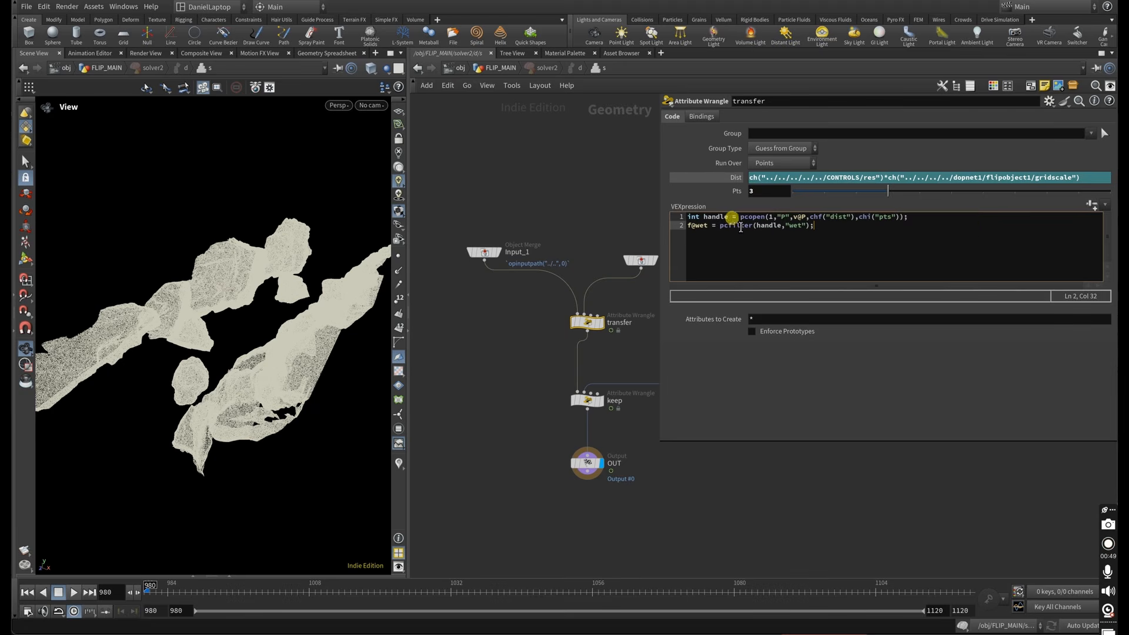
left_click(755, 189)
left_click(805, 251)
left_click(635, 229)
Step: Select the keep wrangle and examine its max expression, which combines the transfer result with the Prev_Frame branch
middle_click_drag(632, 227, 534, 159)
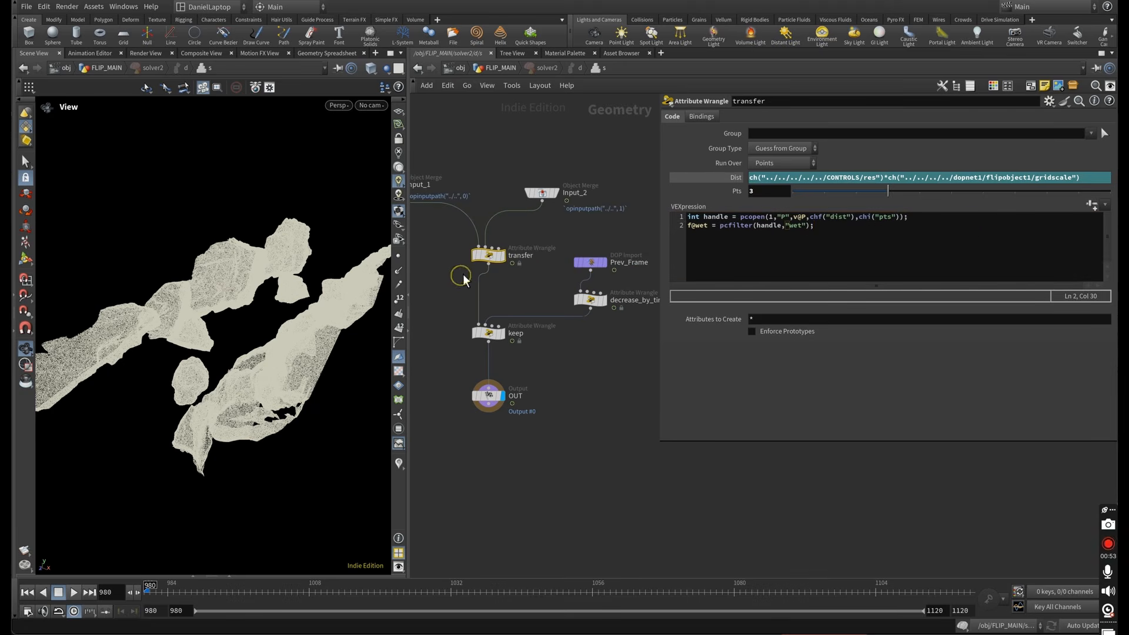
left_click_drag(391, 294, 346, 340)
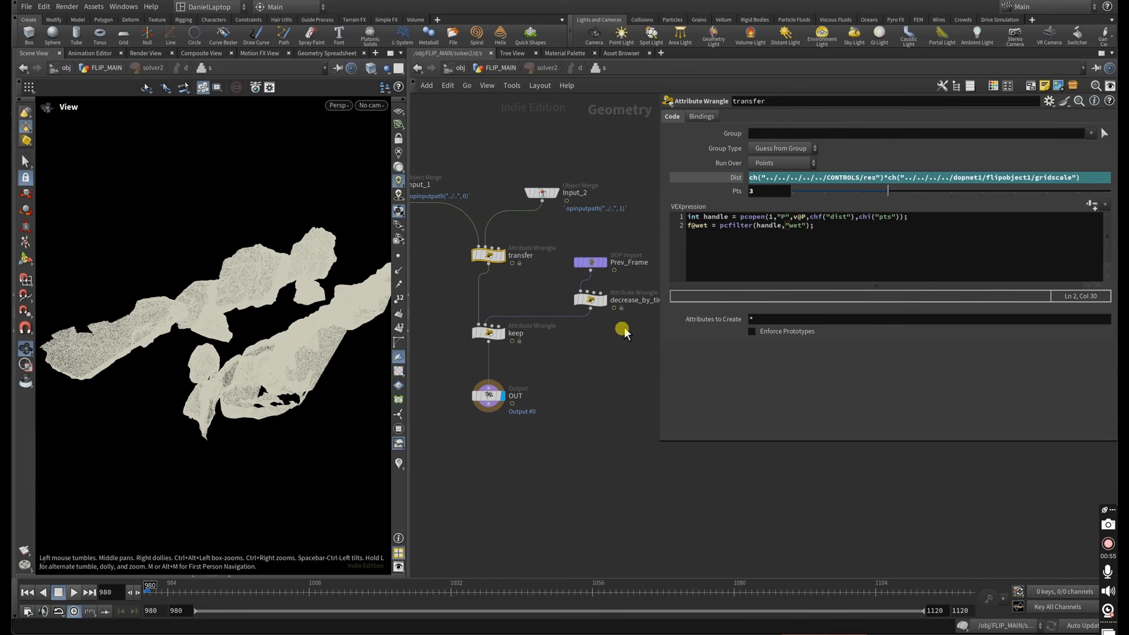
left_click(488, 333)
mouse_move(221, 332)
left_mouse_down()
mouse_move(224, 347)
mouse_move(237, 342)
left_mouse_up()
mouse_move(490, 260)
left_mouse_down()
mouse_move(502, 251)
mouse_move(493, 260)
left_mouse_up()
left_click_drag(595, 260, 603, 258)
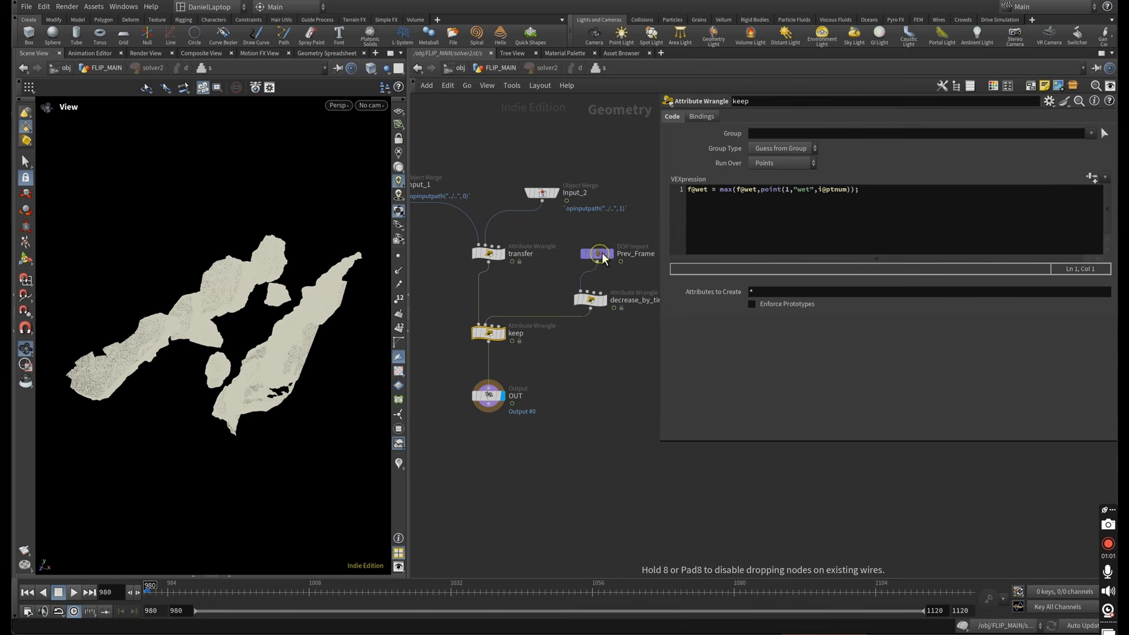
left_click(765, 208)
left_click_drag(870, 193, 675, 191)
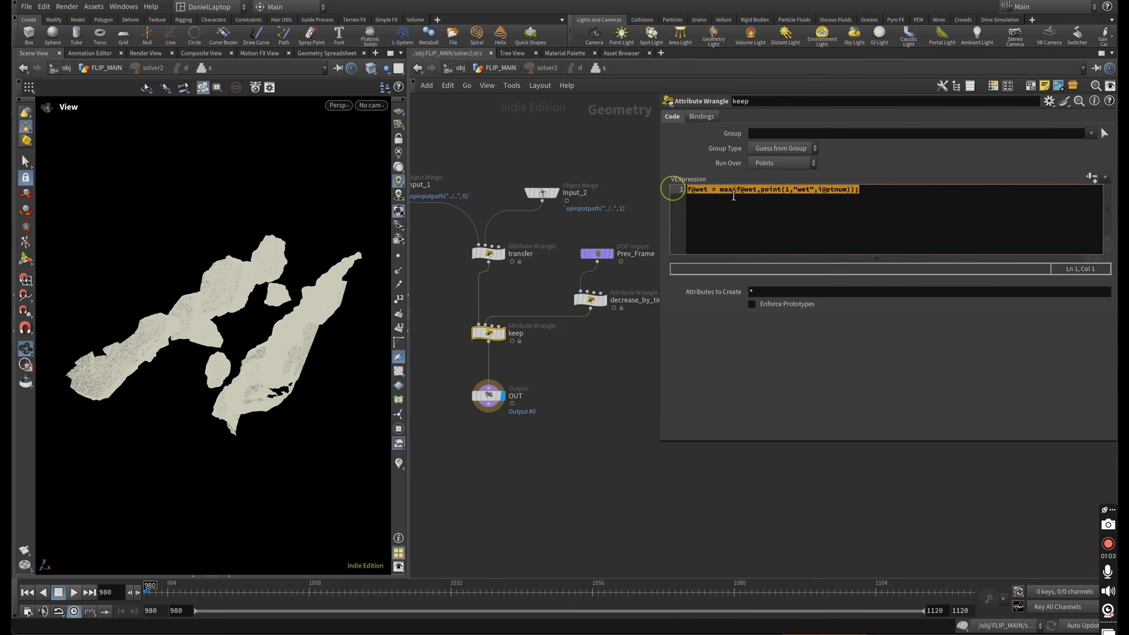
left_click(740, 195)
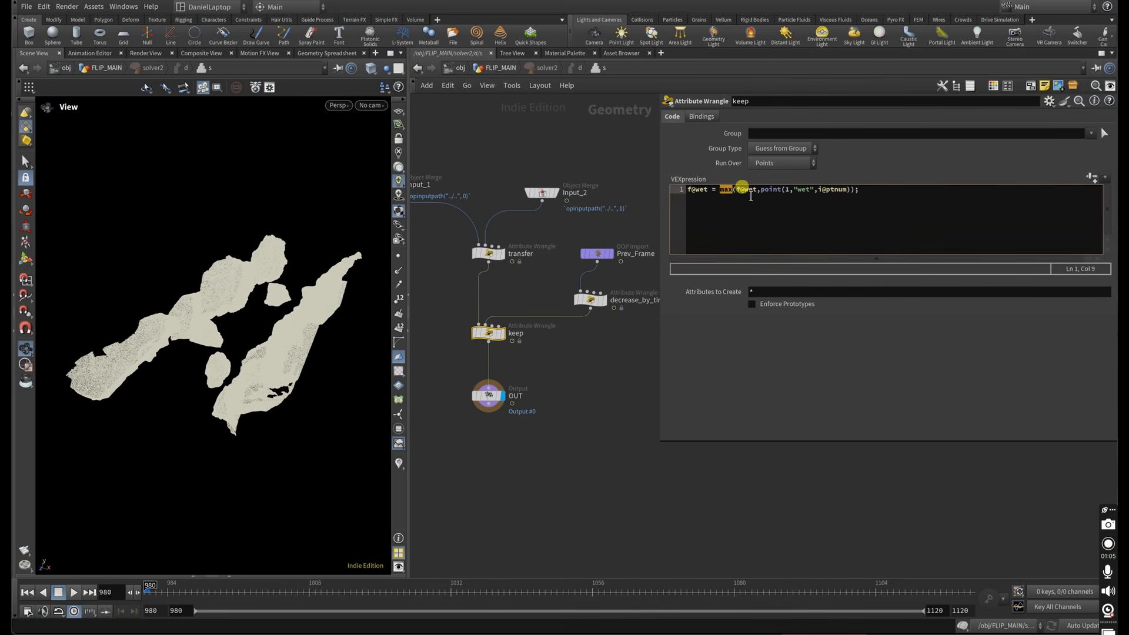
left_click(750, 190)
left_click_drag(764, 189, 851, 189)
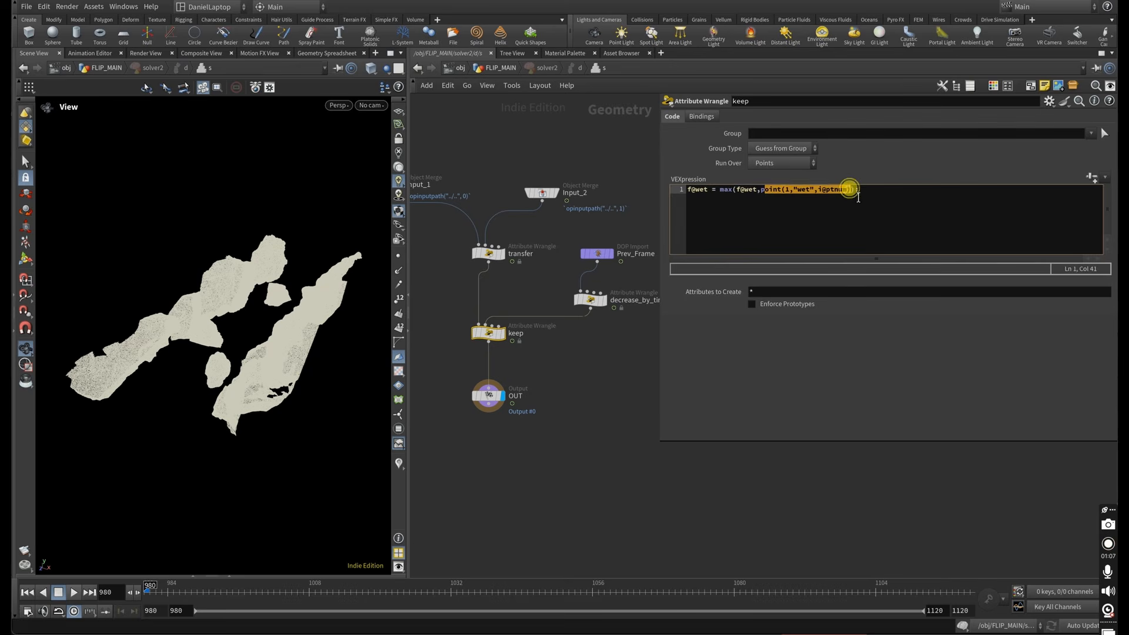
Step: Select the decrease_by_time wrangle and examine the multiplier it applies to the wet attribute
left_click(589, 373)
left_click(584, 300)
left_click(689, 224)
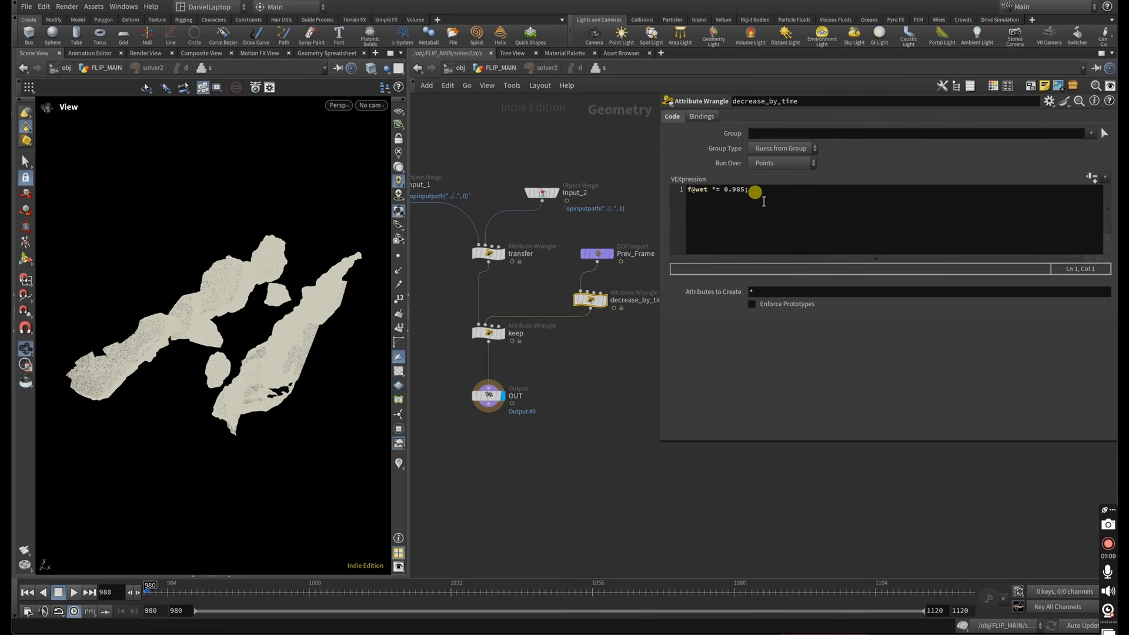
left_click_drag(755, 191, 712, 188)
left_click(728, 244)
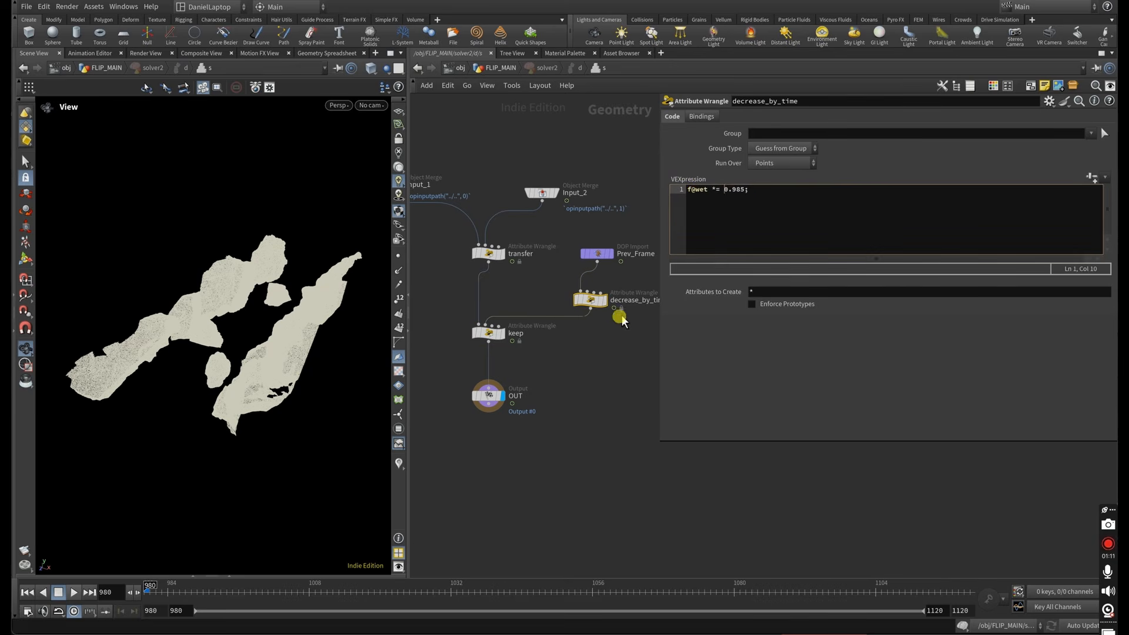
Step: Return to the FLIP_MAIN network, display the Wetmap_Pts_Val file cache and move the timeline to frame 1045
left_click(618, 333)
key("u")
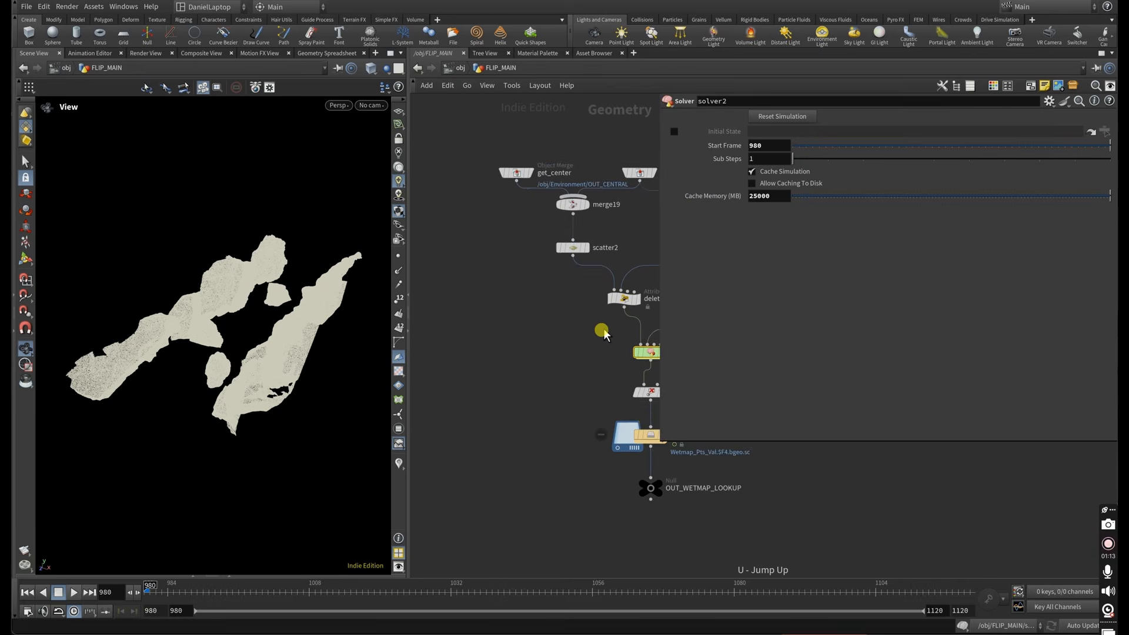
left_click(553, 364)
left_click(527, 362)
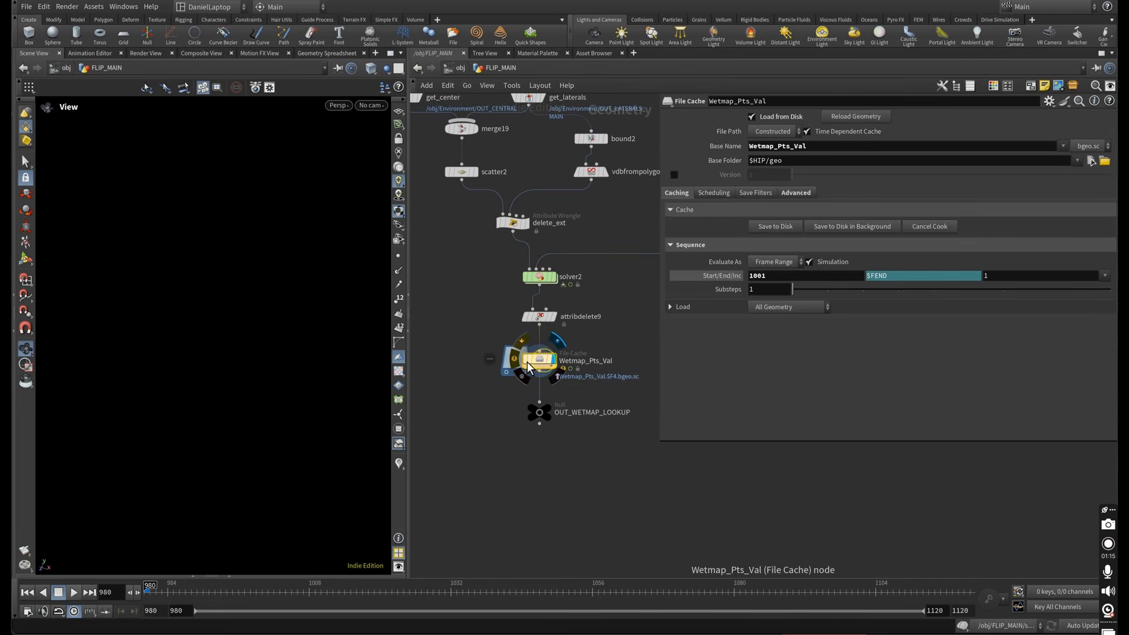
left_click(504, 594)
left_click_drag(510, 597, 531, 597)
Step: Turn on the viewport's attribute visualization and scrub the timeline forward to inspect the wetmap on the rocks
left_click_drag(303, 349, 244, 252)
scroll(244, 251, "up", 5)
left_click(398, 463)
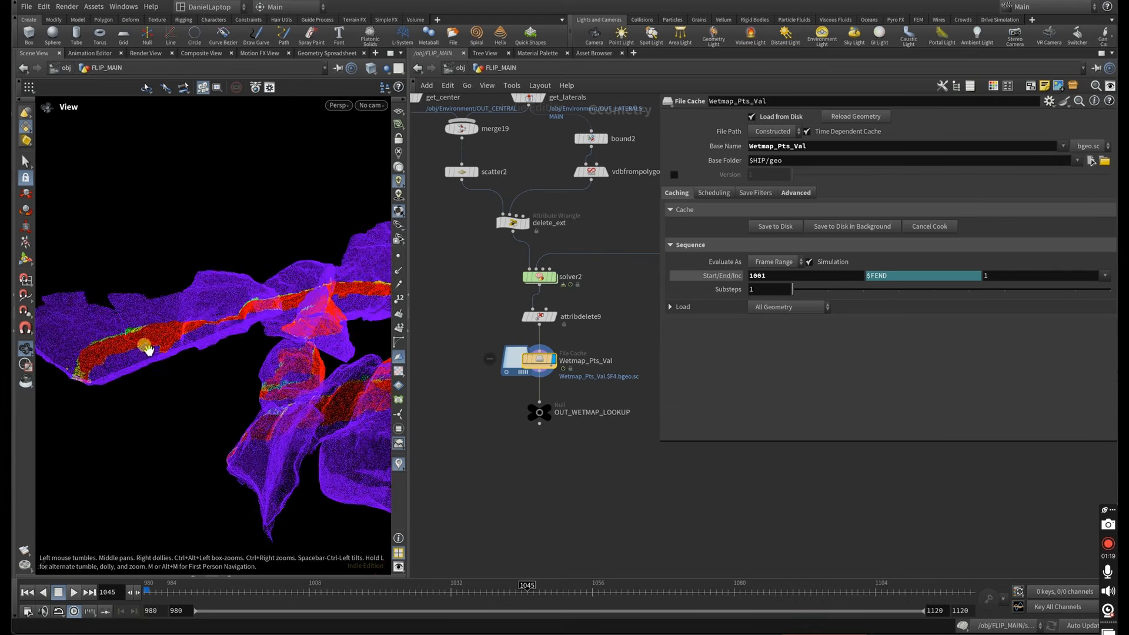
left_click_drag(145, 344, 184, 290)
left_click_drag(546, 579, 905, 594)
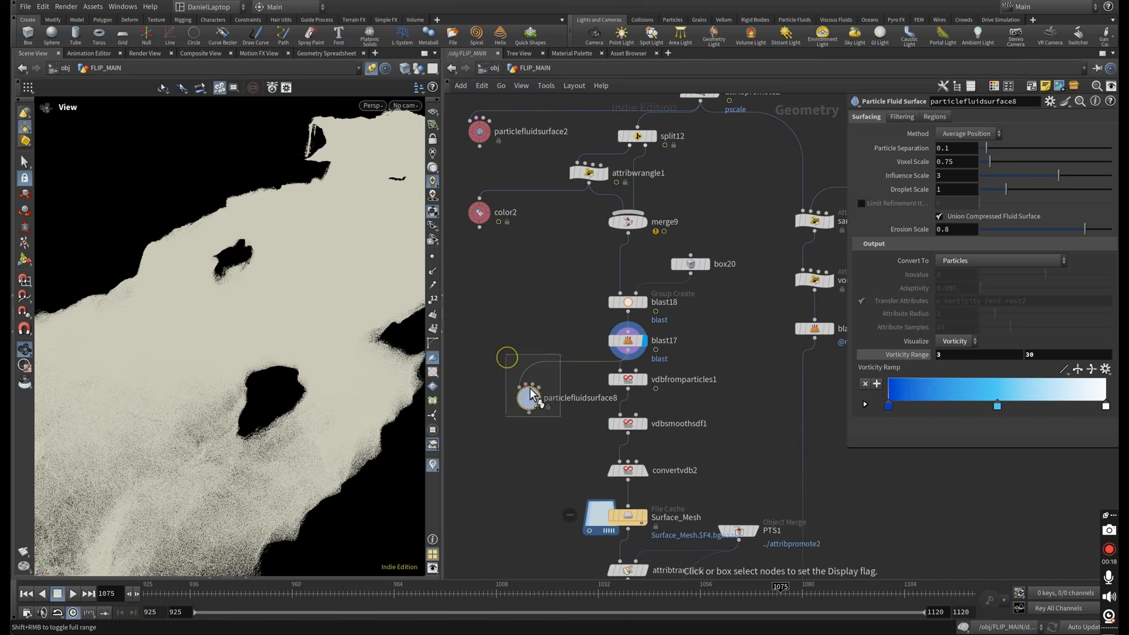
Step: Display particlefluidsurface8 and set the minimum of its Vorticity Range to 1
left_click(529, 393)
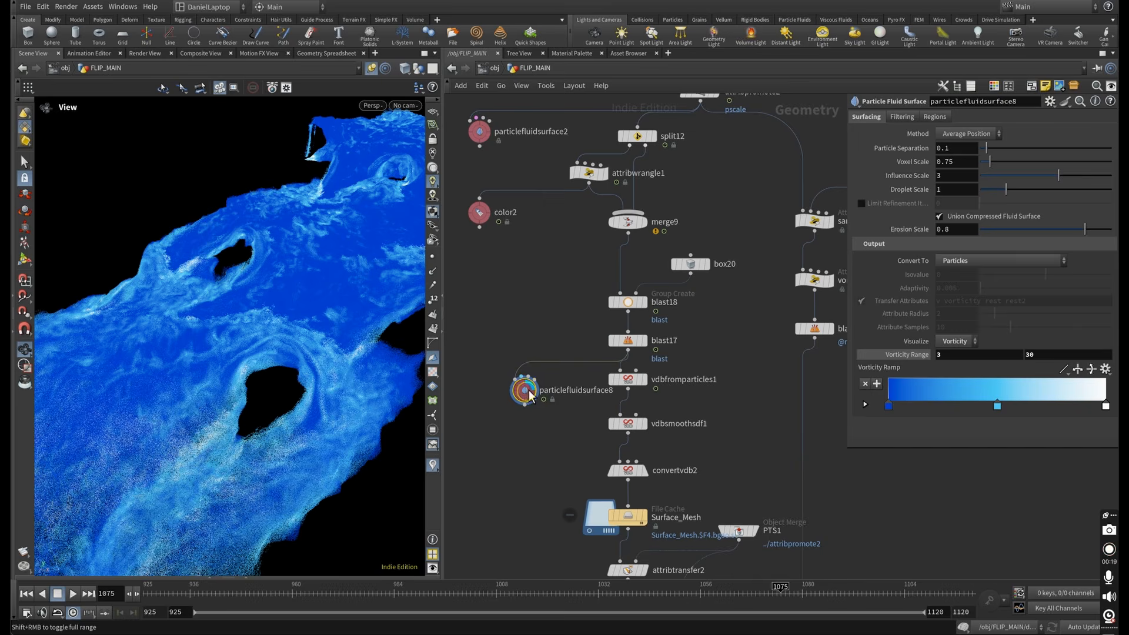
left_click_drag(257, 323, 361, 284)
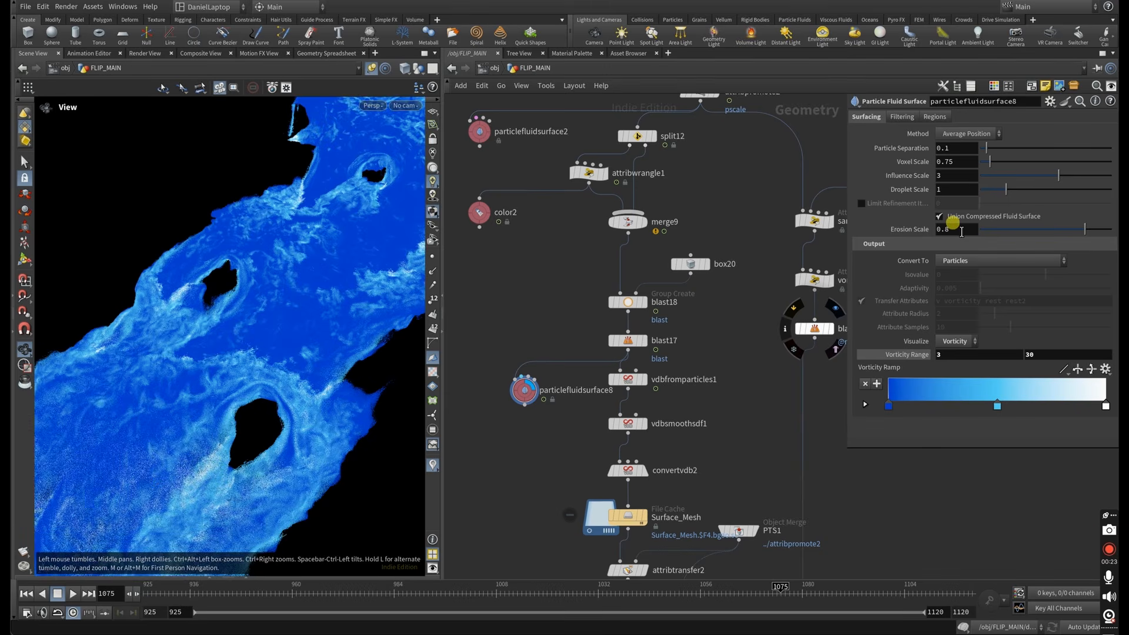
double_click(971, 356)
type("1")
key("Return")
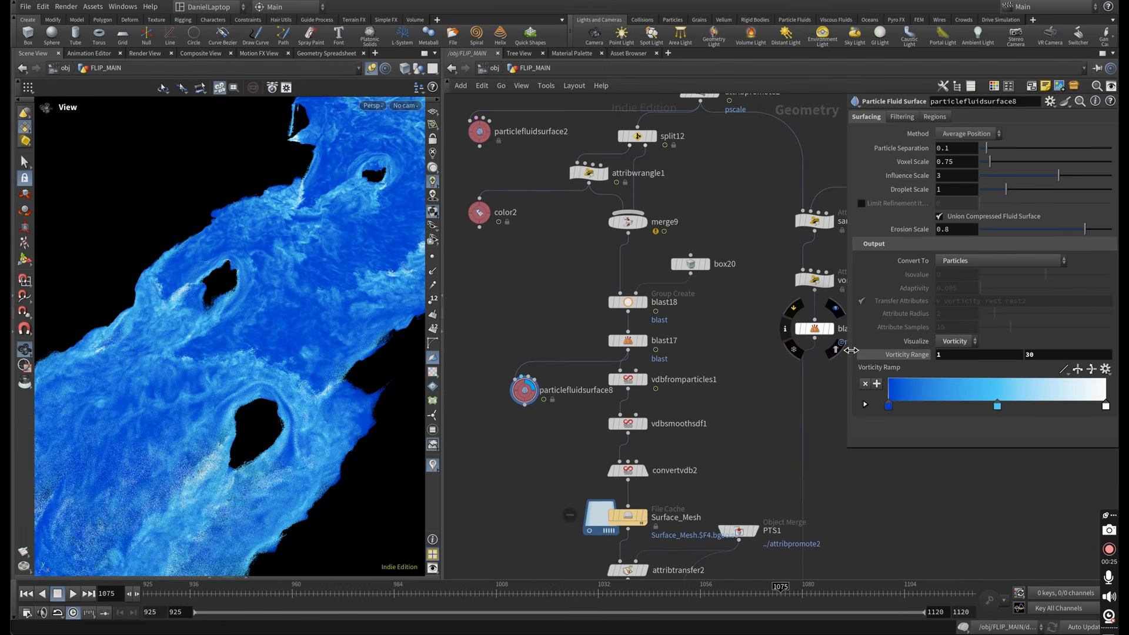
left_click_drag(284, 319, 287, 310)
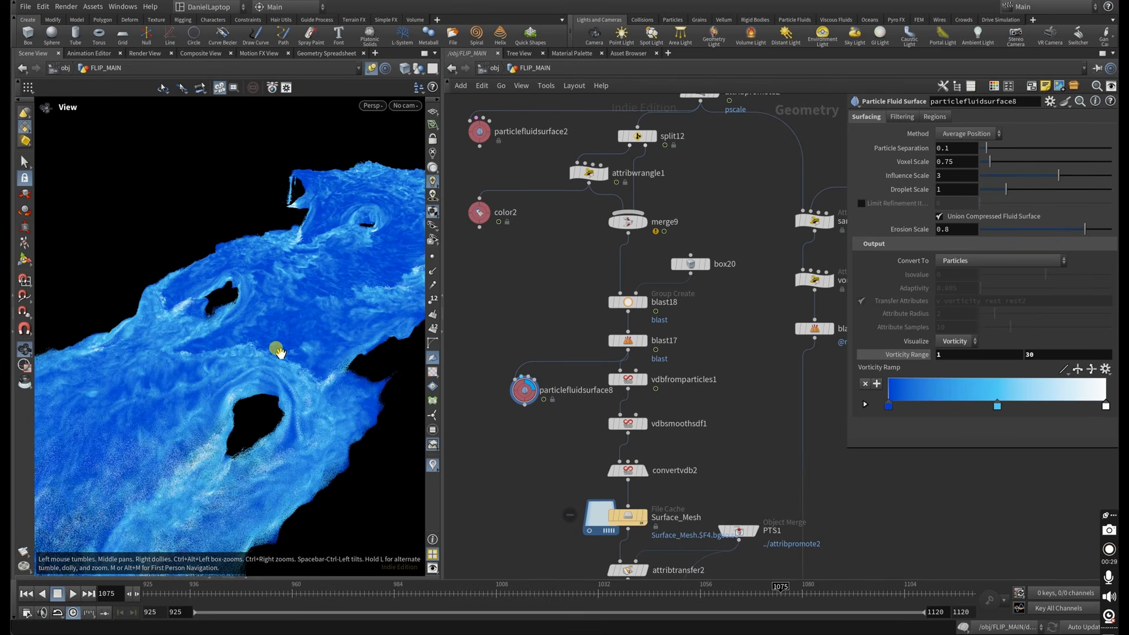
left_click_drag(278, 351, 243, 335)
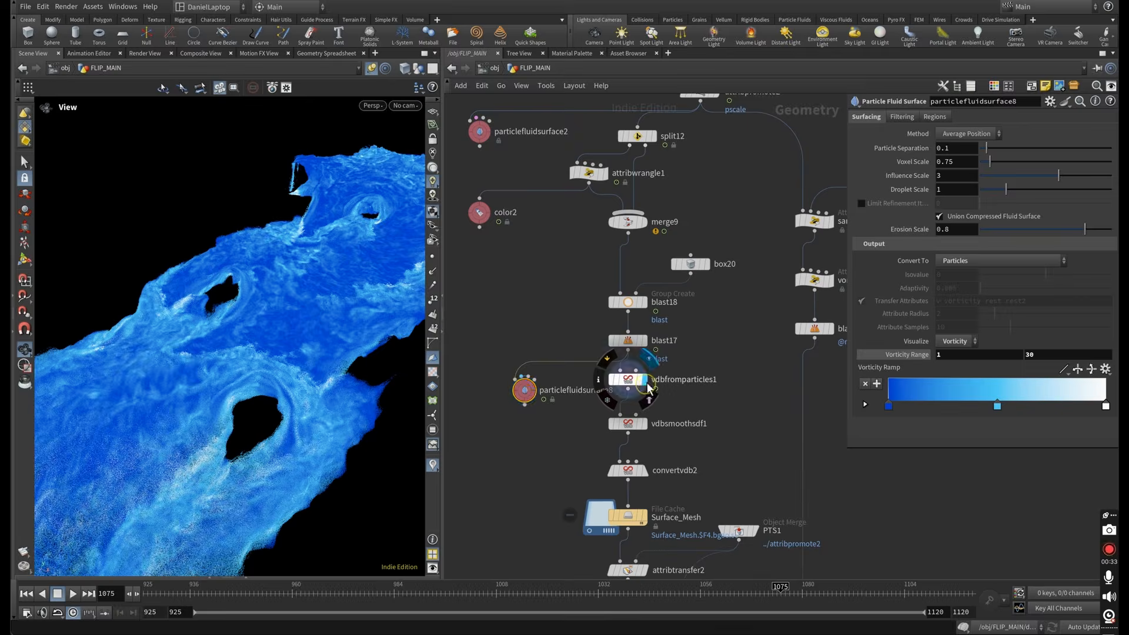
Step: Display vdbfromparticles1, vdbsmoothsdf1 and convertvdb2 in turn to examine each meshing stage and its parameters
left_click(648, 387)
left_click(628, 379)
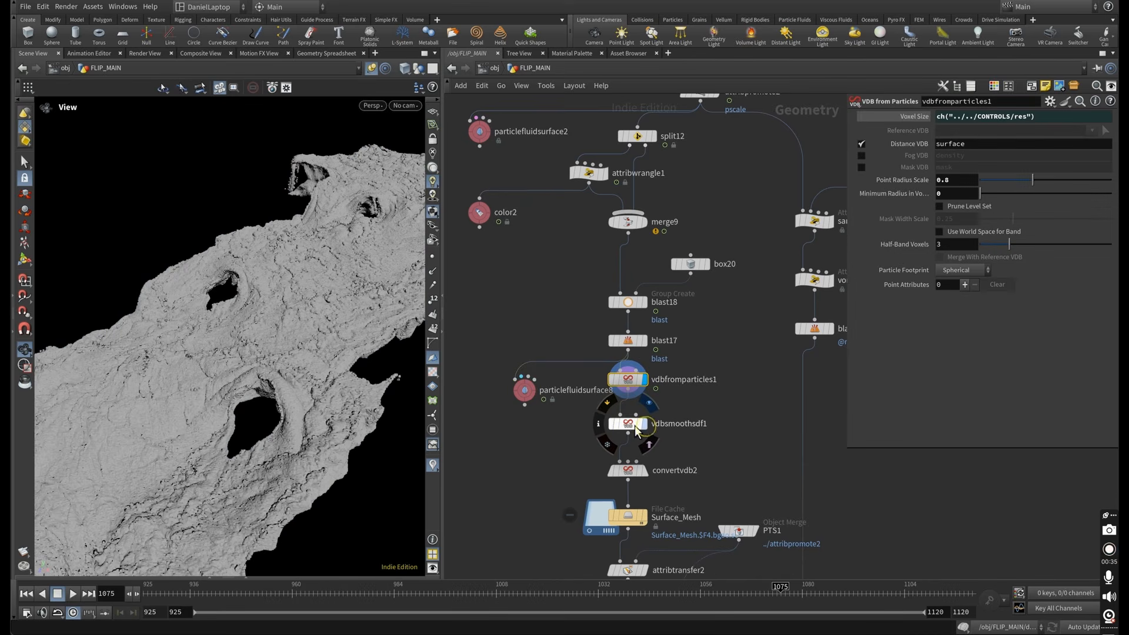
left_click(645, 424)
left_click(628, 423)
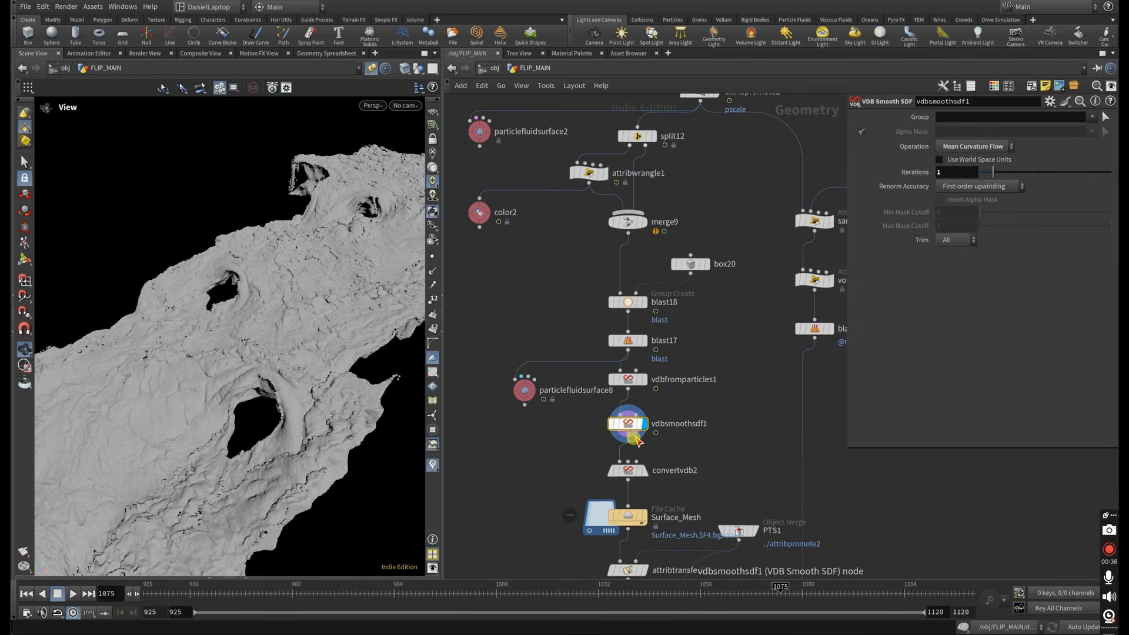
left_click(649, 475)
left_click(628, 470)
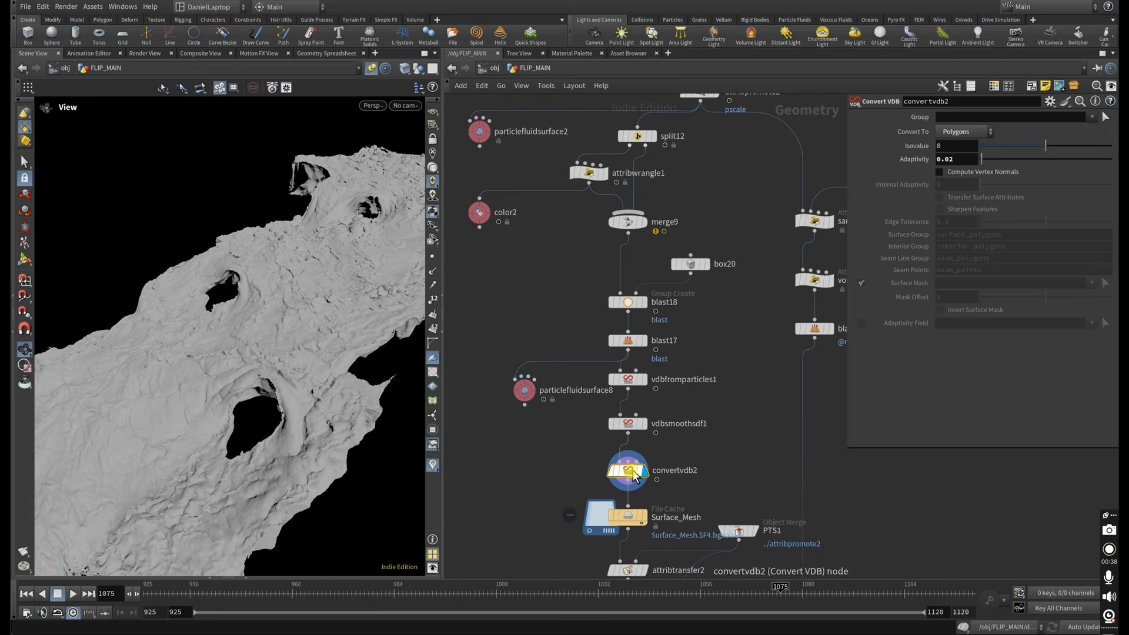
left_click_drag(263, 335, 254, 311)
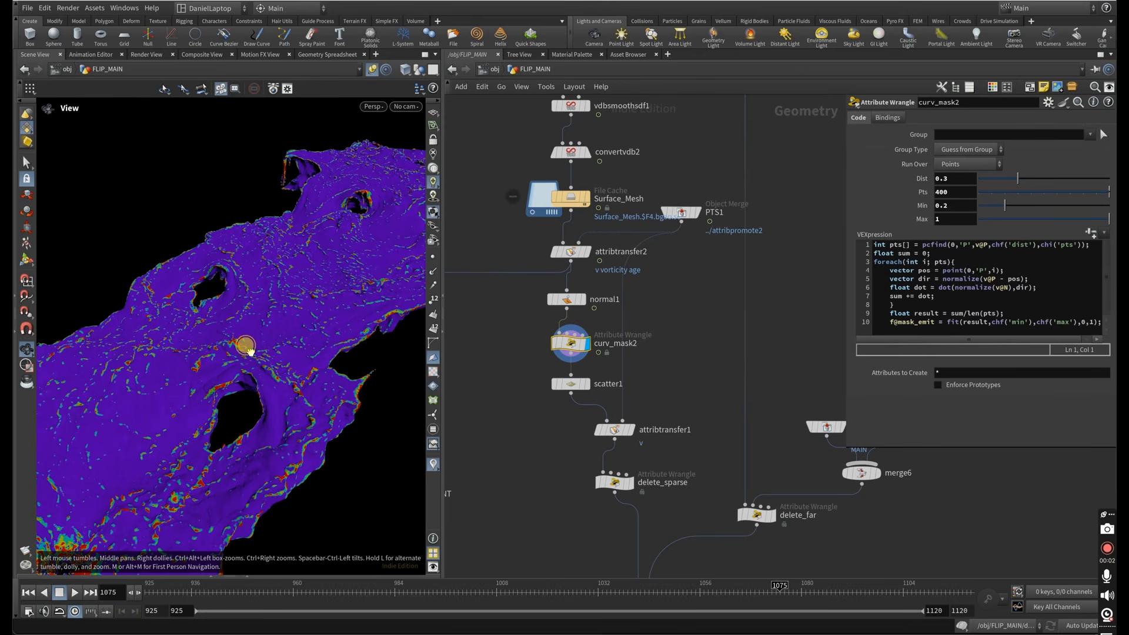
Step: Inspect curv_mask2's result on the fluid mesh and widen its parameters to read the full mask_emit code
left_click_drag(247, 348, 284, 335)
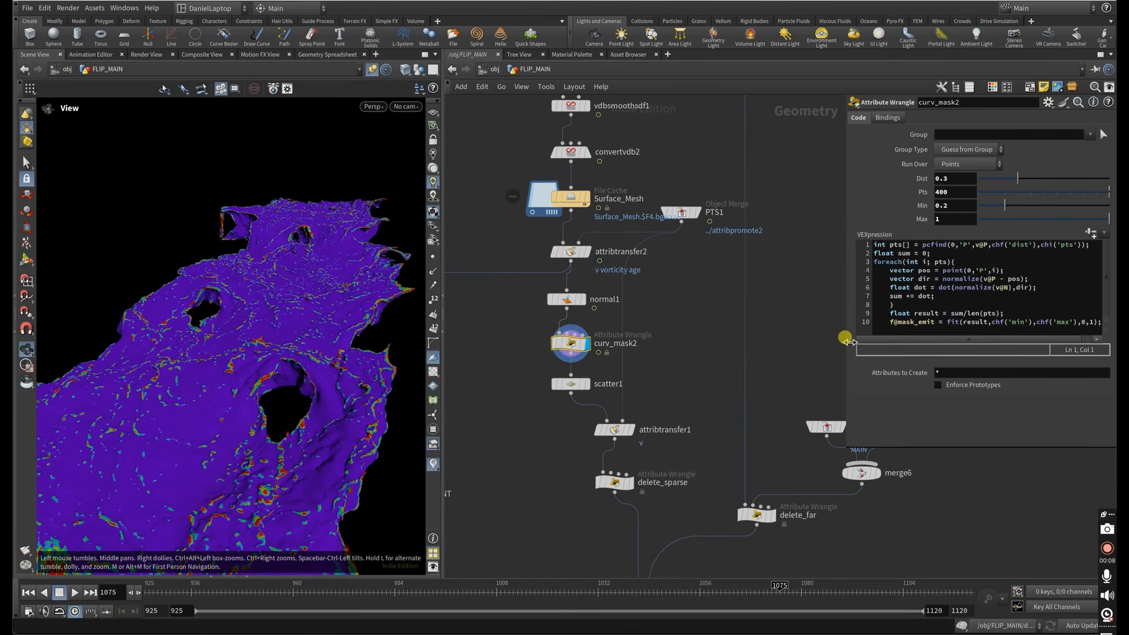
left_click_drag(847, 341, 697, 344)
left_click_drag(962, 322, 722, 243)
left_click(974, 323)
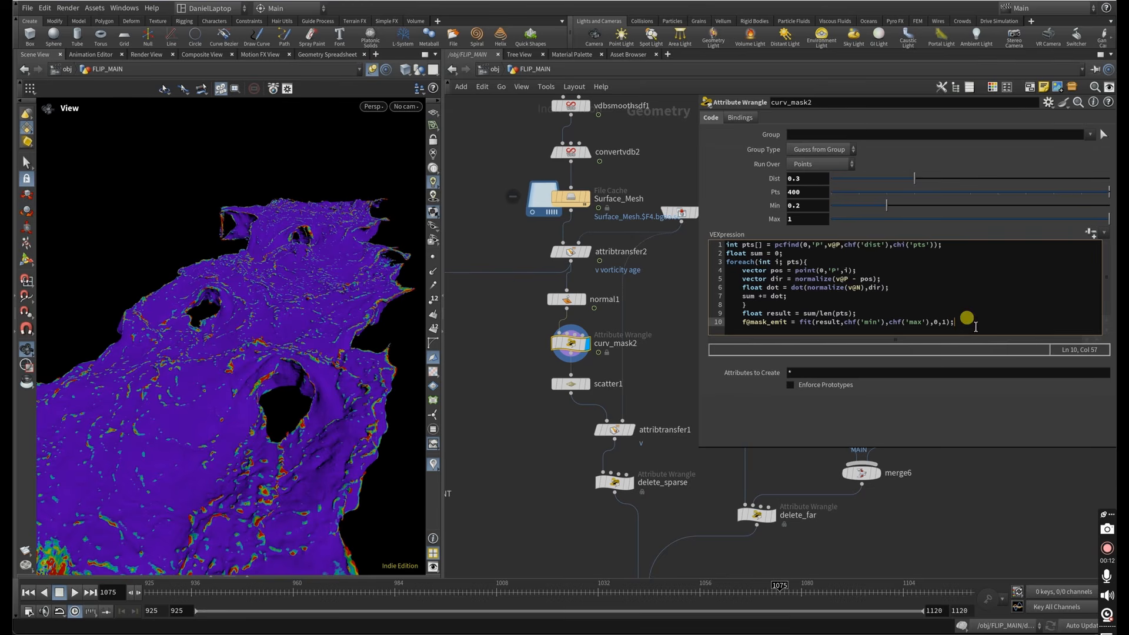
Step: Display scatter1 to examine the points scattered on the fluid mesh by the mask_emit density attribute
left_click(580, 384)
mouse_move(244, 358)
left_mouse_down()
mouse_move(244, 395)
mouse_move(261, 372)
left_mouse_up()
scroll(248, 397, "down", 5)
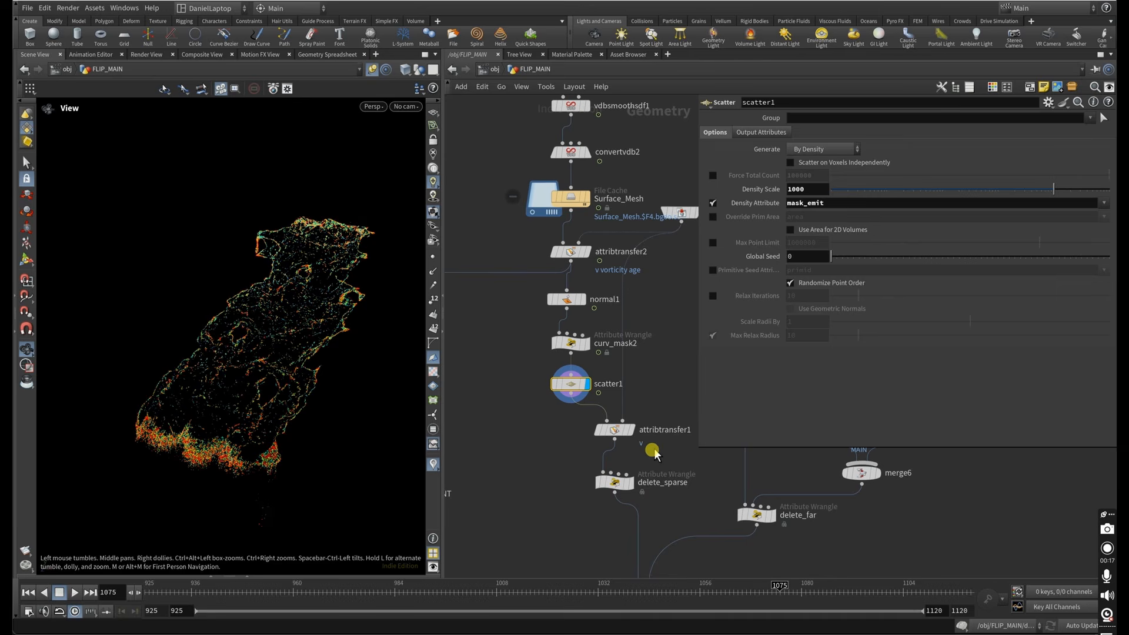
Step: Display delete_sparse to examine the filtered points and read its pcfind and removepoint code
left_click(615, 484)
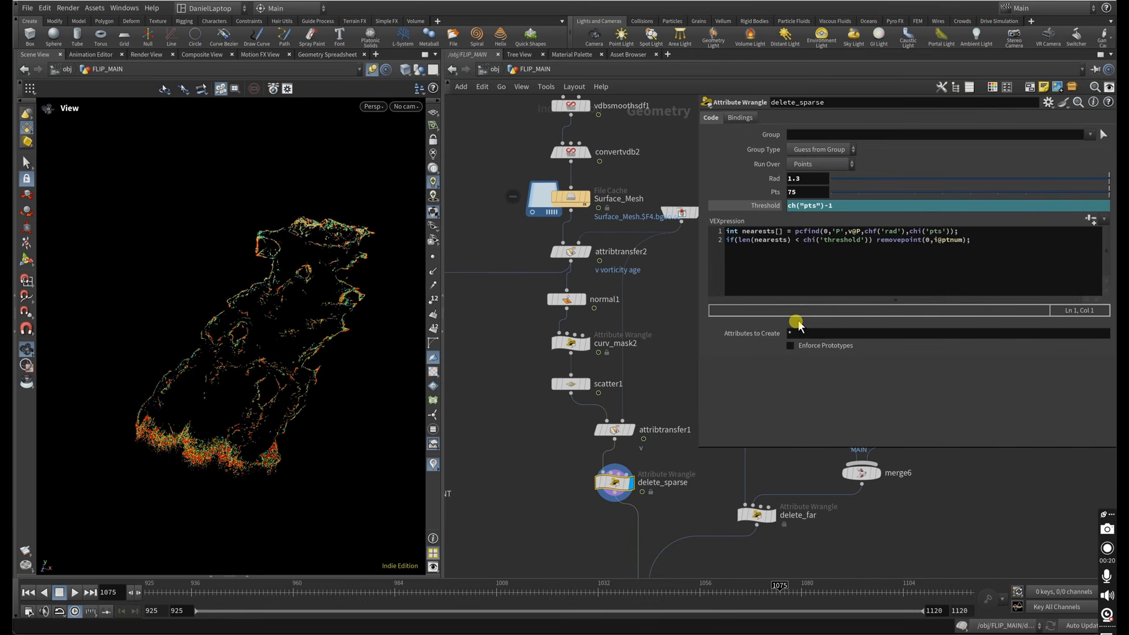
left_click_drag(793, 229, 957, 229)
left_click(941, 239)
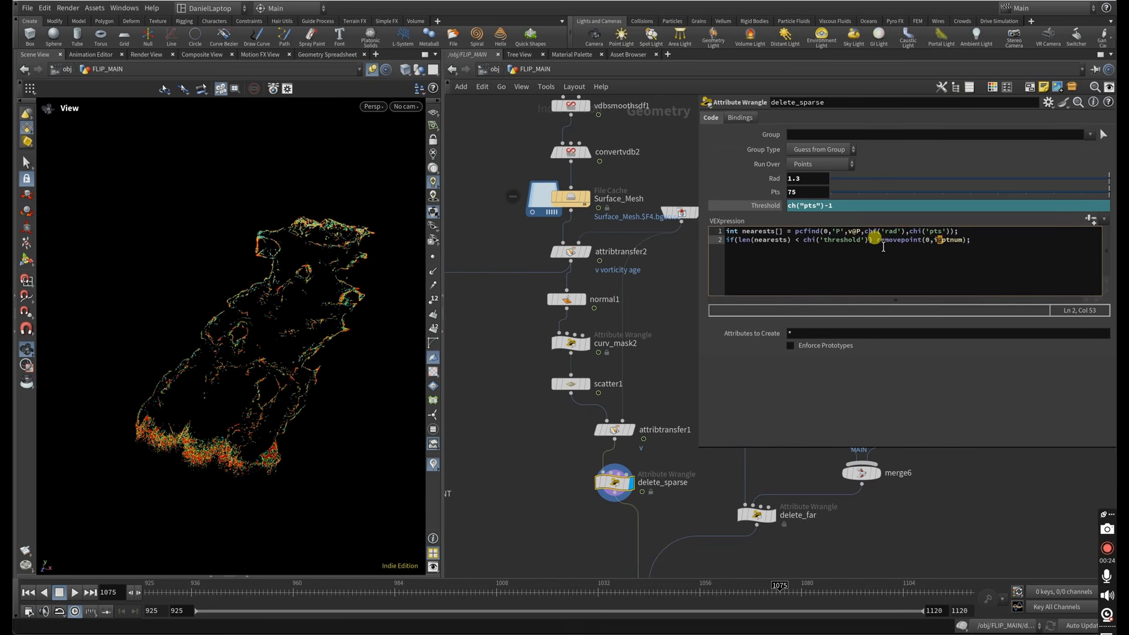
left_click(976, 241)
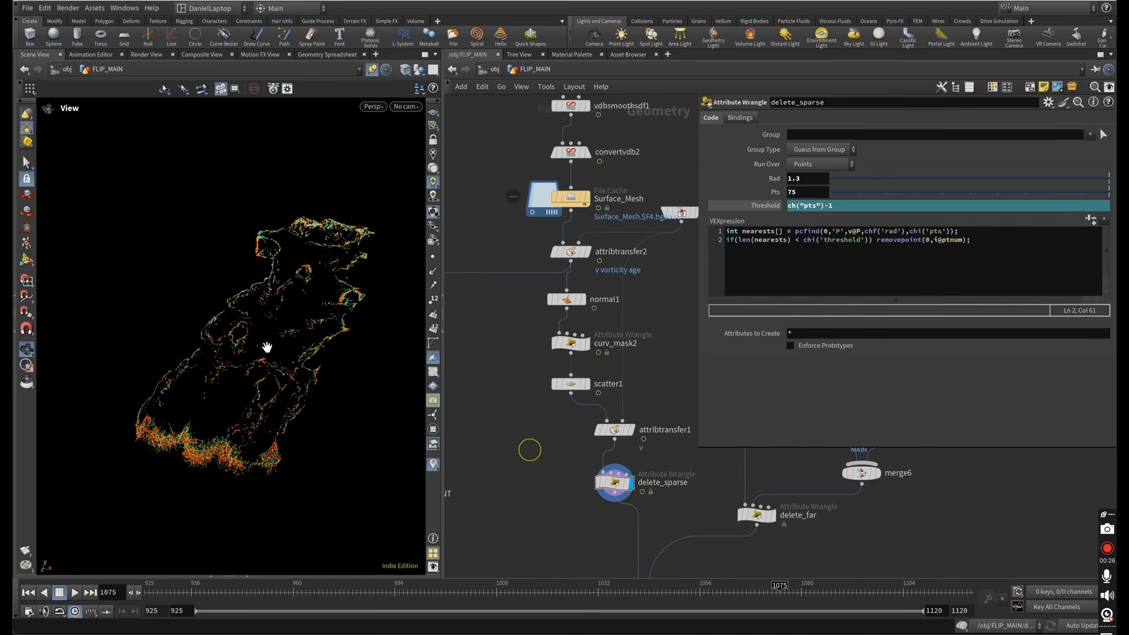
left_click_drag(264, 345, 335, 313)
scroll(669, 353, "down", 3)
Step: Display vort_mask to inspect the vorticity-based mask_emit on the particles and read its fit expression
middle_click_drag(668, 353, 517, 486)
key("r")
left_click_drag(611, 205, 591, 227)
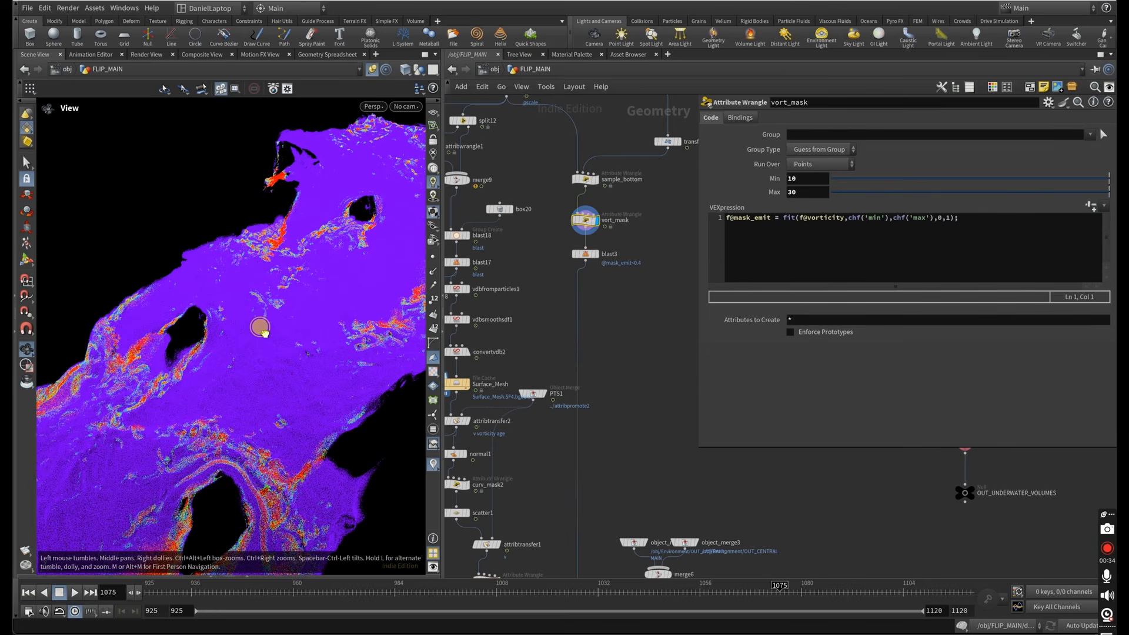
left_click_drag(265, 327, 258, 355)
left_click_drag(951, 239, 703, 217)
left_click(751, 239)
left_click(636, 306)
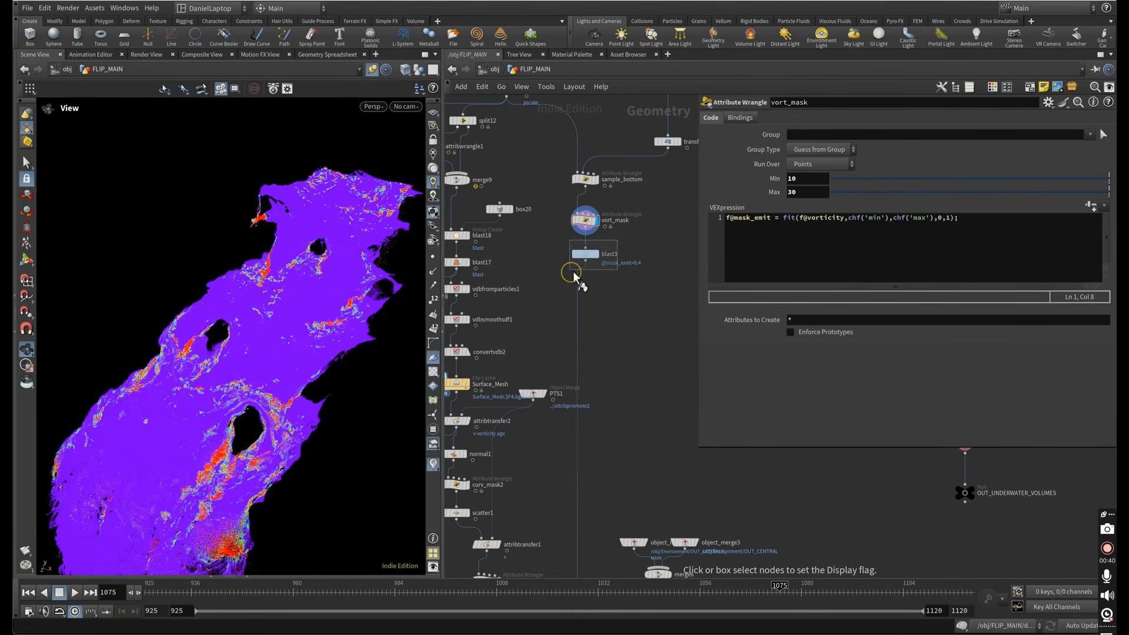
Step: Display blast3 and delete_far in turn, with merge6's rock geometry as a template, to examine the emission points near the rocks
left_click(582, 255)
left_click(583, 255)
middle_click_drag(610, 390, 597, 205)
key("r")
left_click_drag(578, 387, 542, 449)
left_click(568, 426)
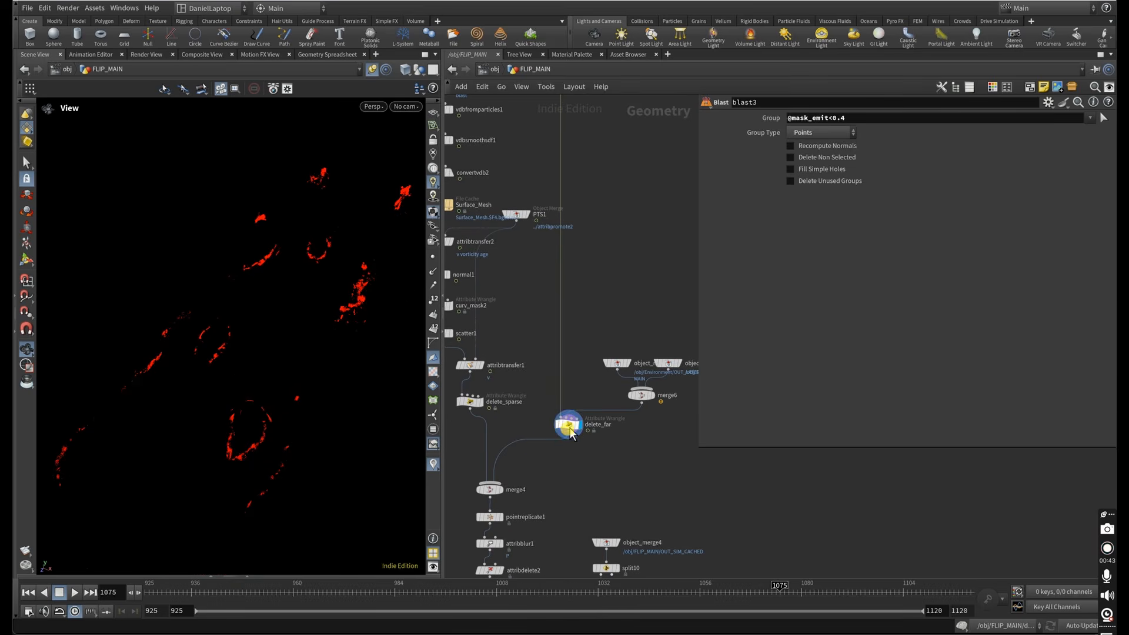
left_click(651, 404)
mouse_move(297, 350)
left_mouse_down()
mouse_move(324, 352)
mouse_move(292, 337)
left_mouse_up()
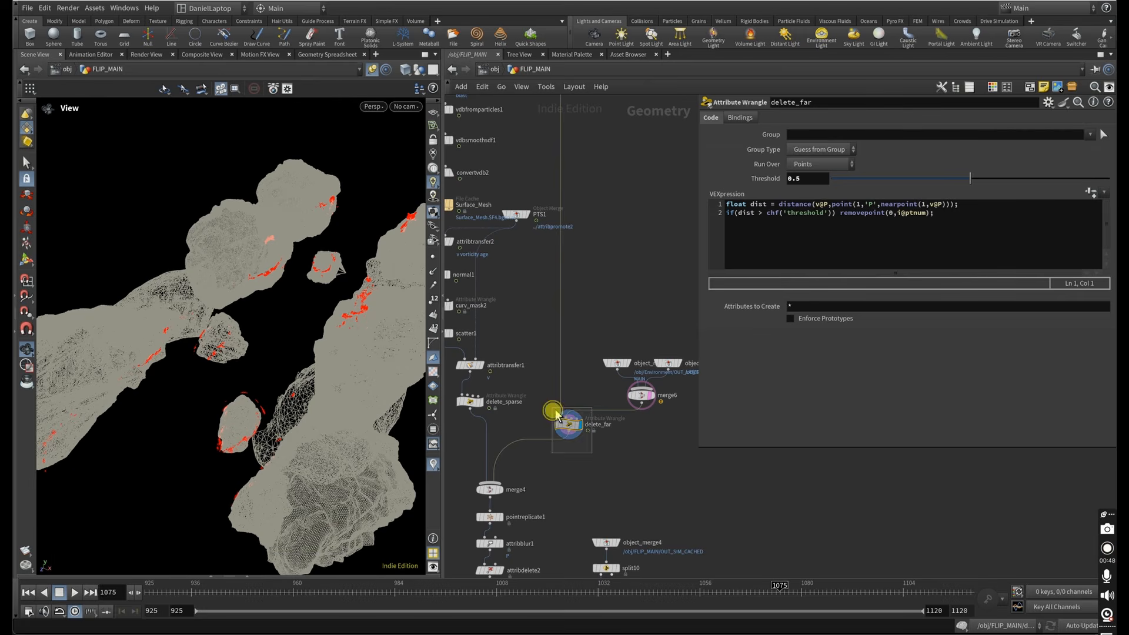
Step: Display merge4 and inspect the combined emission points through to OUT_WW_EMITTERS
left_click(489, 489)
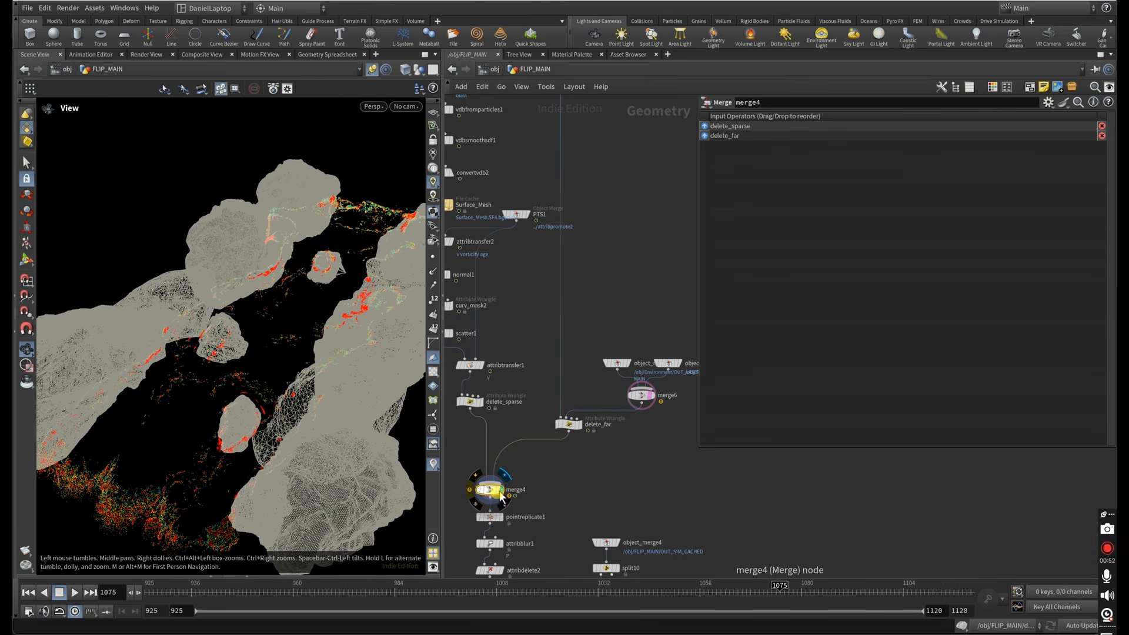
mouse_move(249, 337)
left_mouse_down()
mouse_move(273, 342)
mouse_move(220, 320)
mouse_move(237, 320)
left_mouse_up()
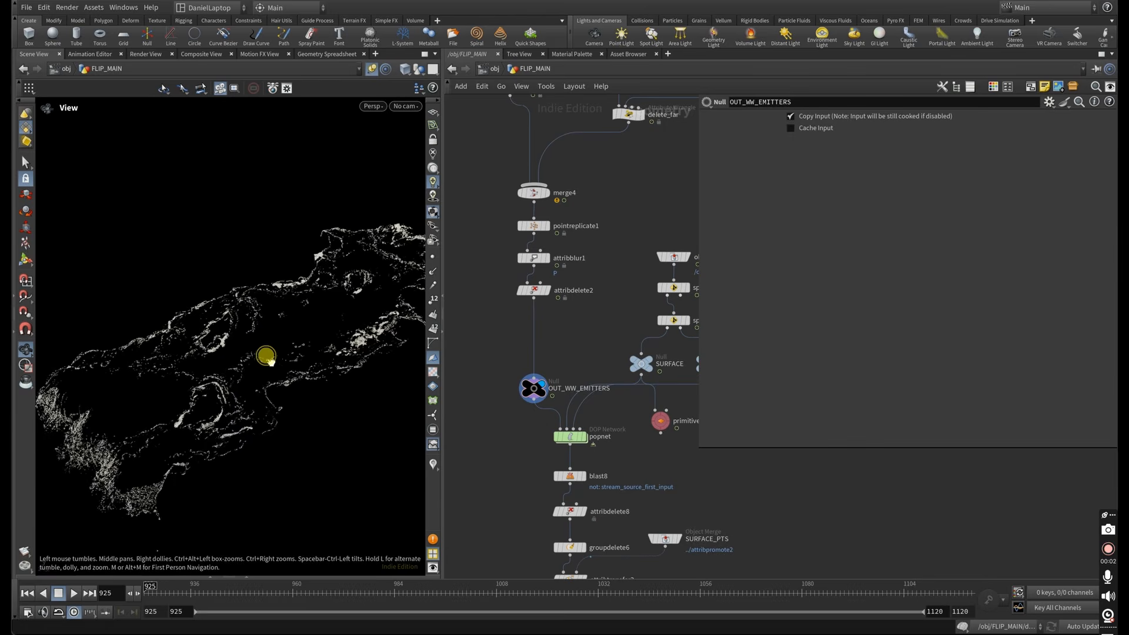
left_click_drag(262, 353, 290, 357)
Step: Display primitive2 and primitive3 in turn to examine the surface and velocity volumes and their visualization settings
left_click(661, 412)
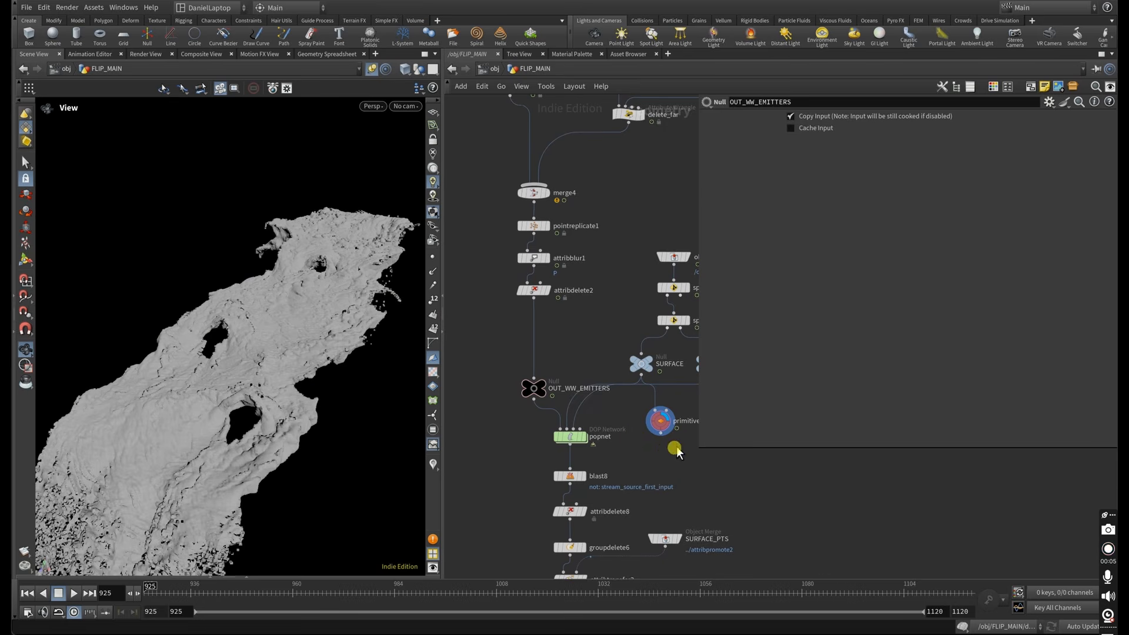
middle_click_drag(676, 446, 605, 441)
left_click(584, 415)
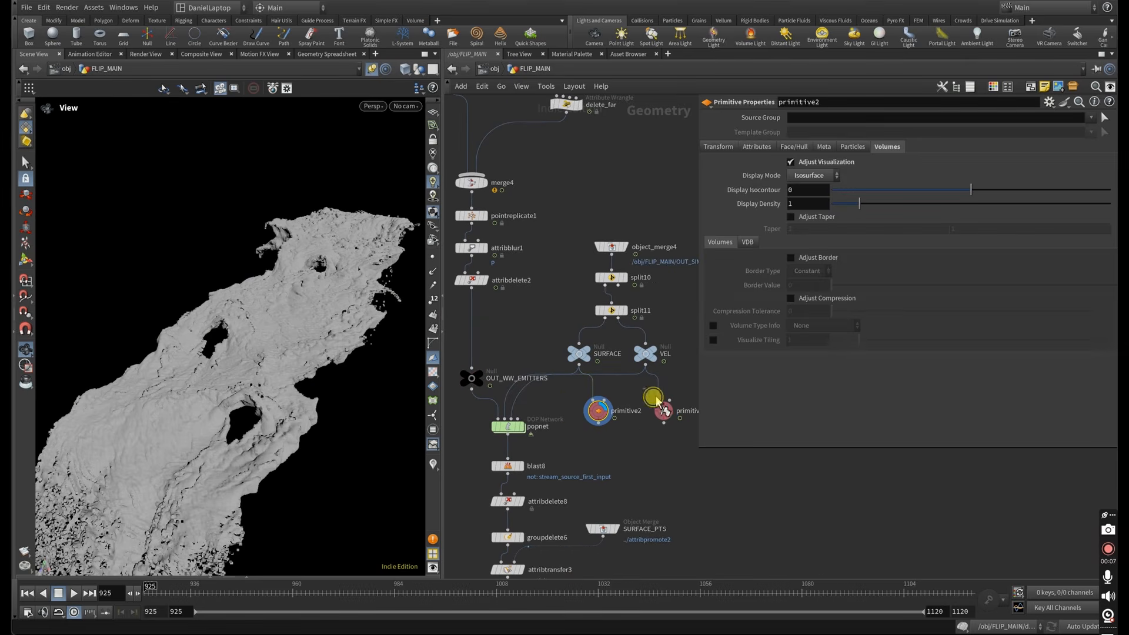
left_click(675, 419)
left_click(666, 412)
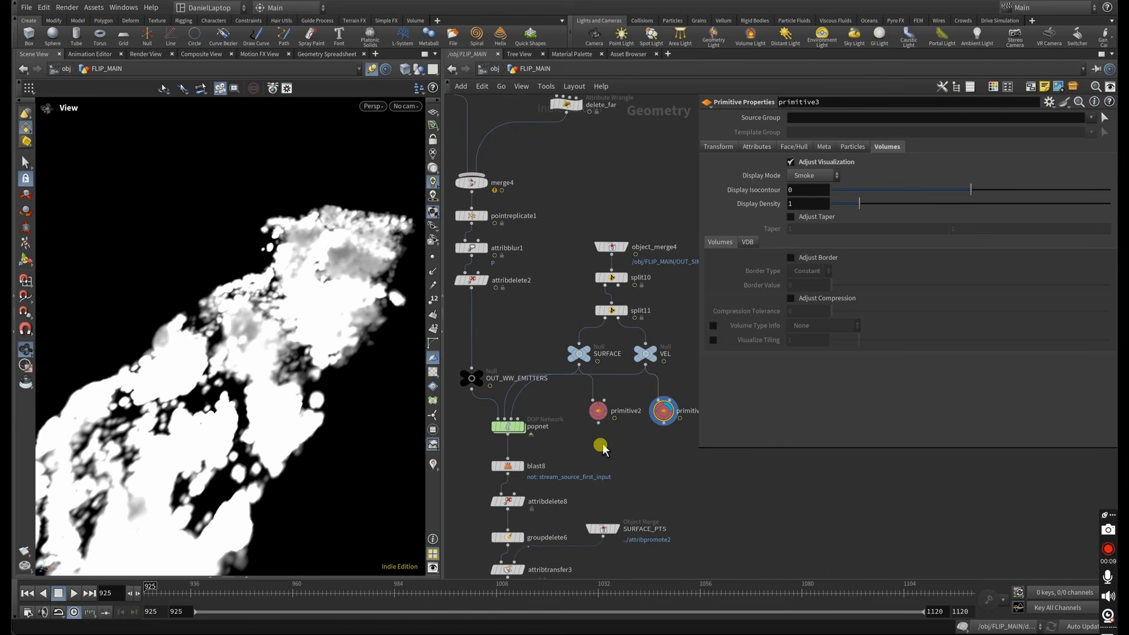
Step: Open the popnet network, frame all its nodes and narrow the parameter area to make room for them
middle_click_drag(603, 447, 656, 444)
double_click(582, 434)
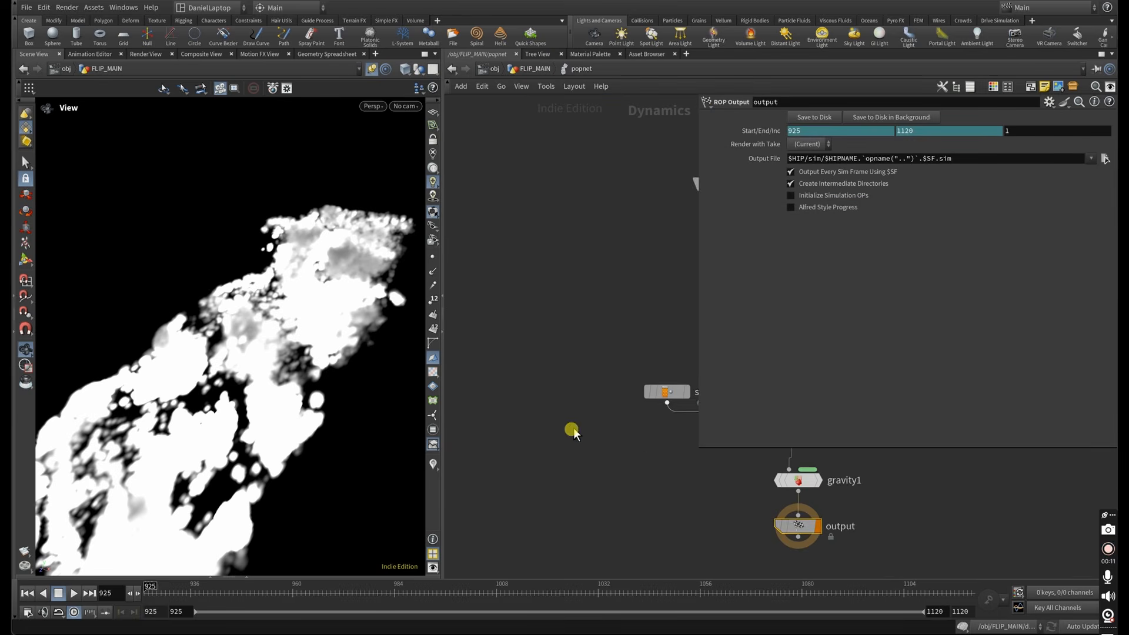
key("h")
scroll(538, 385, "down", 3)
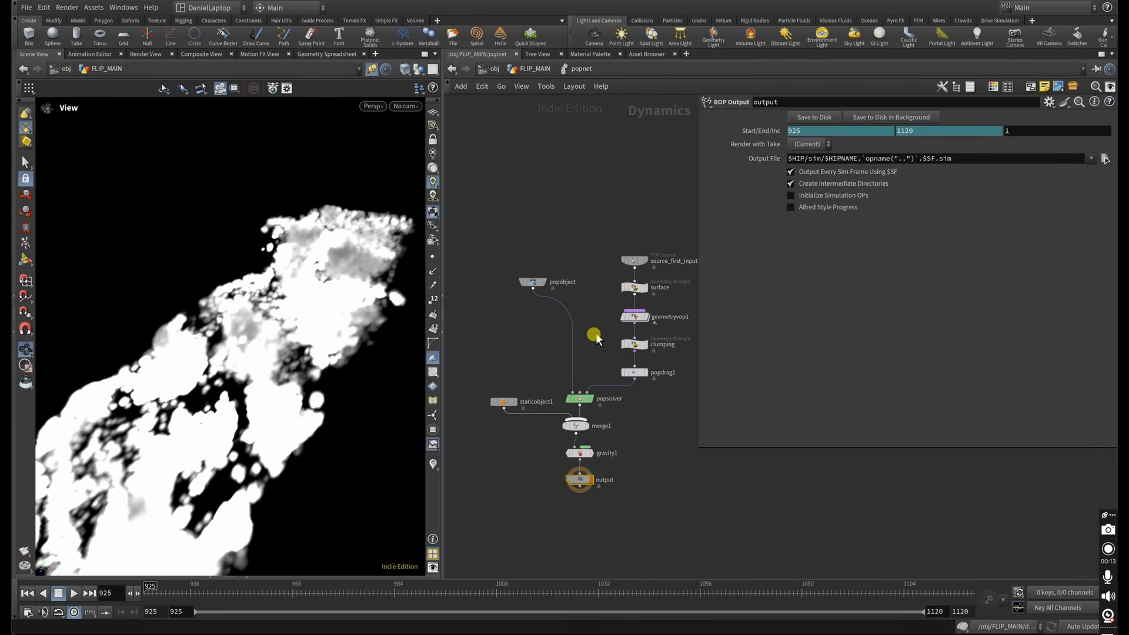
middle_click_drag(596, 335, 575, 327)
left_click_drag(699, 353, 799, 352)
Step: Examine source_first_input's source, birth and attribute settings, keeping Use First Context Geometry as the geometry source
left_click(611, 254)
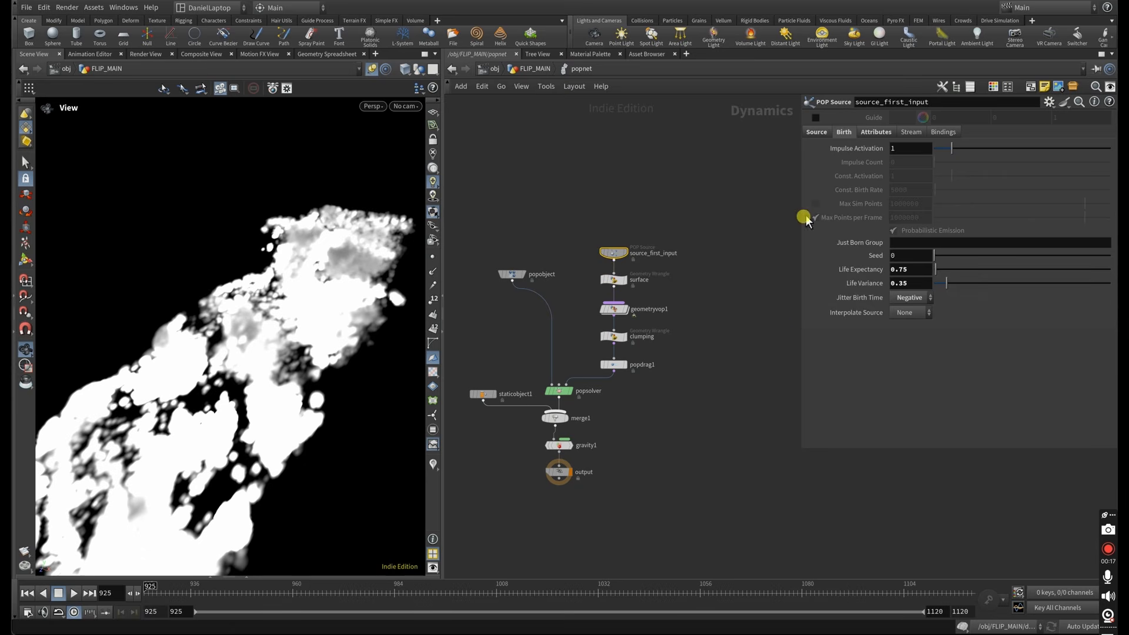
left_click(816, 135)
left_click(921, 165)
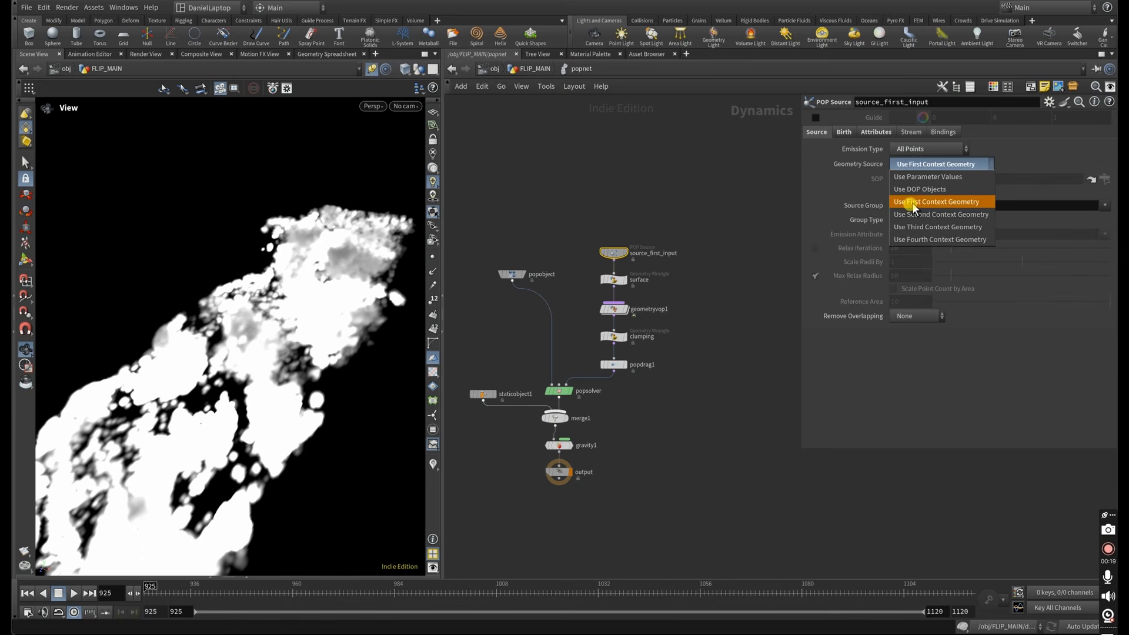
left_click(912, 206)
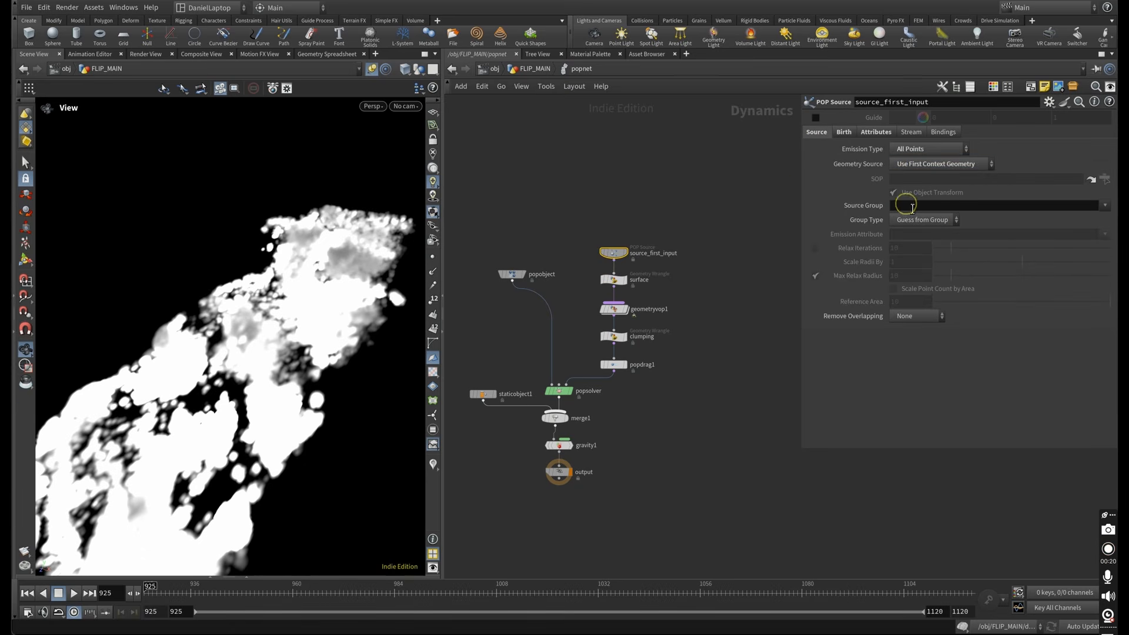
left_click(843, 134)
left_click(874, 134)
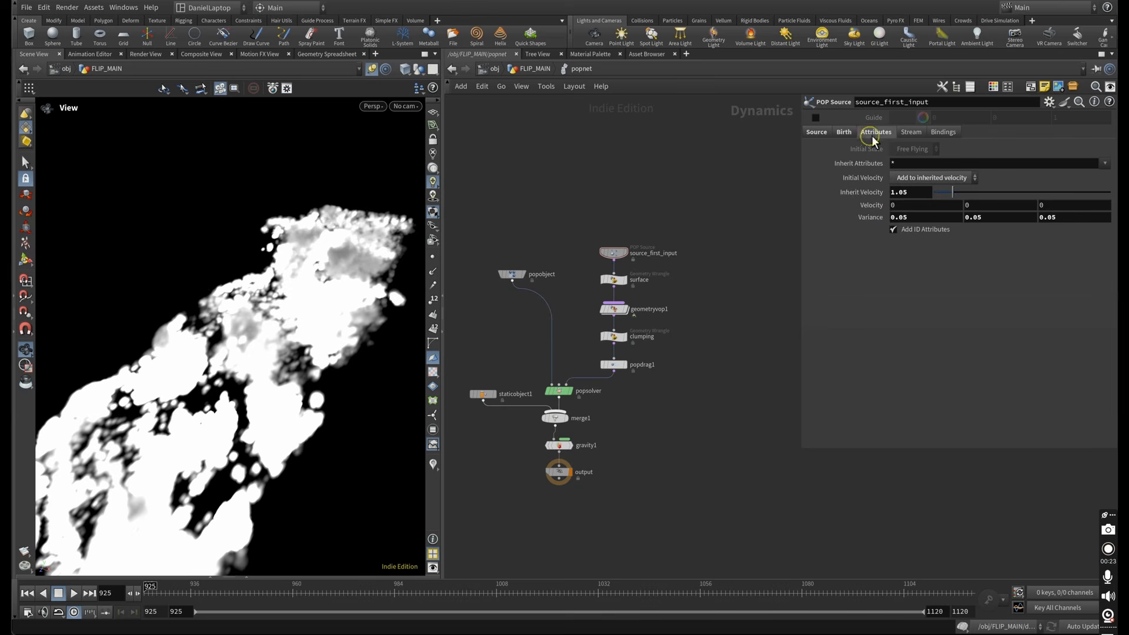
Step: Read the surface wrangle's code, highlighting the gradient calculation and the line that offsets v@P
scroll(747, 302, "up", 3)
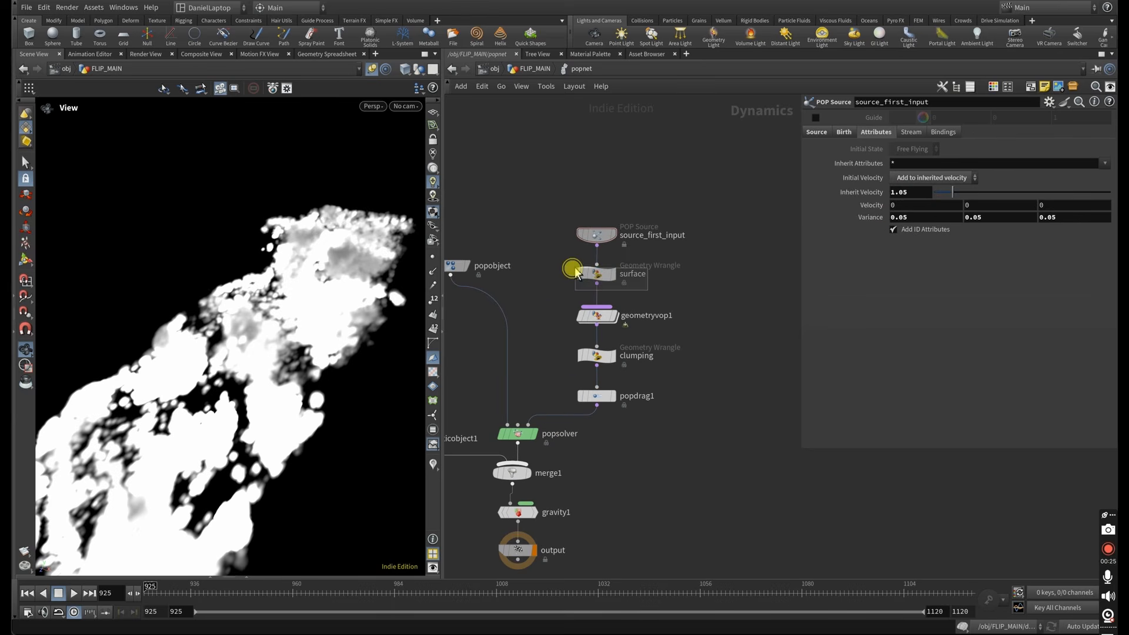
left_click(582, 272)
left_click_drag(886, 198, 846, 201)
left_click_drag(940, 217, 847, 219)
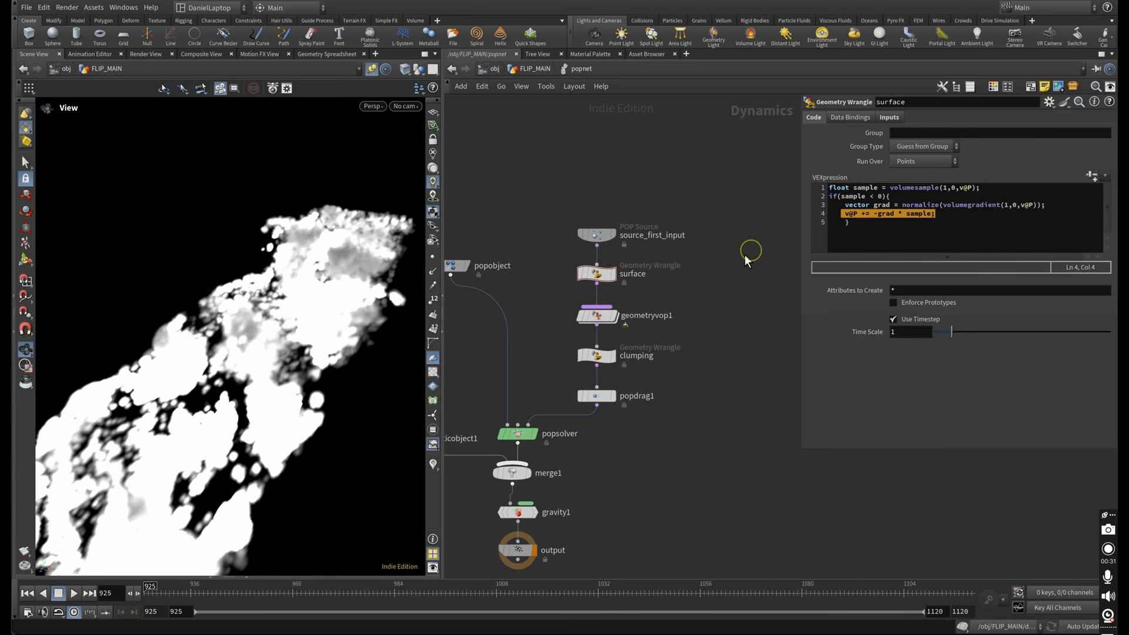
Step: Open geometryvop1 and move its geometryvopoutput1 node closer to switch1
key("h")
double_click(655, 267)
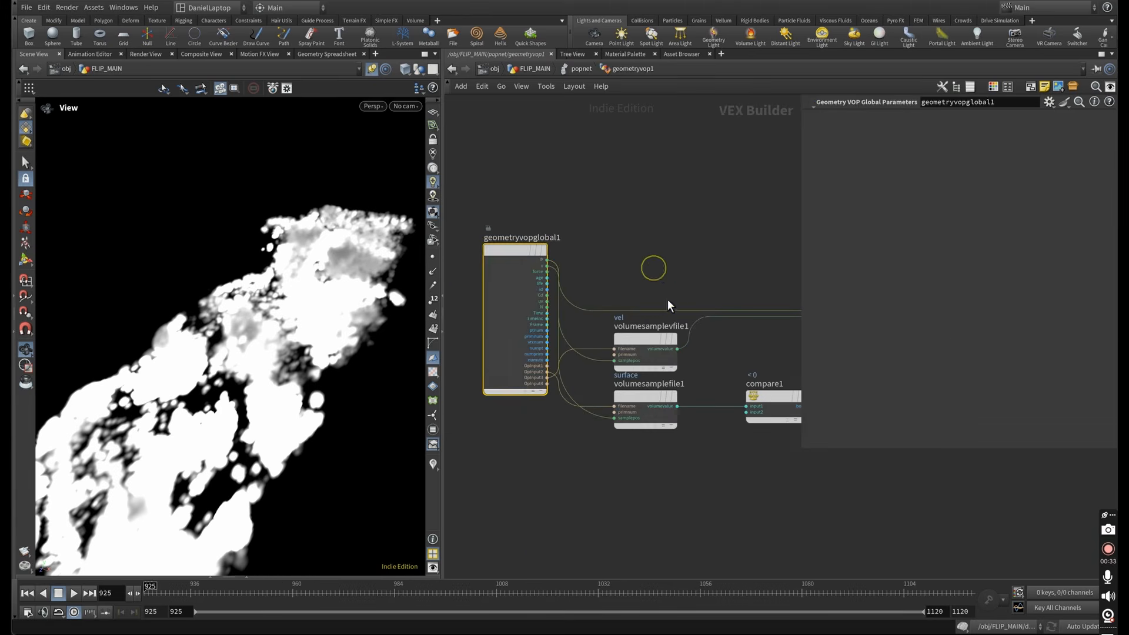
scroll(669, 300, "down", 3)
middle_click_drag(714, 285, 616, 264)
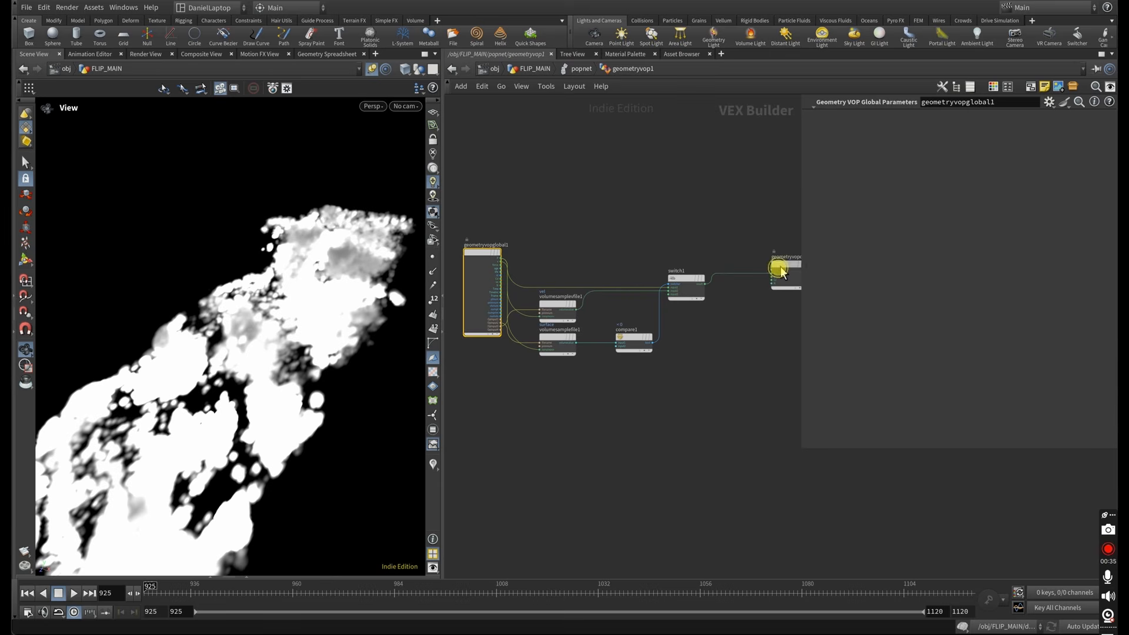
left_click_drag(781, 268, 733, 279)
scroll(711, 279, "up", 2)
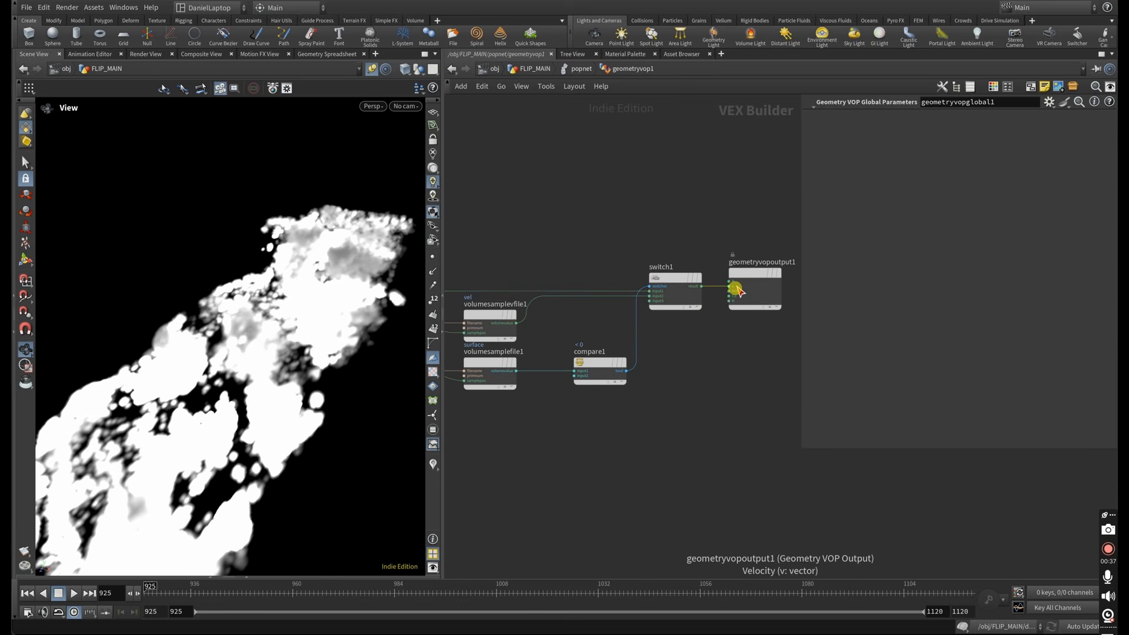
middle_click_drag(581, 251, 654, 227)
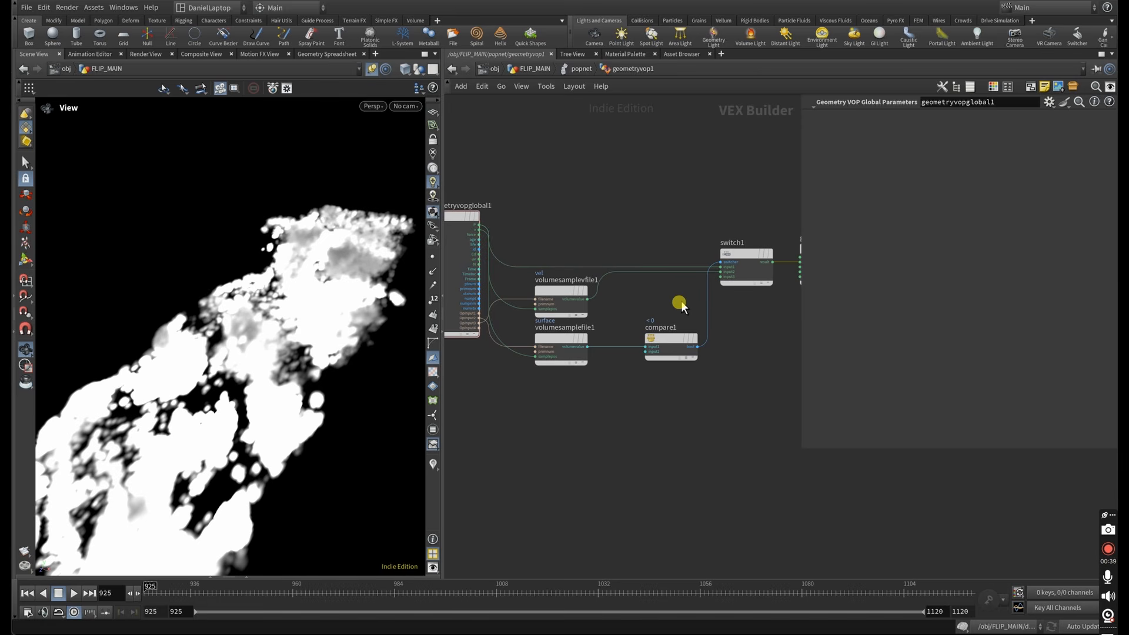
Step: Trace geometryvop1's logic through compare1, the vel volume sample, the global velocity wire, switch1 and the velocity output
left_click_drag(694, 308, 622, 395)
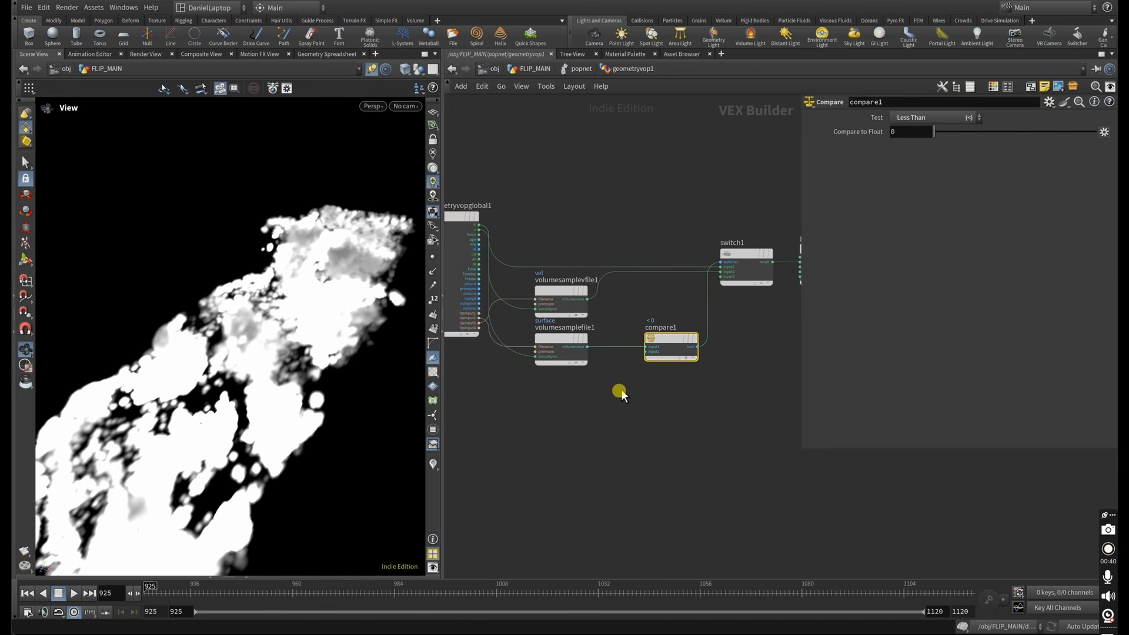
mouse_move(553, 294)
left_mouse_down()
mouse_move(573, 296)
mouse_move(563, 291)
left_mouse_up()
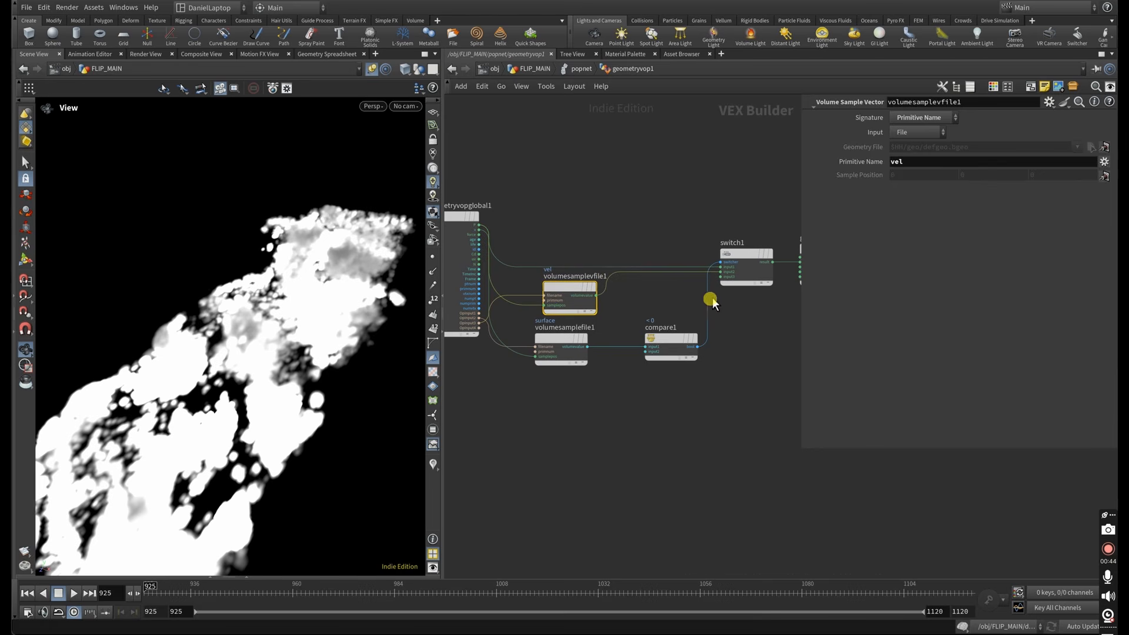
left_click_drag(710, 297, 638, 379)
left_click_drag(520, 251, 499, 285)
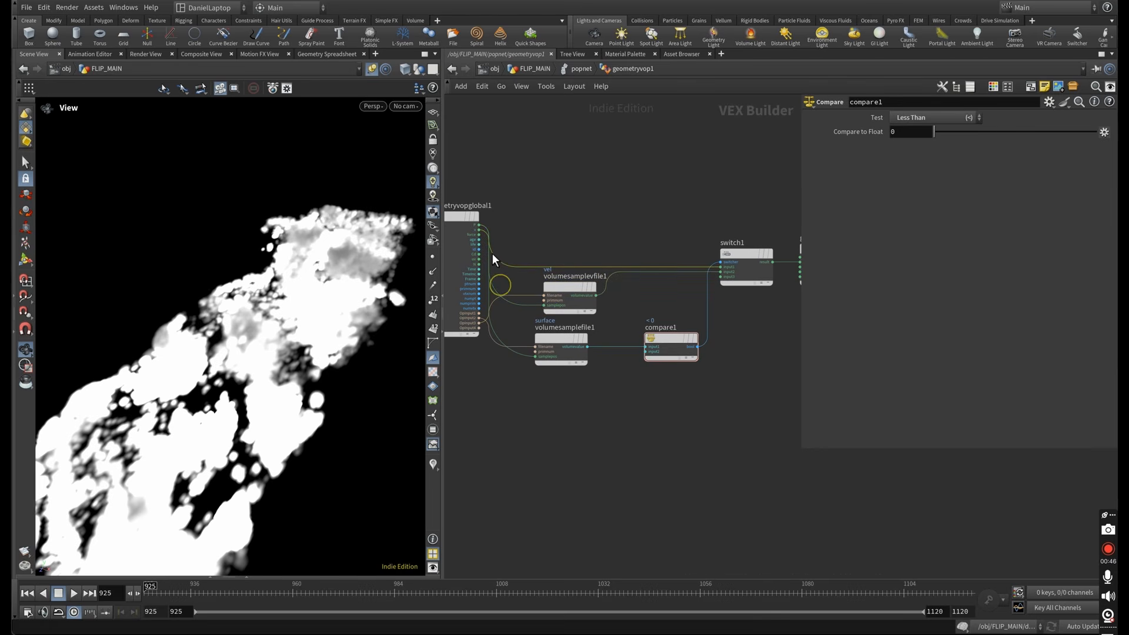
scroll(479, 227, "up", 4)
left_click(483, 234)
scroll(631, 240, "down", 4)
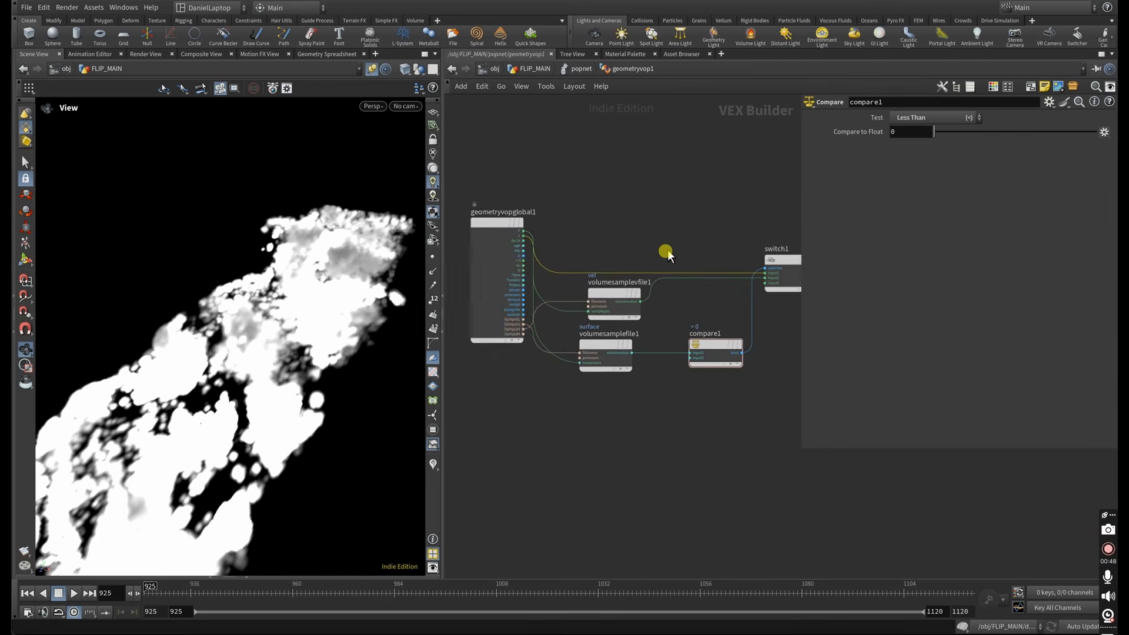
middle_click_drag(668, 250, 541, 246)
left_click_drag(697, 203, 763, 327)
left_click(701, 203)
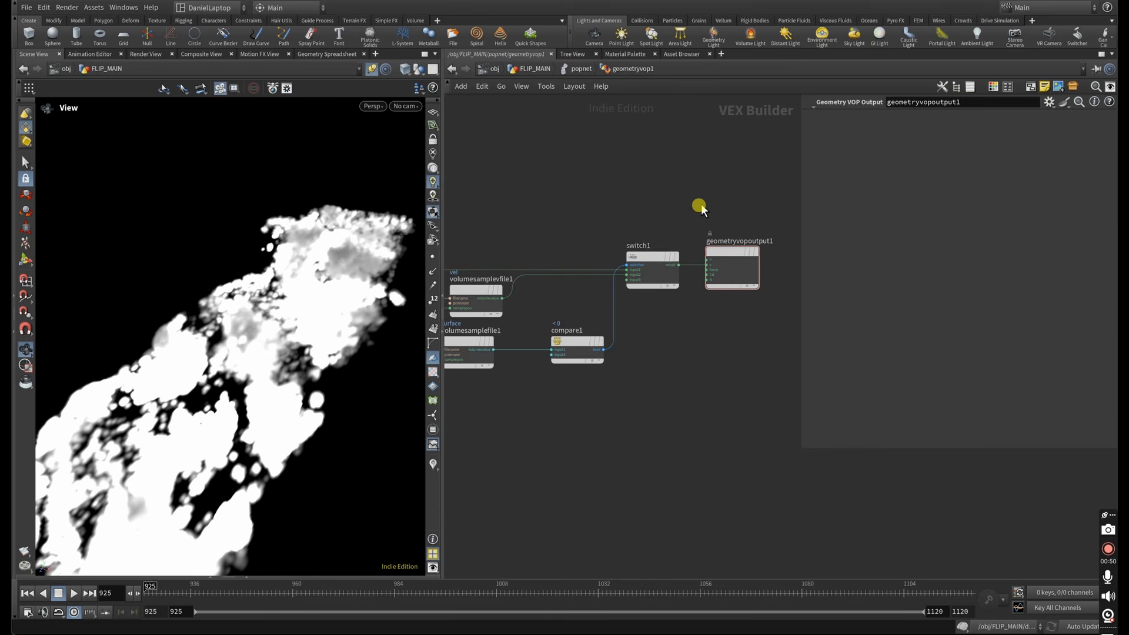
Step: Return to the popnet network and read the clumping wrangle's code, highlighting the age, lerp and point cloud lines
key("u")
left_click_drag(610, 342, 744, 306)
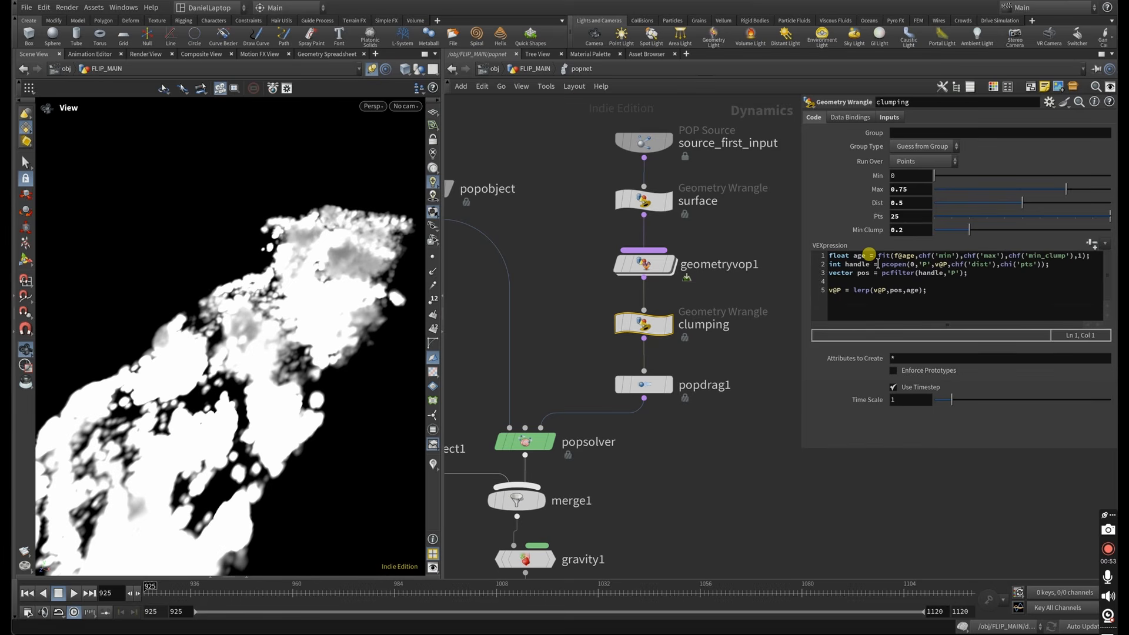
left_click_drag(870, 260, 836, 261)
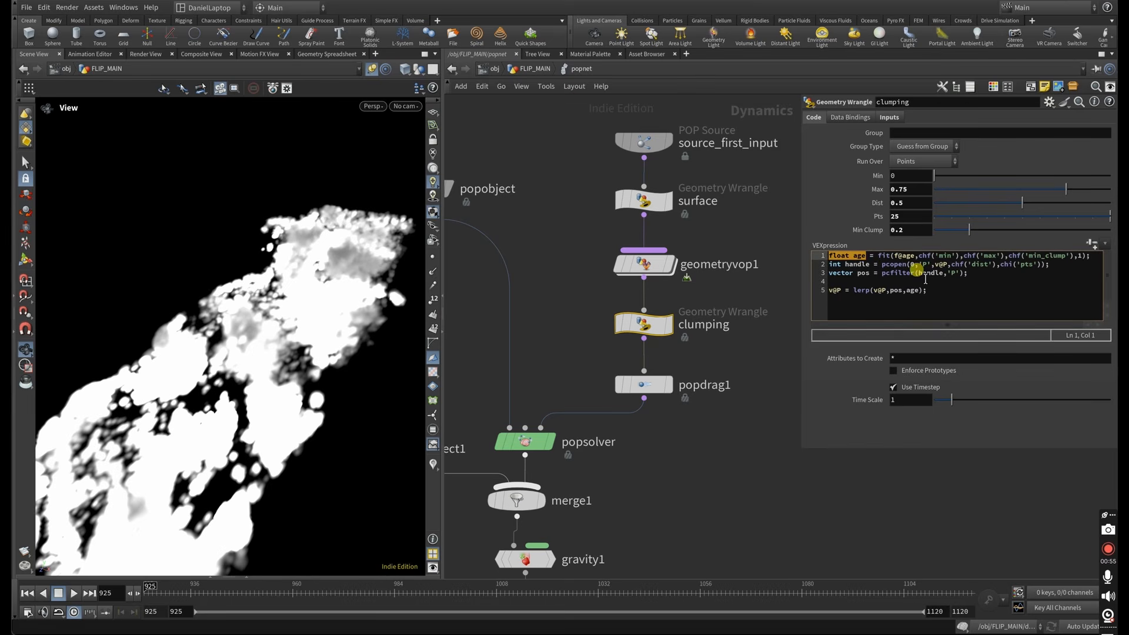
left_click(912, 294)
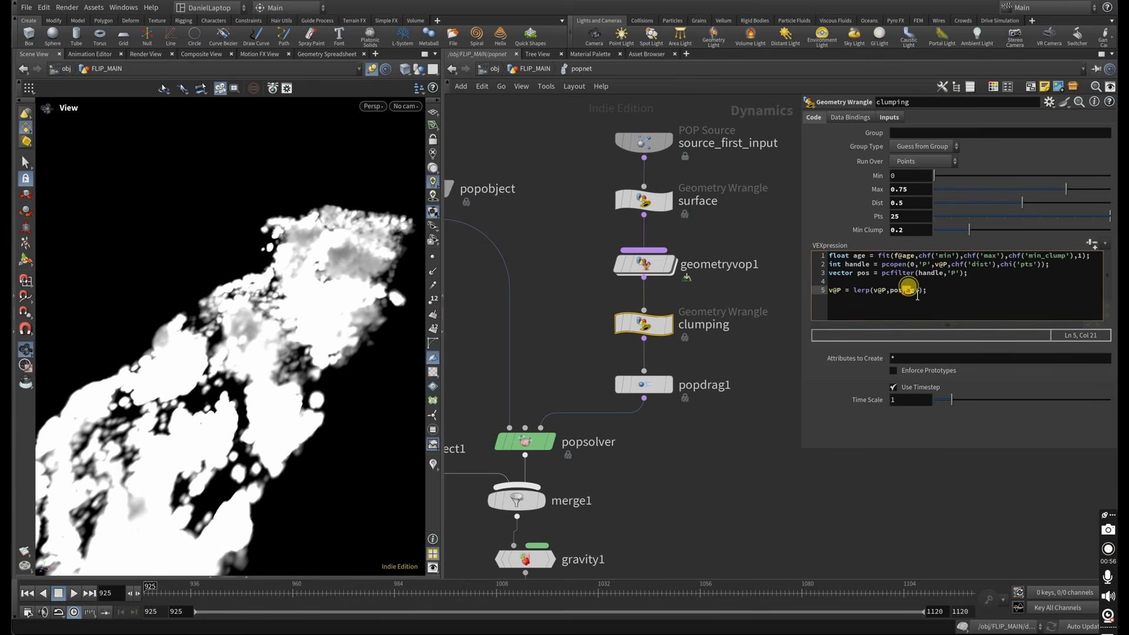
double_click(879, 290)
left_click_drag(977, 271, 822, 265)
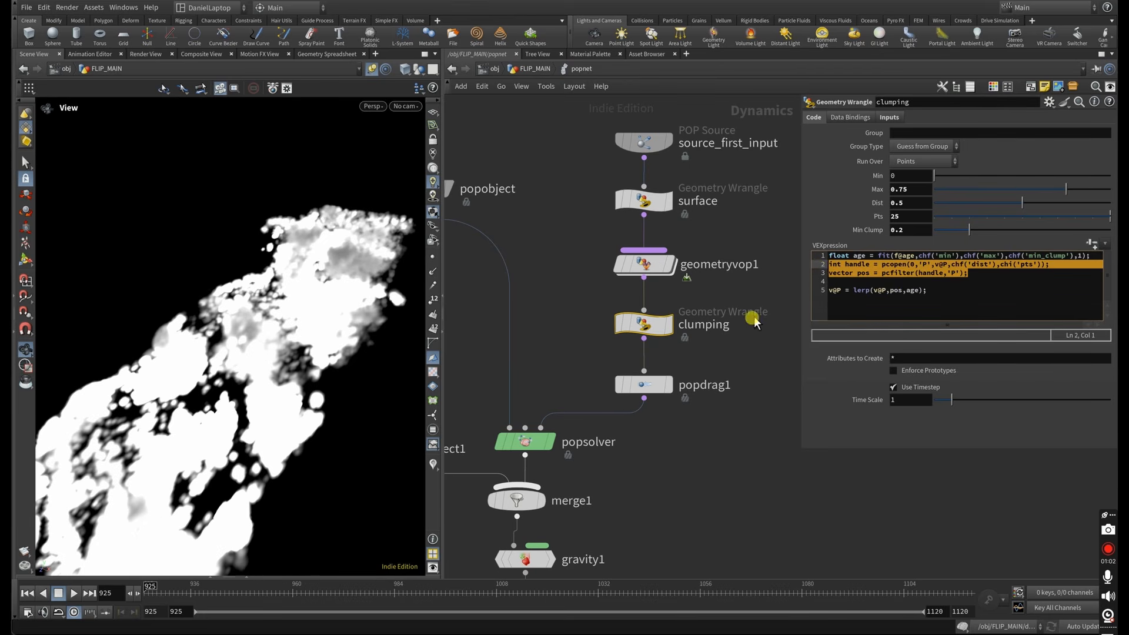
Step: Inspect popdrag1's parameters, including its air resistance
left_click(635, 387)
scroll(579, 390, "down", 3)
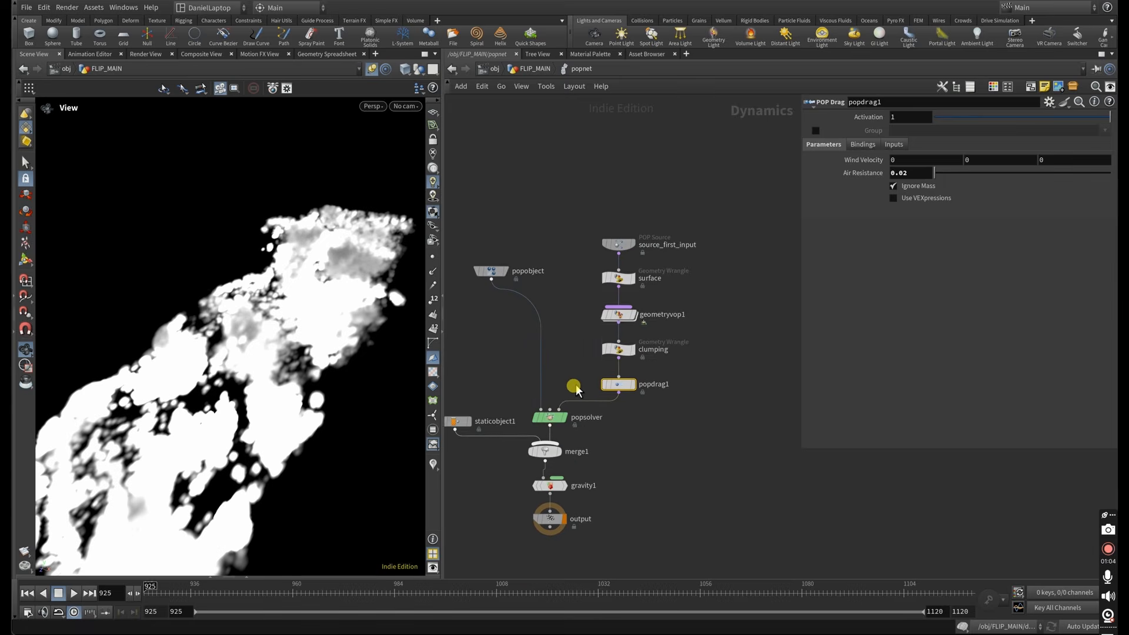
Step: View the convertvdbpoints4 particles around the falls and display drawcurve1, transform4 and polyextrude1 to follow how the cutting curve is extruded
middle_click_drag(576, 390, 620, 333)
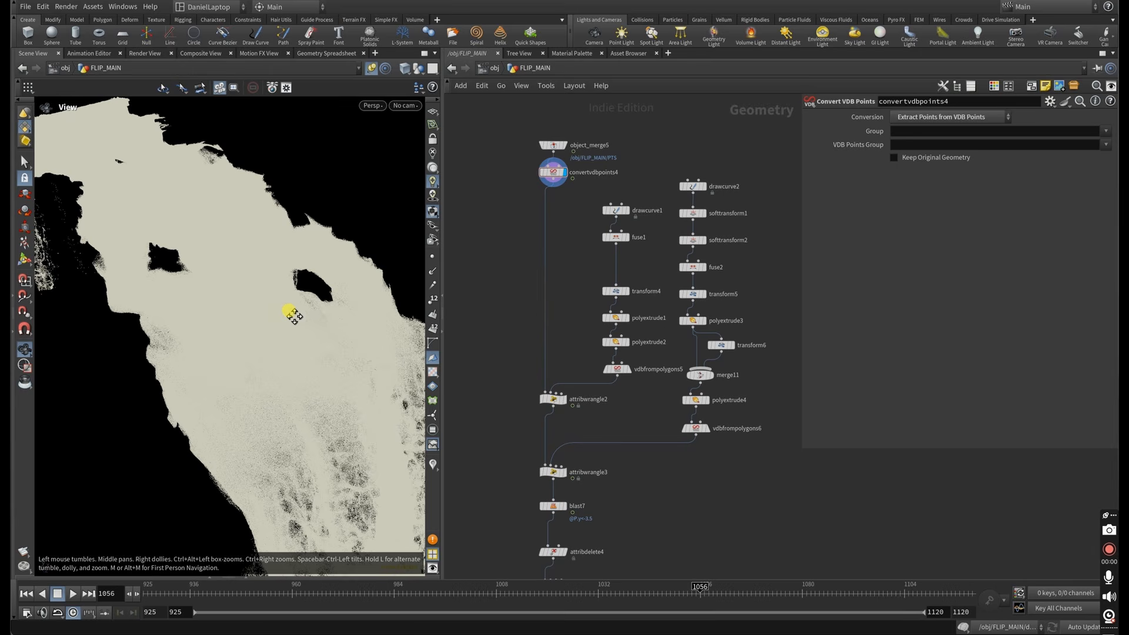
left_click_drag(293, 315, 228, 330)
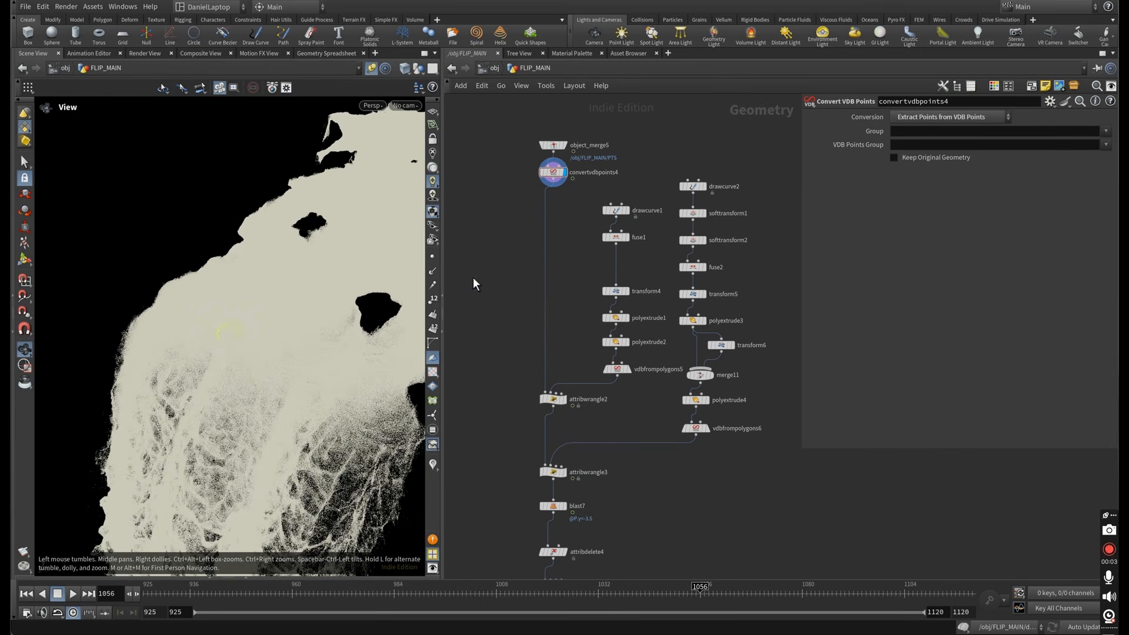
left_click(628, 207)
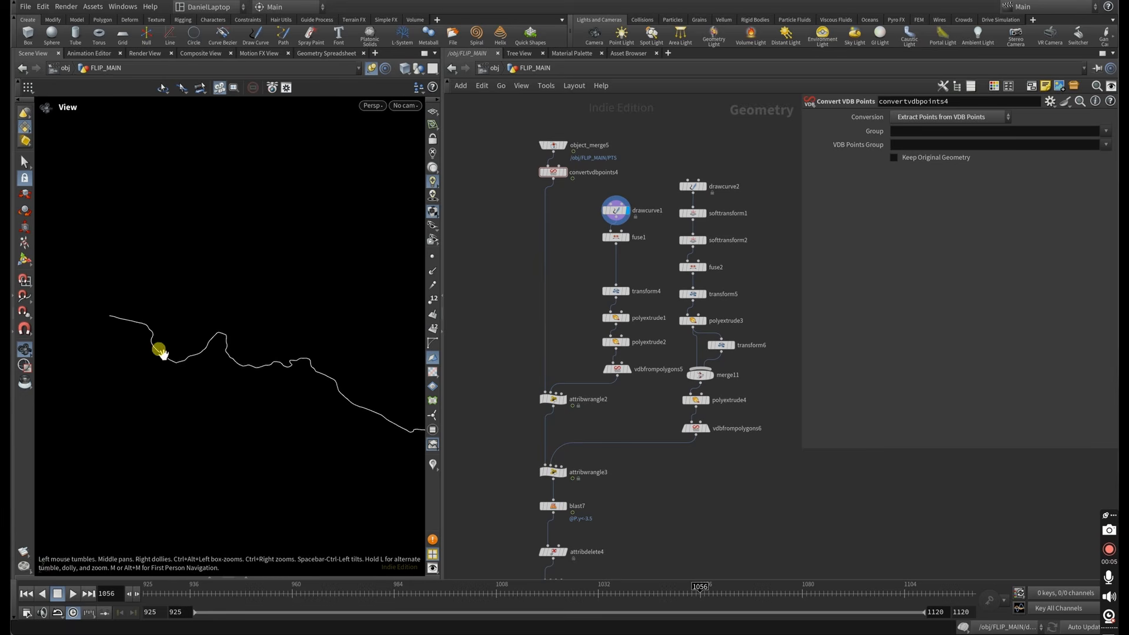
left_click(591, 303)
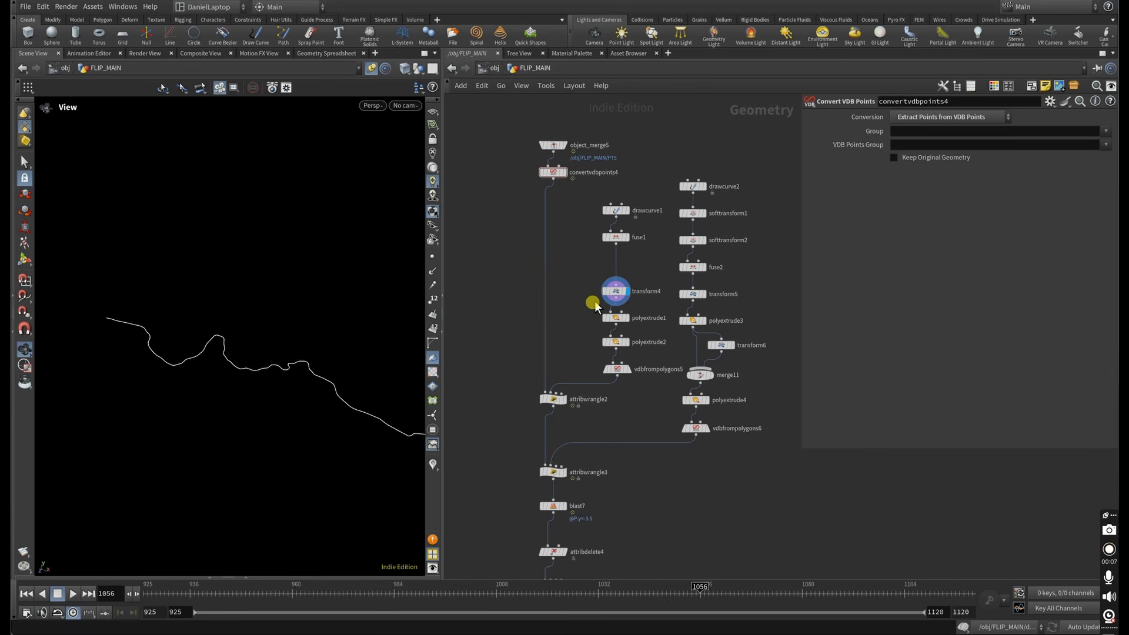
left_click(615, 320)
left_click(616, 319)
key("r")
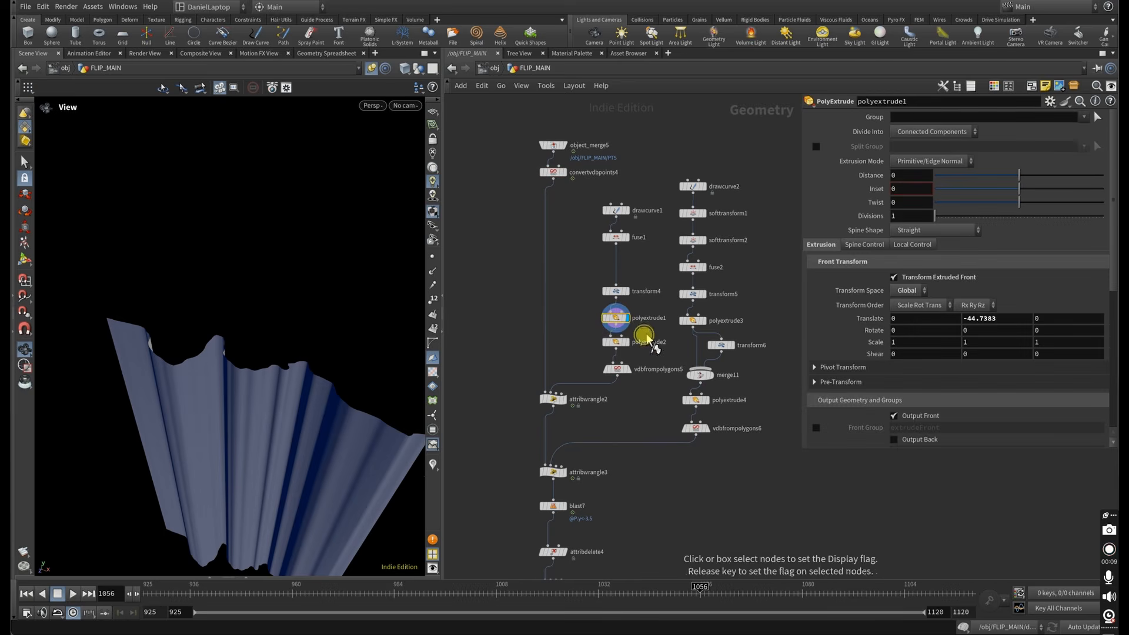
Step: Display polyextrude2 and vdbfrompolygons5, and overlay convertvdbpoints4 as a template to compare the cutting volume with the particles
left_click(615, 344)
left_click(617, 369)
left_click_drag(321, 382, 226, 318)
left_click(561, 177)
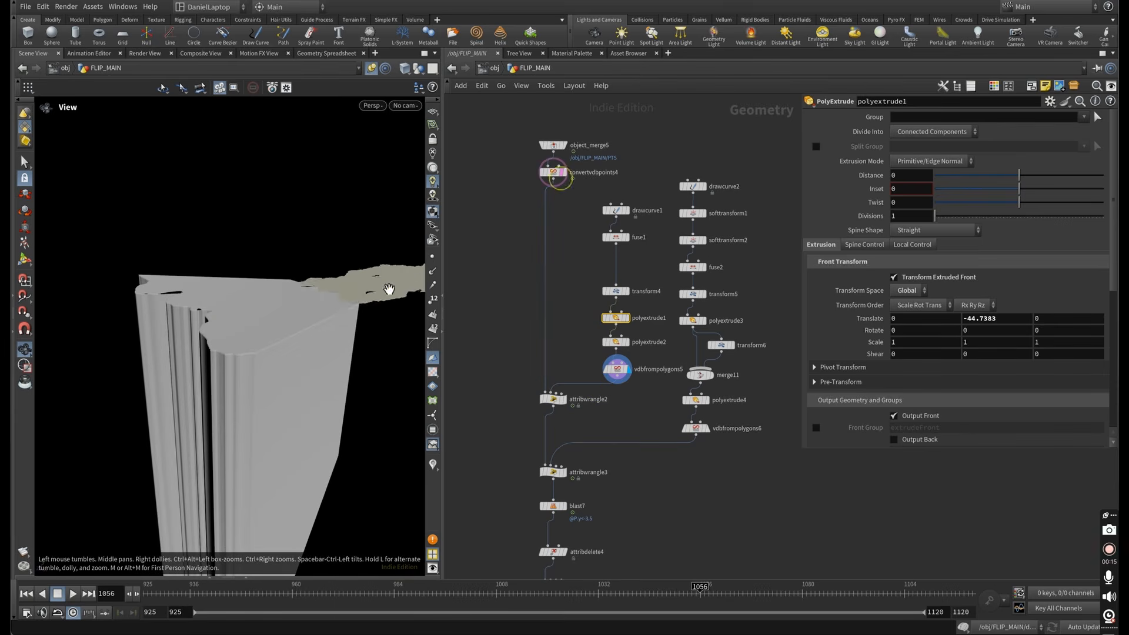
left_click_drag(390, 290, 333, 327)
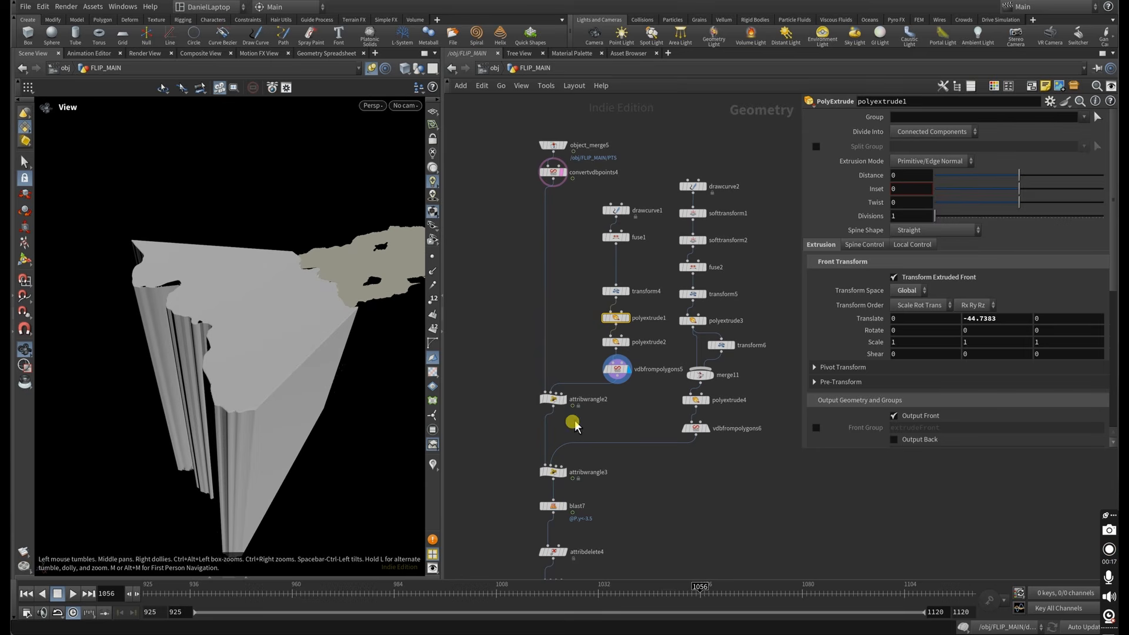
Step: Display attribwrangle2, read its volumesample and removepoint code, and examine the trimmed particles from several angles
left_click_drag(536, 384, 563, 406)
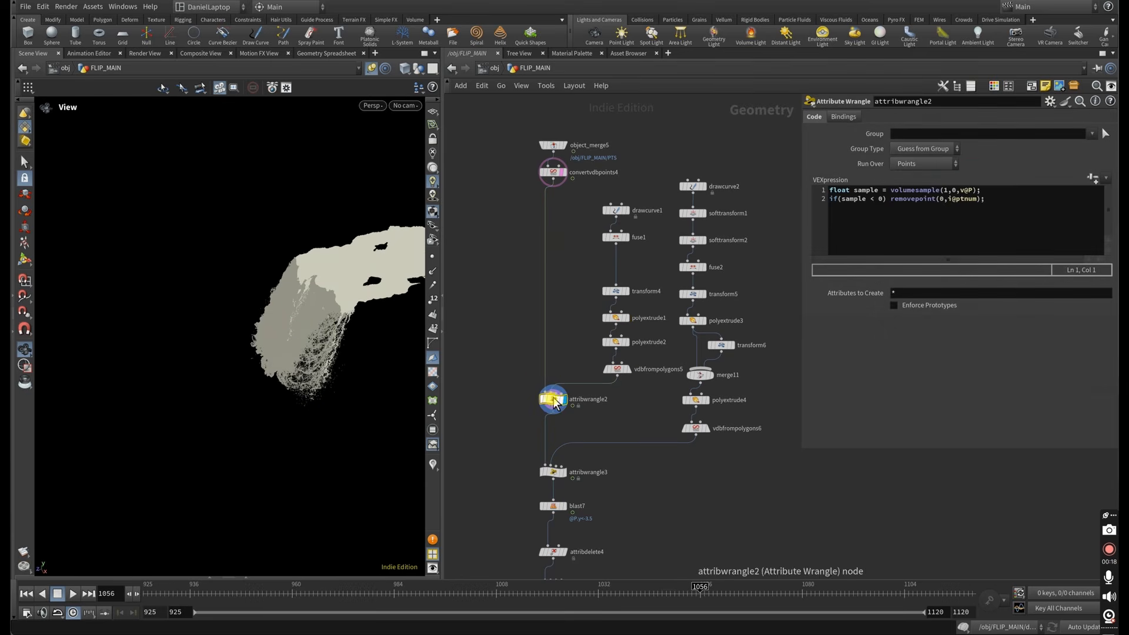
left_click(563, 406)
left_click_drag(353, 294, 400, 295)
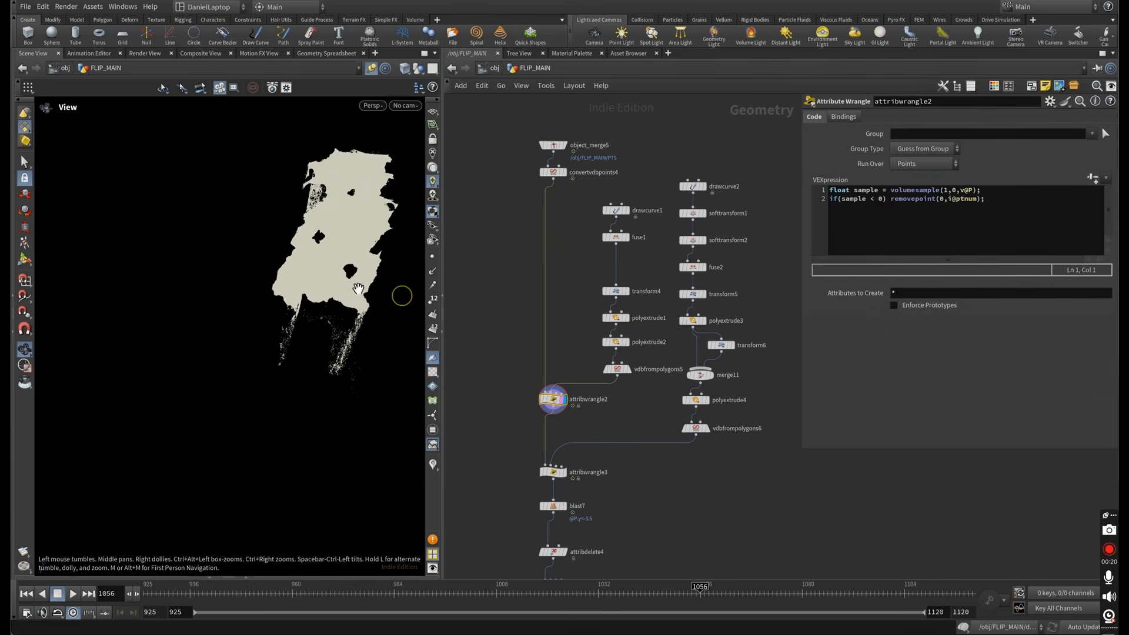
right_click_drag(352, 282, 382, 238)
middle_click_drag(376, 253, 261, 334)
left_click_drag(261, 334, 311, 338)
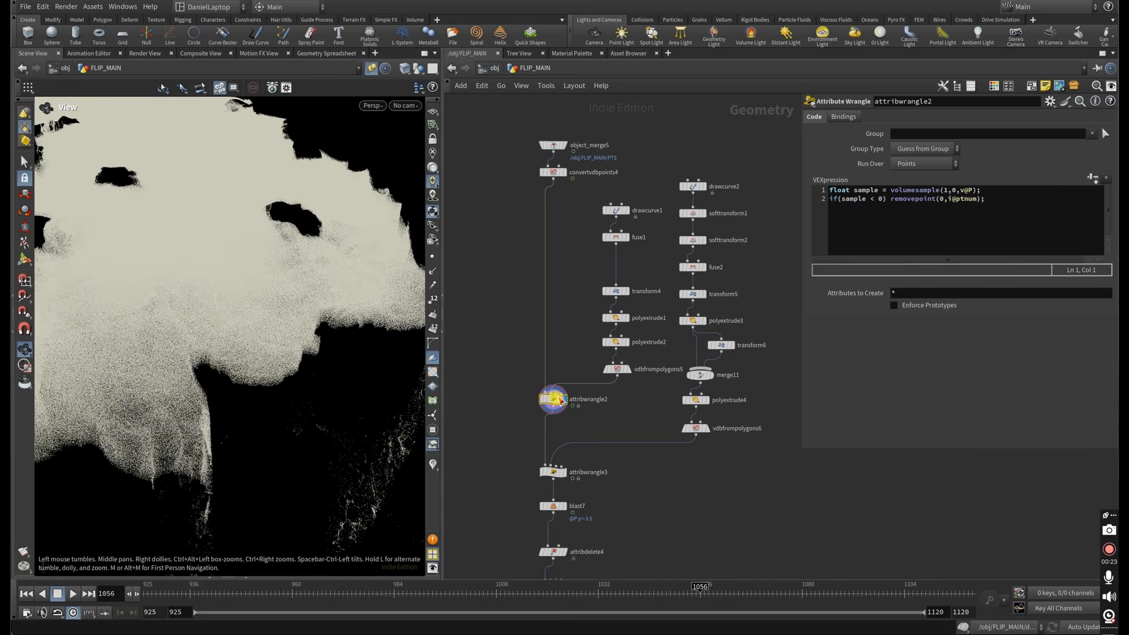
left_click(538, 387)
left_click(539, 389)
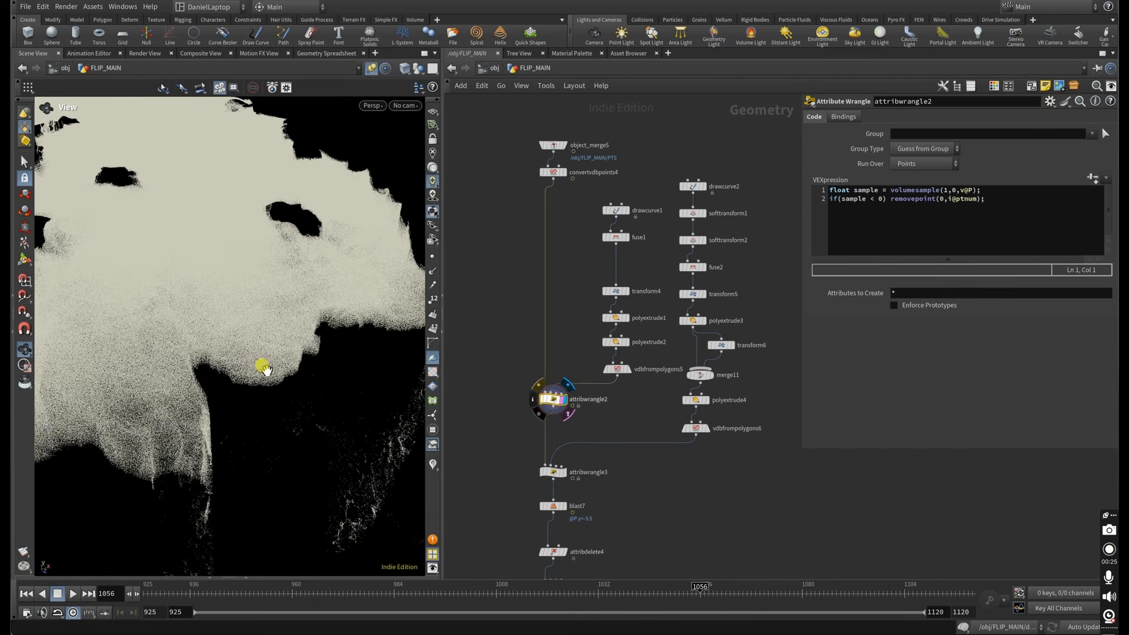
left_click_drag(262, 368, 283, 387)
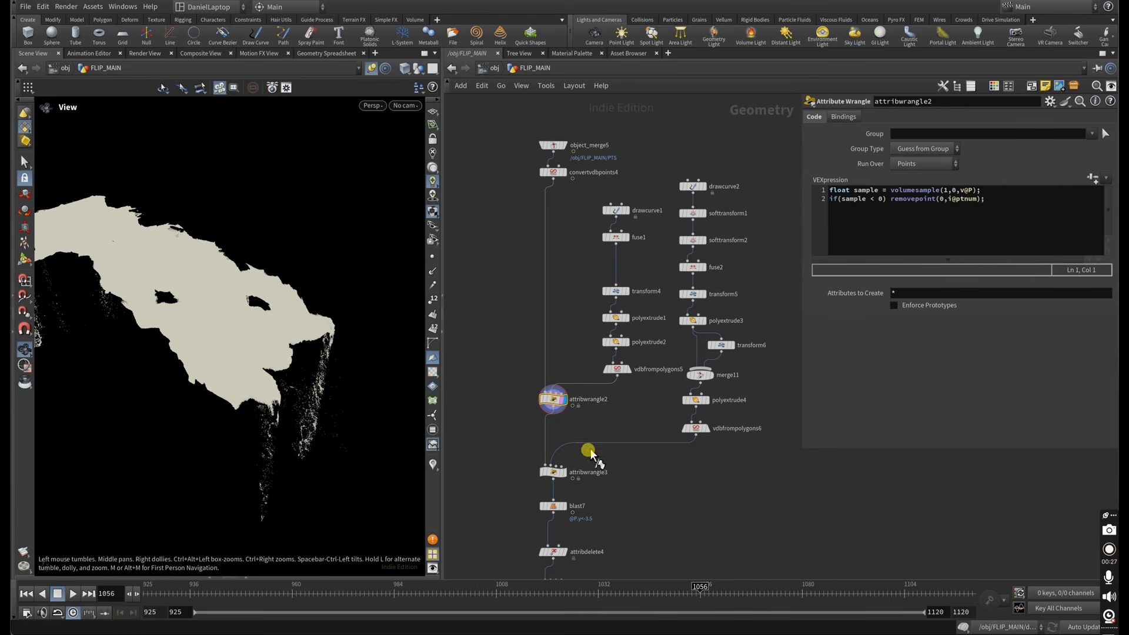
Step: Display attribwrangle3 with attribwrangle2 as a template for comparison, and examine the strip of particles kept along the waterfall's lip
left_click_drag(589, 453, 534, 482)
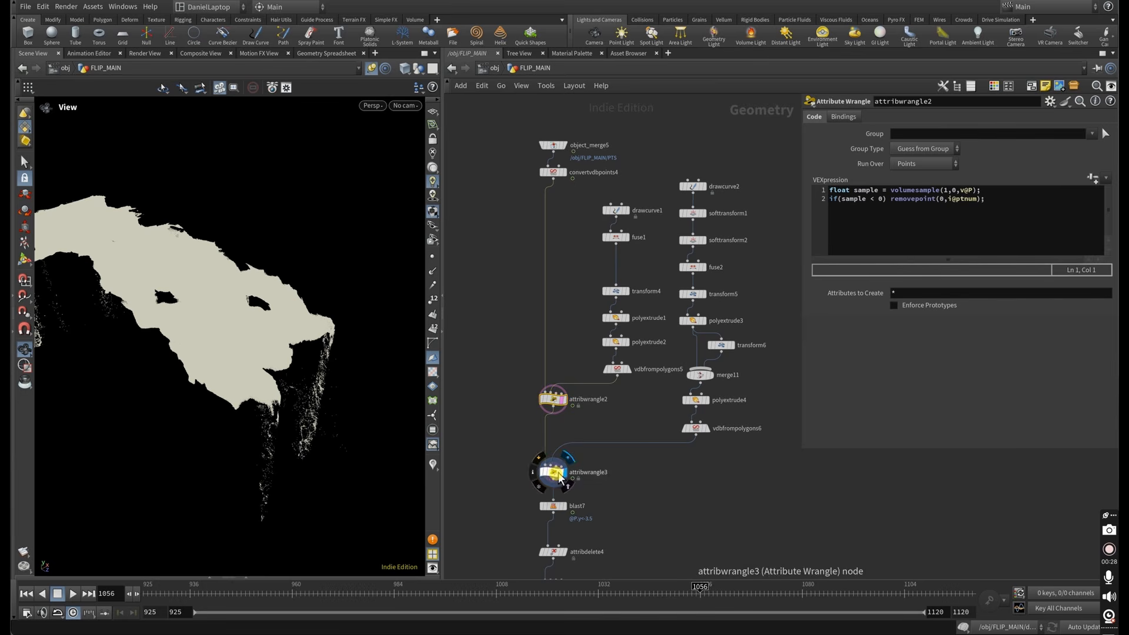
left_click(556, 472)
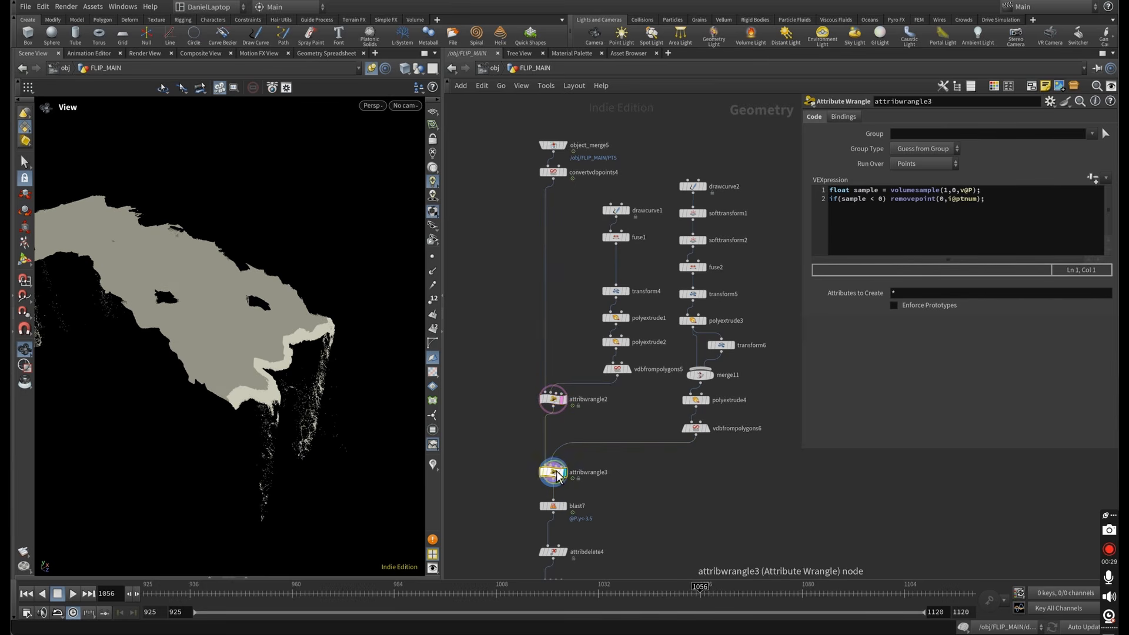
left_click(561, 401)
left_click_drag(268, 359, 221, 321)
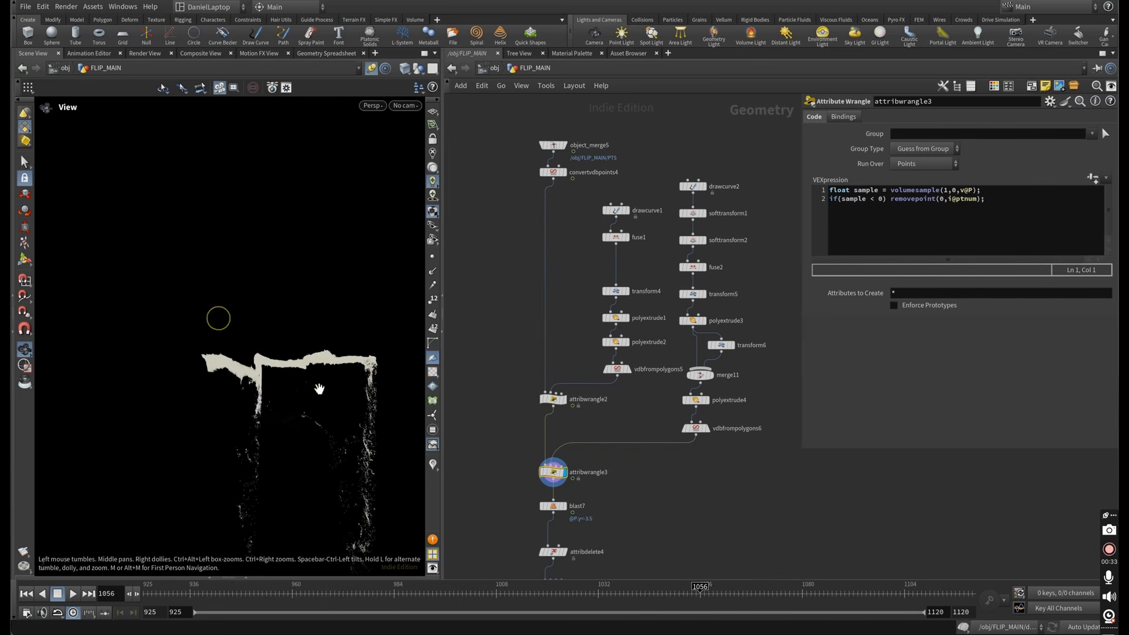
right_click_drag(320, 387, 325, 373)
left_click_drag(320, 370, 413, 418)
Step: Display blast7, examine the cleaned particle strip, and inspect the node's point group expression
left_click(562, 506)
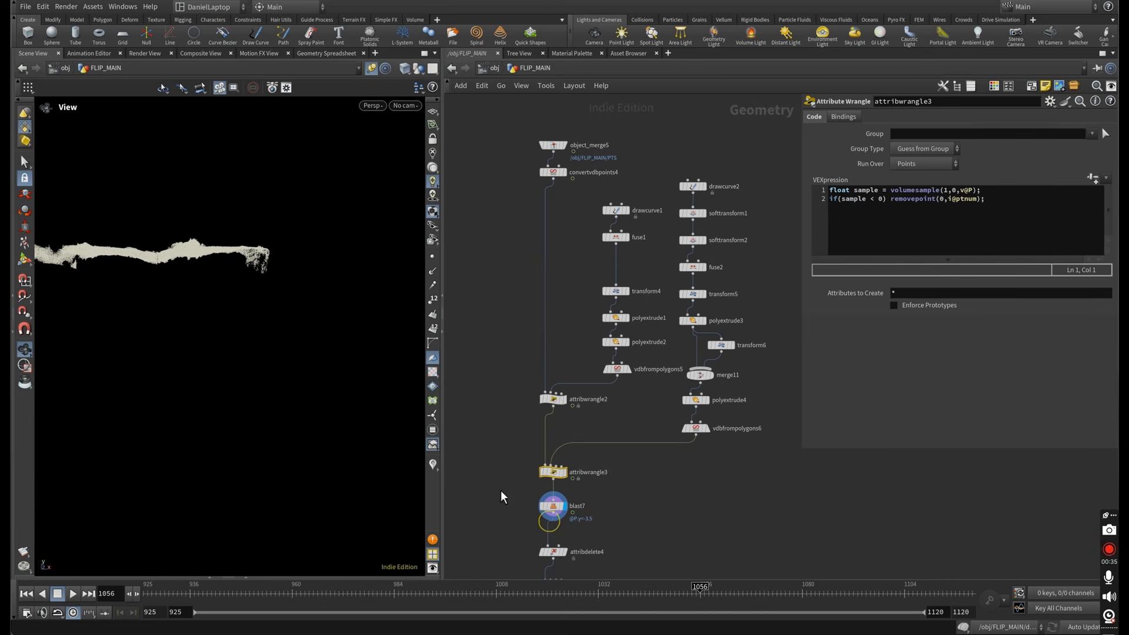
left_click_drag(166, 306, 225, 331)
left_click(562, 171)
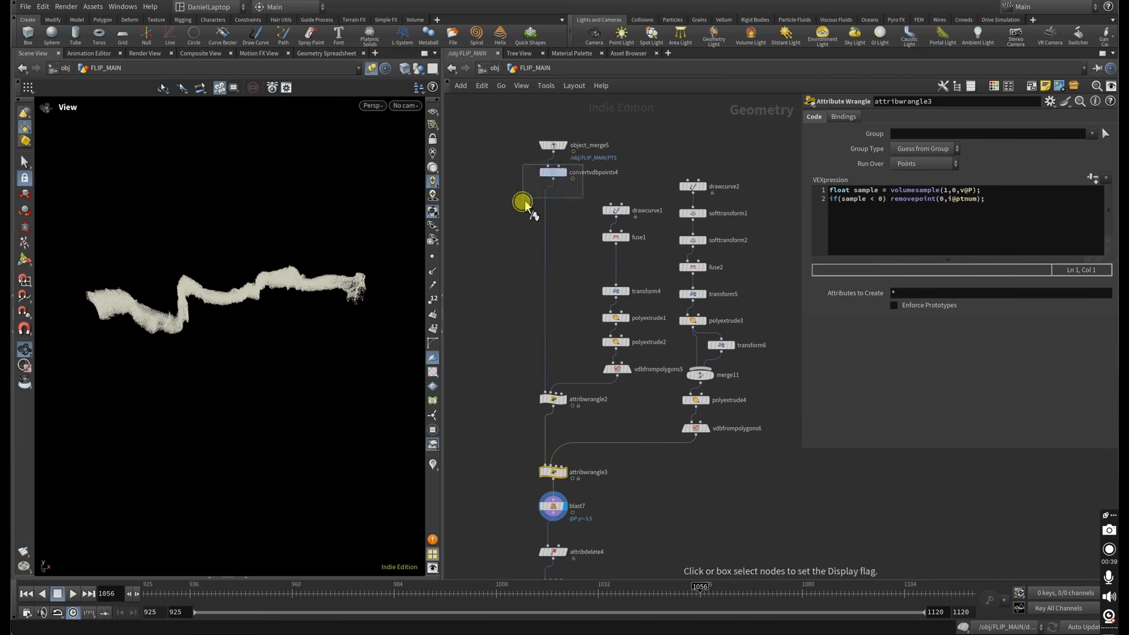
scroll(575, 256, "down", 3)
left_click_drag(585, 396, 540, 427)
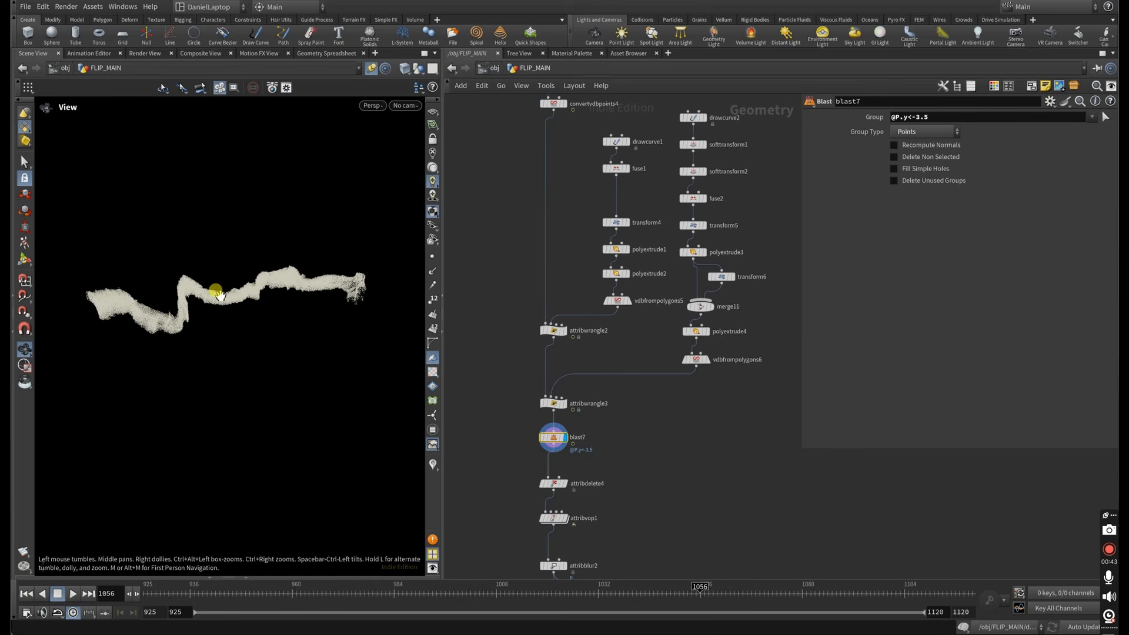
left_click_drag(214, 292, 196, 292)
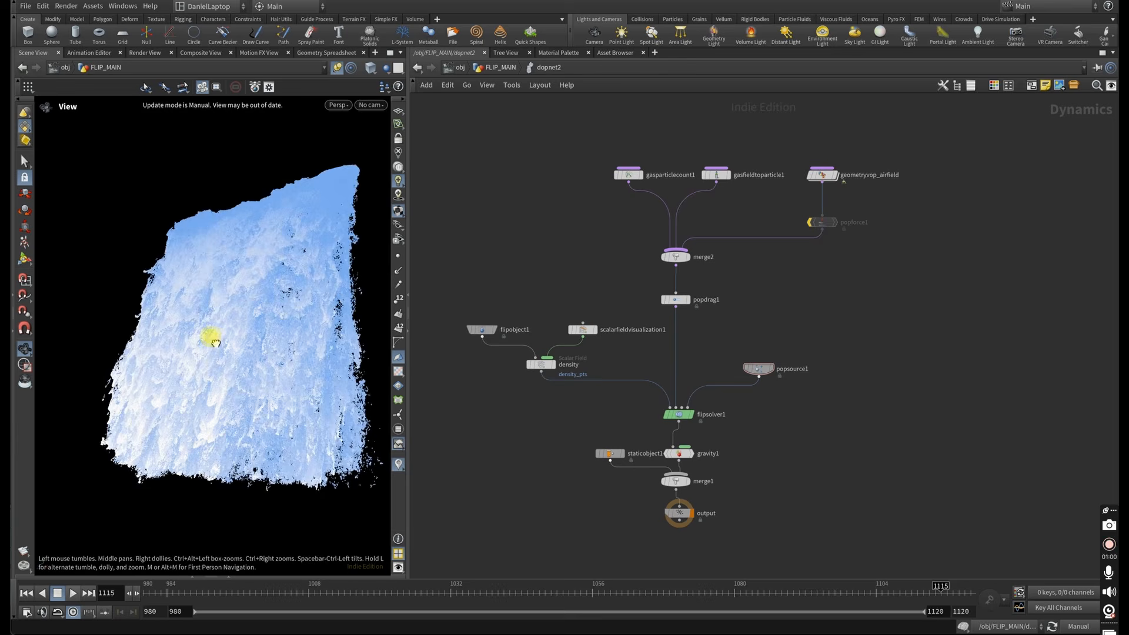
Step: In dopnet2, inspect popsource1's geometry source, life expectancy and variance, and inherited velocity settings
left_click_drag(212, 335, 416, 347)
left_click(745, 382)
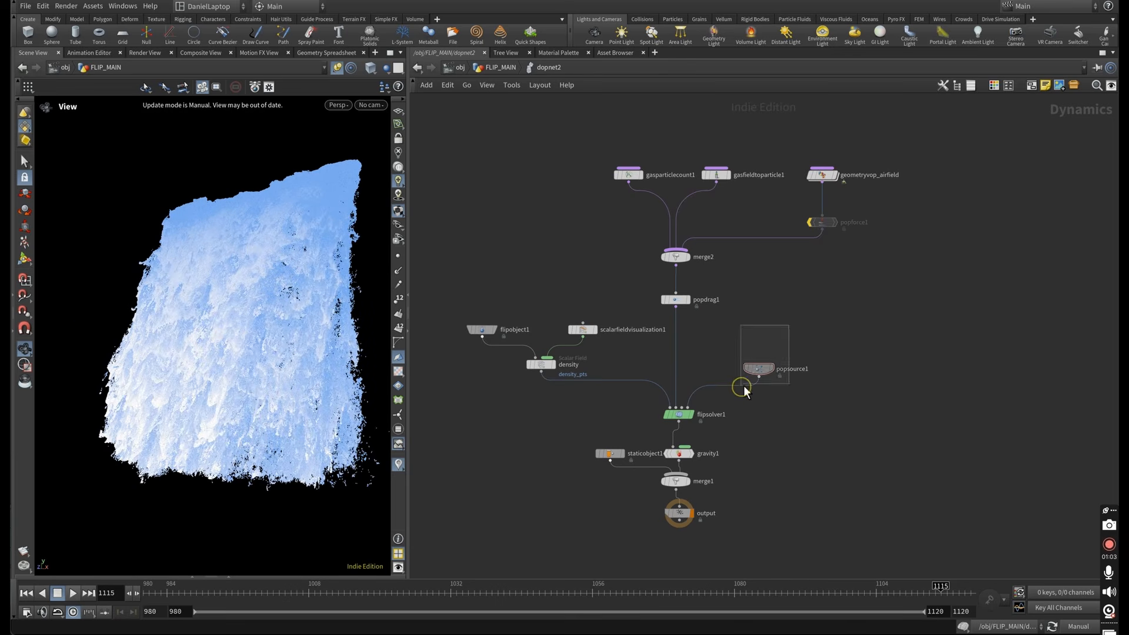
key("p")
left_click(959, 164)
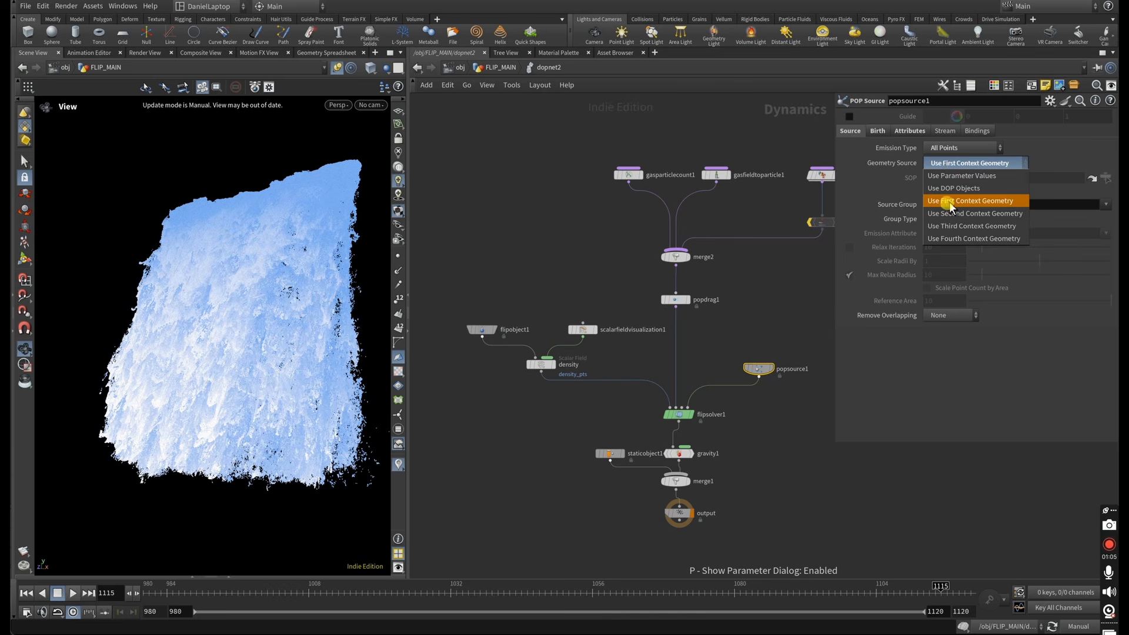
left_click(952, 164)
left_click(880, 131)
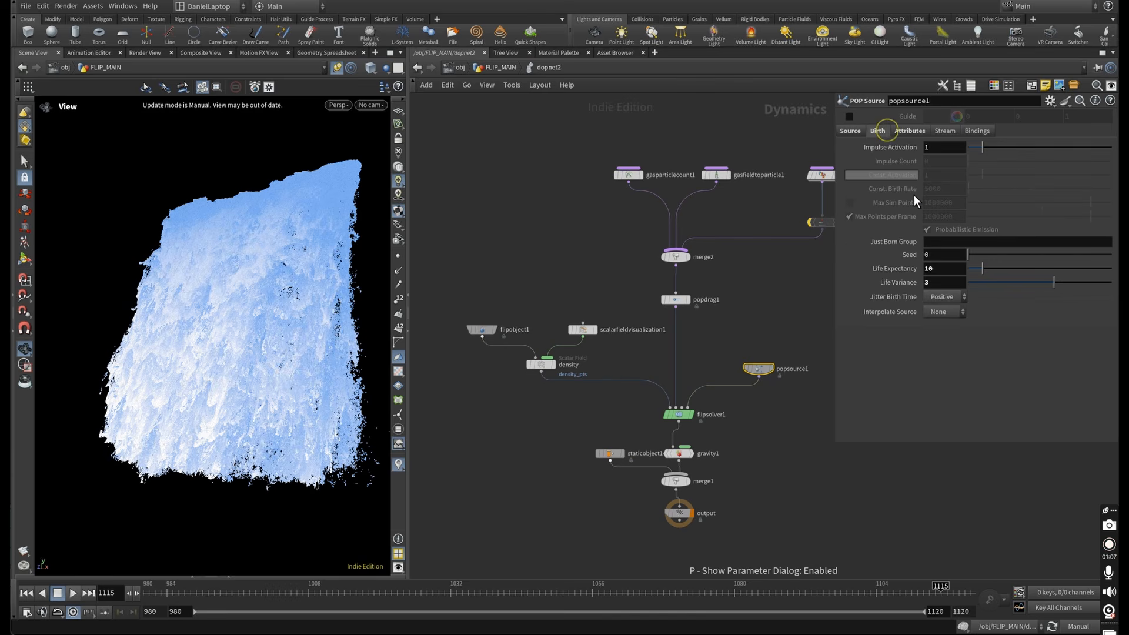
left_click(877, 268)
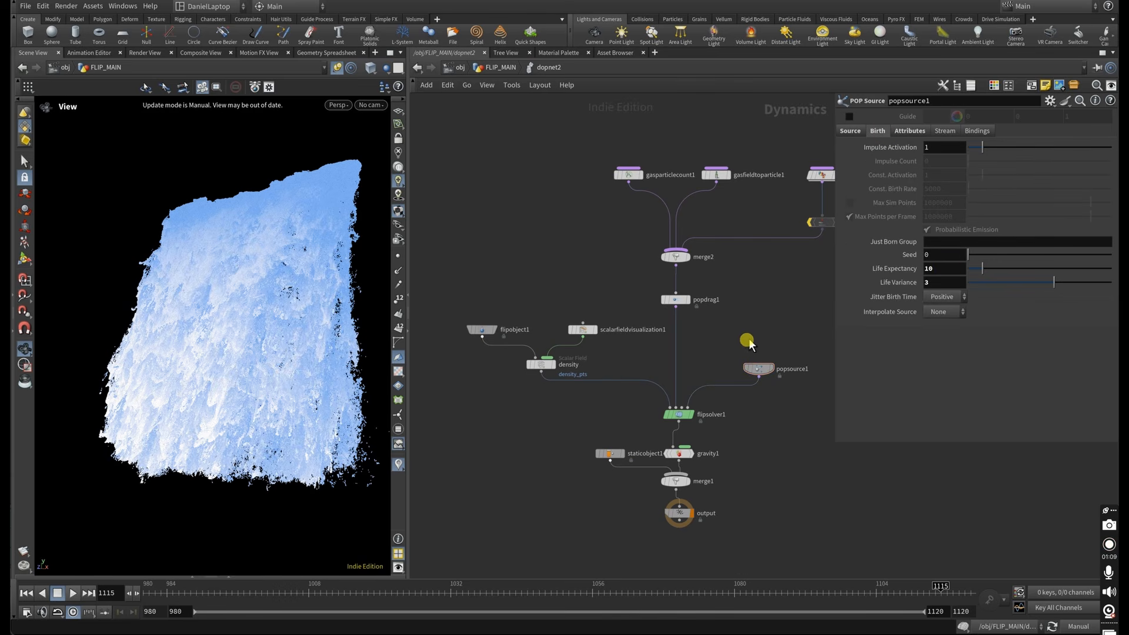
left_click(909, 131)
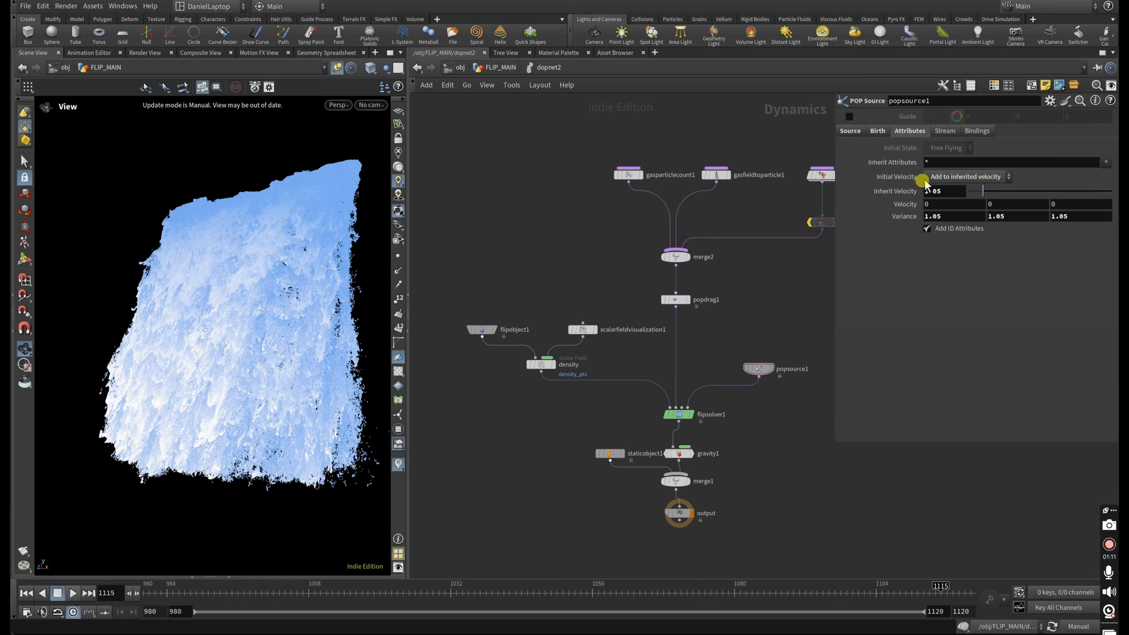
left_click(851, 131)
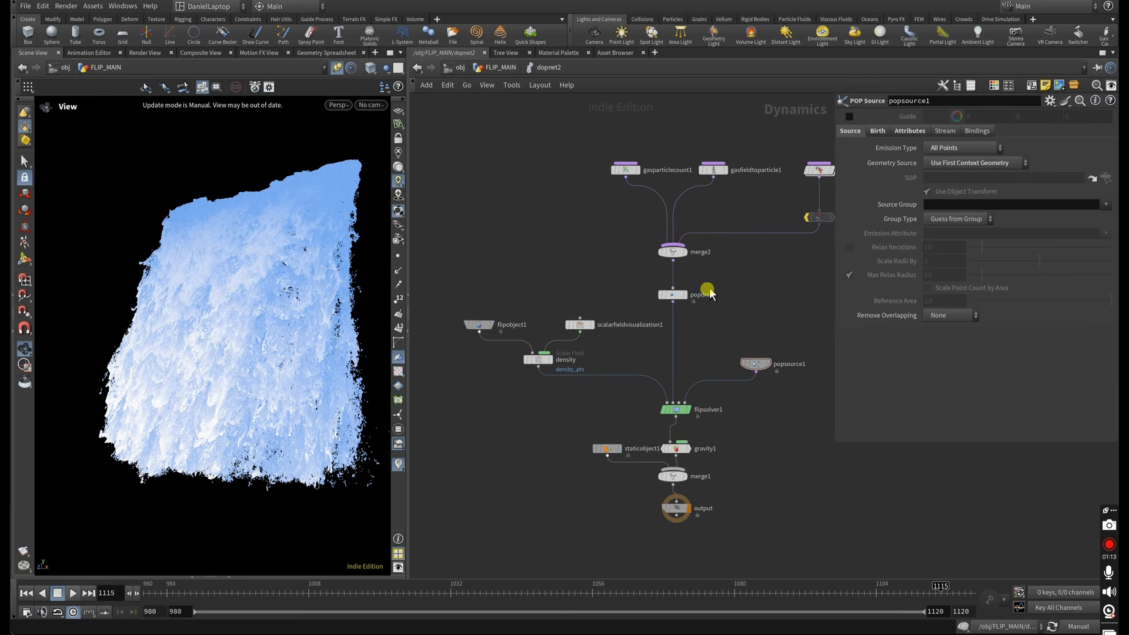
Step: Select the density field, scalarfieldvisualization1, gasparticlecount1 and gasfieldtoparticle1 nodes together to show the density setup
left_click_drag(607, 295, 527, 384)
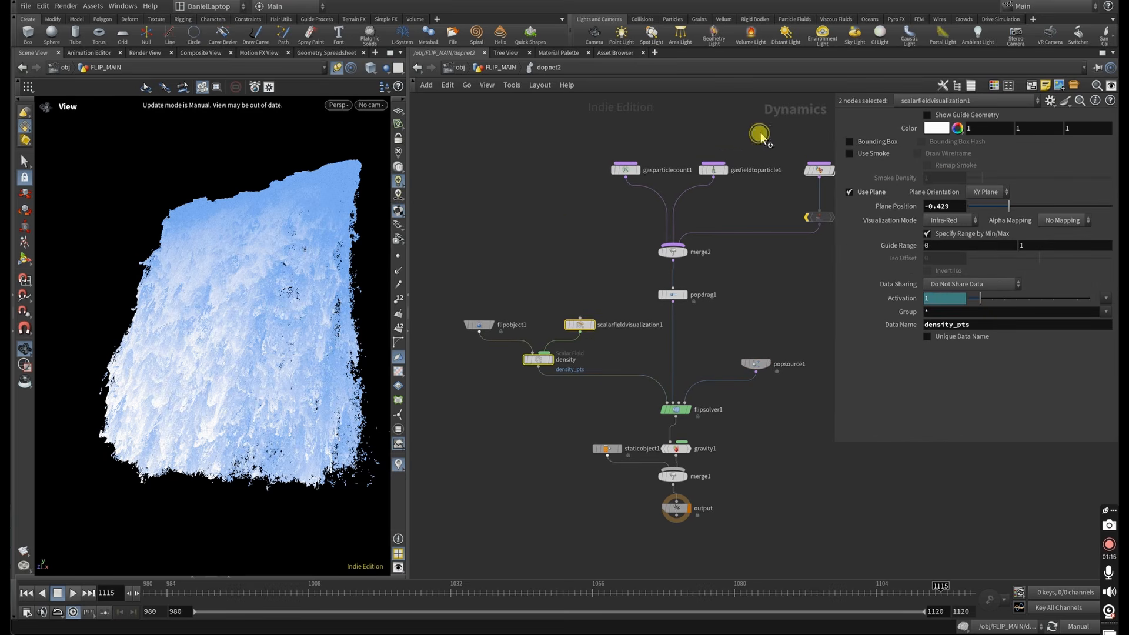
left_click_drag(760, 134, 549, 202, "shift")
scroll(580, 247, "down", 3)
middle_click_drag(580, 247, 524, 232)
scroll(532, 241, "up", 2)
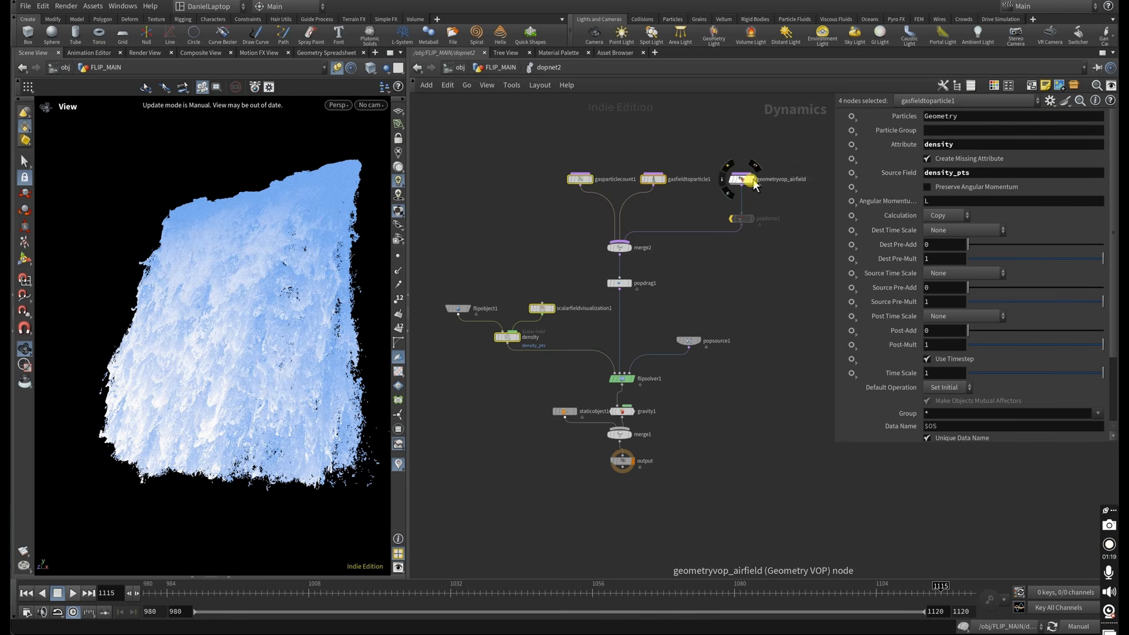
Step: Open geometryvop_airfield and inspect the bind1 node that reads the density attribute
double_click(754, 185)
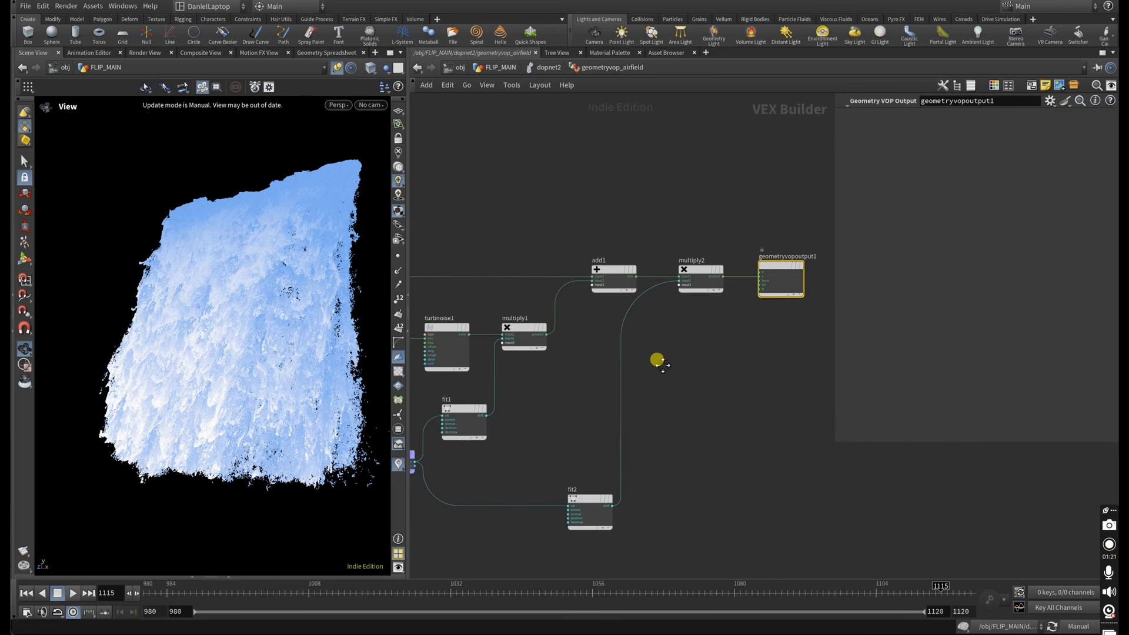
scroll(531, 396, "up", 2)
left_click(532, 445)
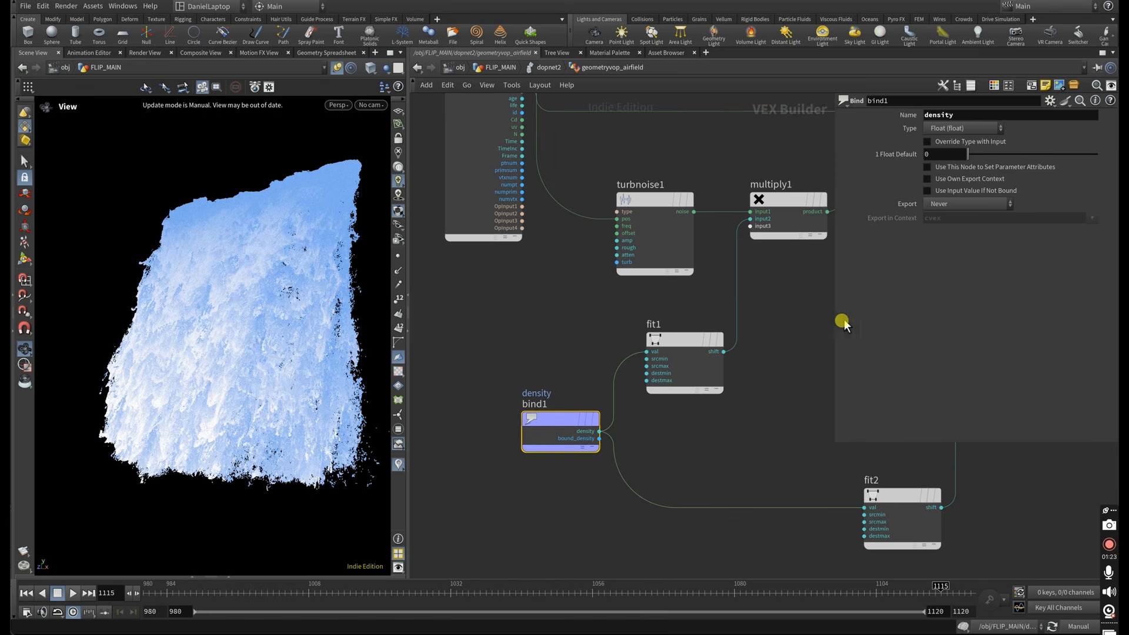
middle_click_drag(789, 343, 742, 483)
scroll(727, 463, "down", 2)
scroll(620, 320, "up", 2)
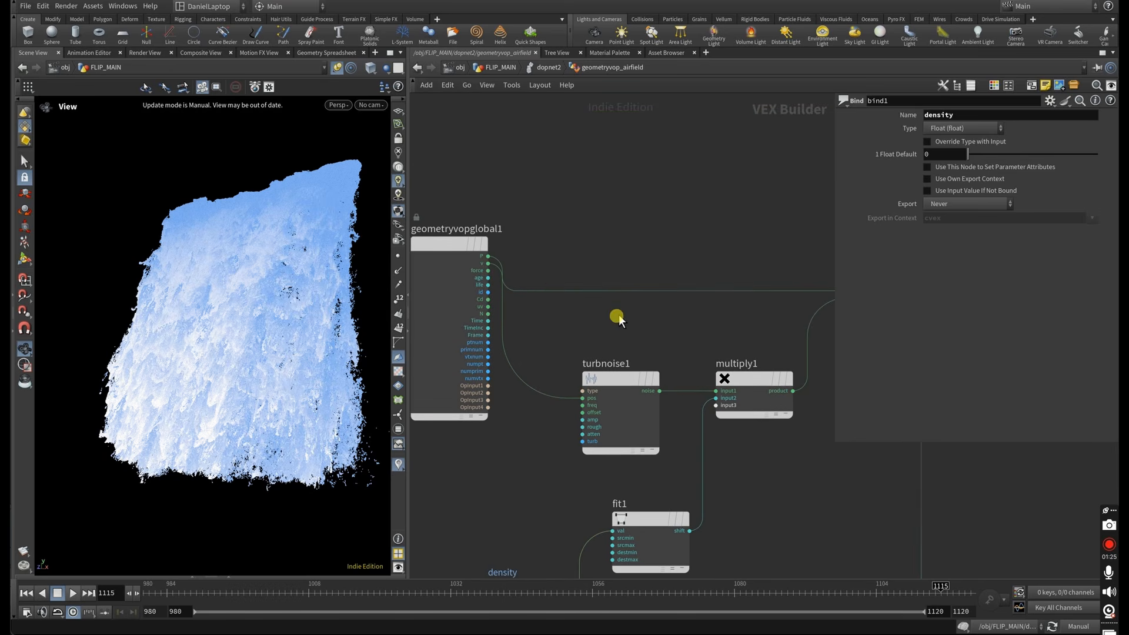
Step: Trace the velocity wire from geometryvopglobal1 through add1 and multiply2 to the geometry output
left_click(488, 263)
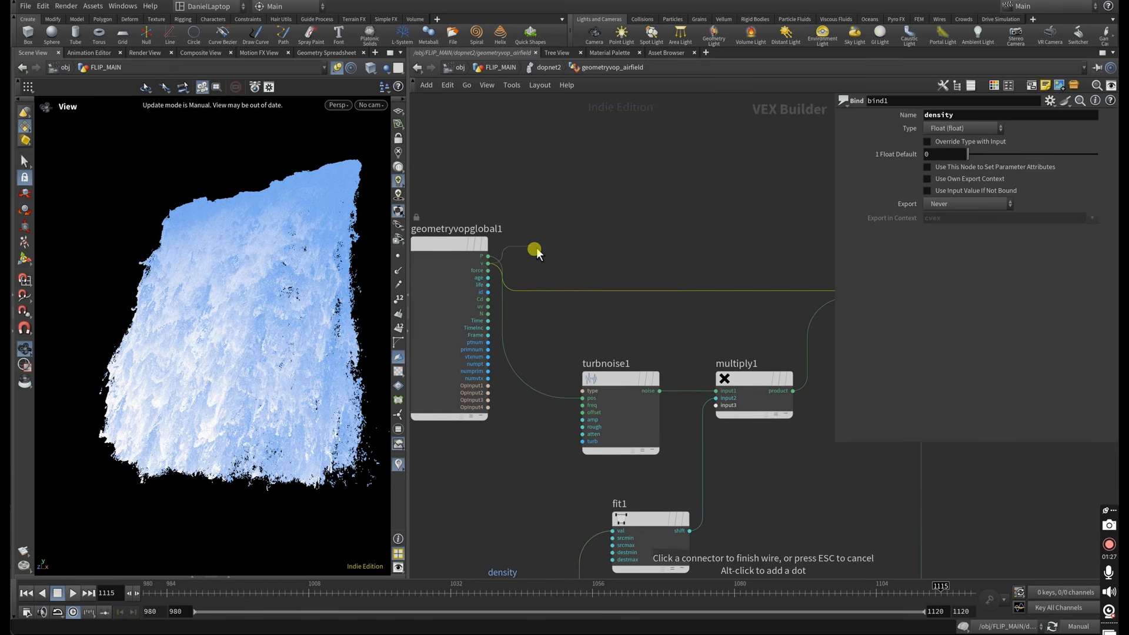
key("Escape")
middle_click_drag(739, 235, 473, 251)
scroll(474, 250, "down", 2)
scroll(666, 268, "up", 2)
left_click(780, 301)
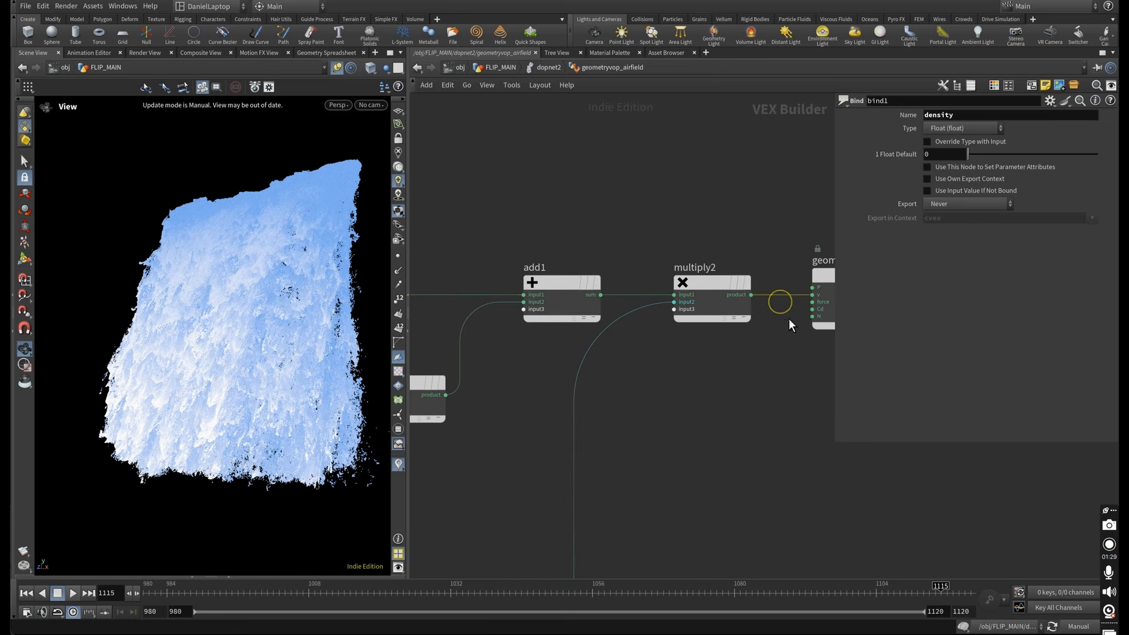
middle_click_drag(802, 318, 748, 319)
scroll(687, 356, "down", 5)
middle_click_drag(713, 371, 772, 335)
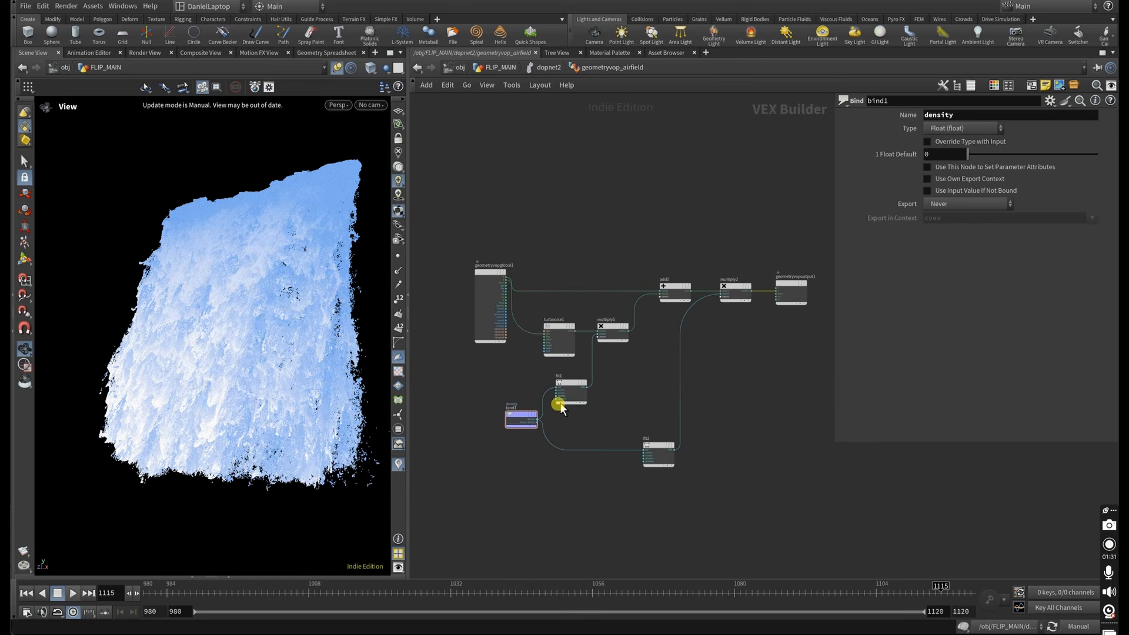
Step: Inspect fit1's source and destination range values that remap the density attribute
scroll(561, 407, "up", 3)
left_click(547, 350)
left_click(931, 130)
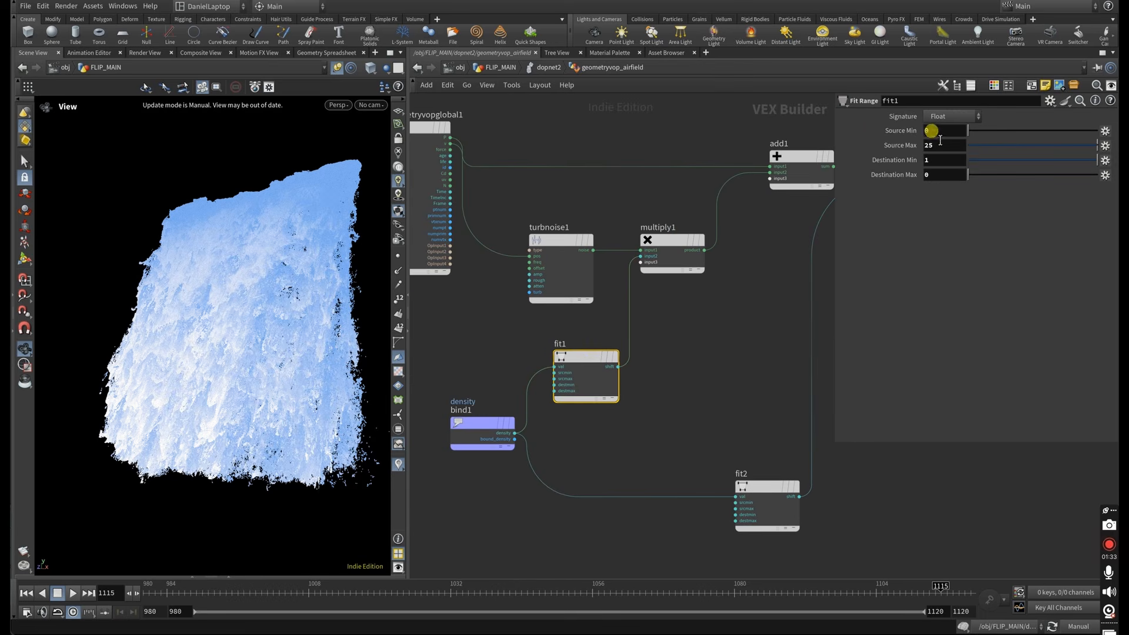
left_click(930, 159)
left_click(939, 146)
Step: Inspect turbnoise1's noise type options and the inputs feeding add1
left_click(550, 267)
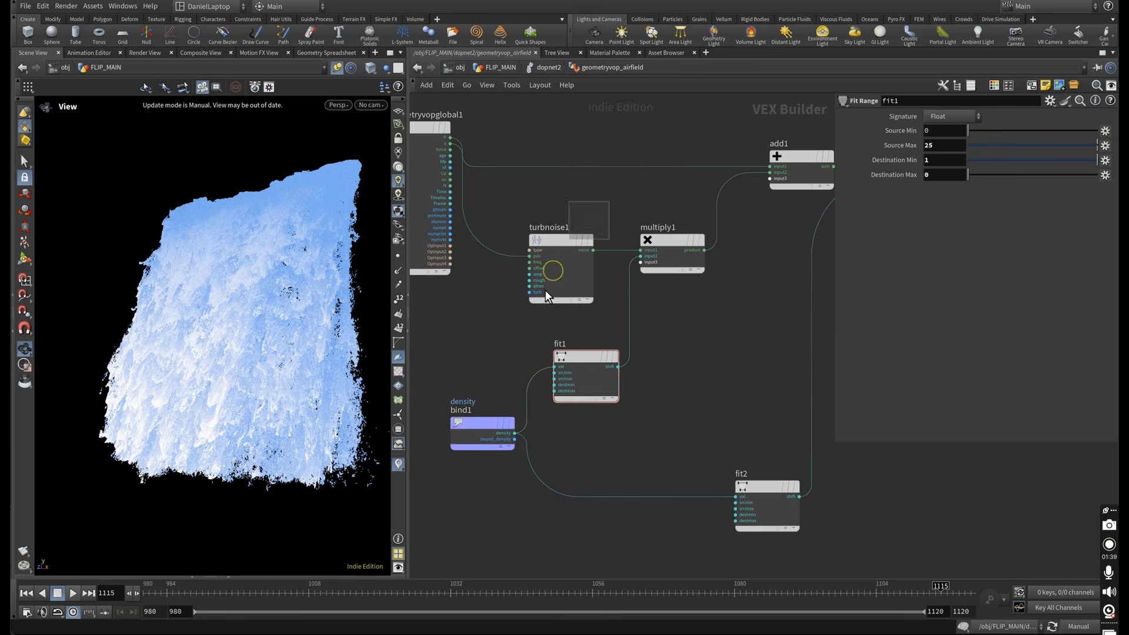
left_click(941, 131)
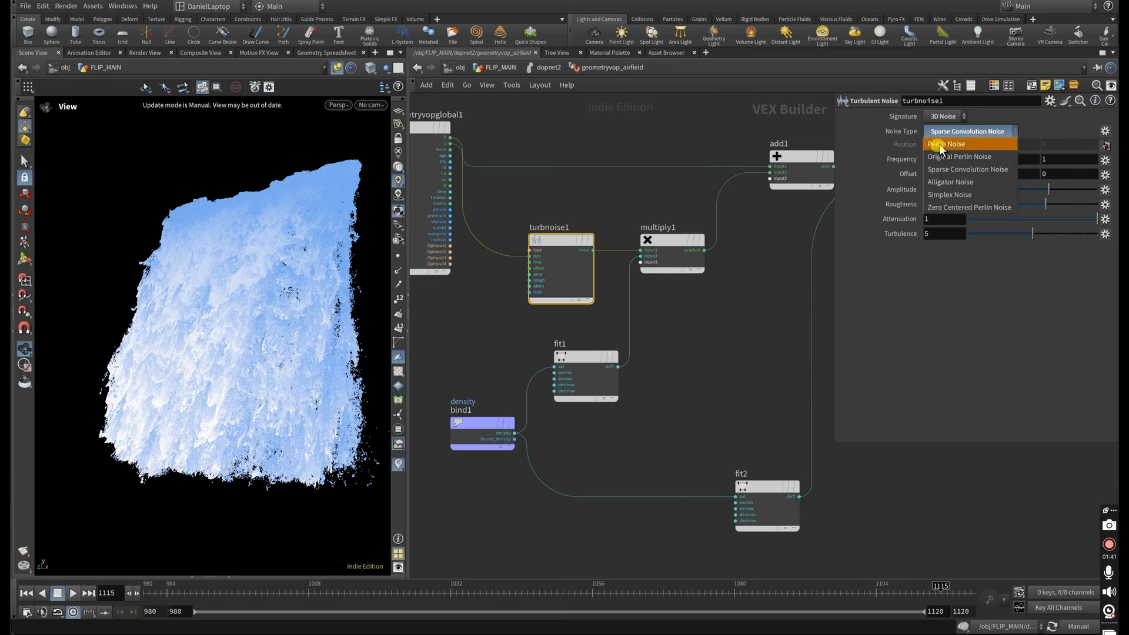
left_click(939, 134)
middle_click_drag(777, 257, 722, 311)
left_click(739, 214)
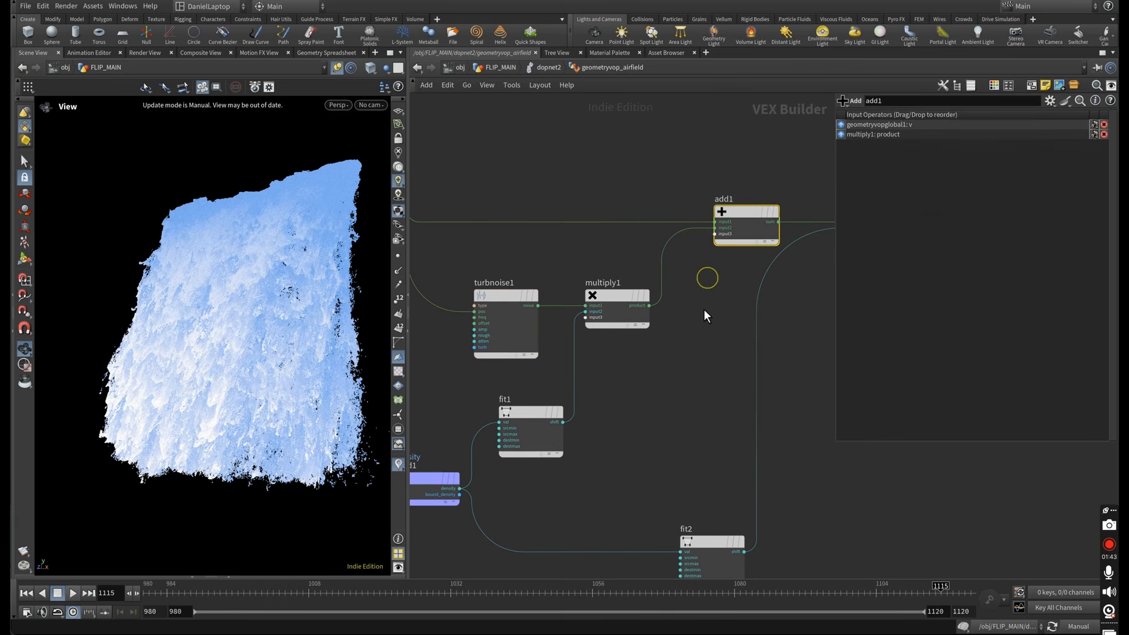
Step: Inspect fit2's source and destination range values on the density branch
middle_click_drag(694, 362, 705, 217)
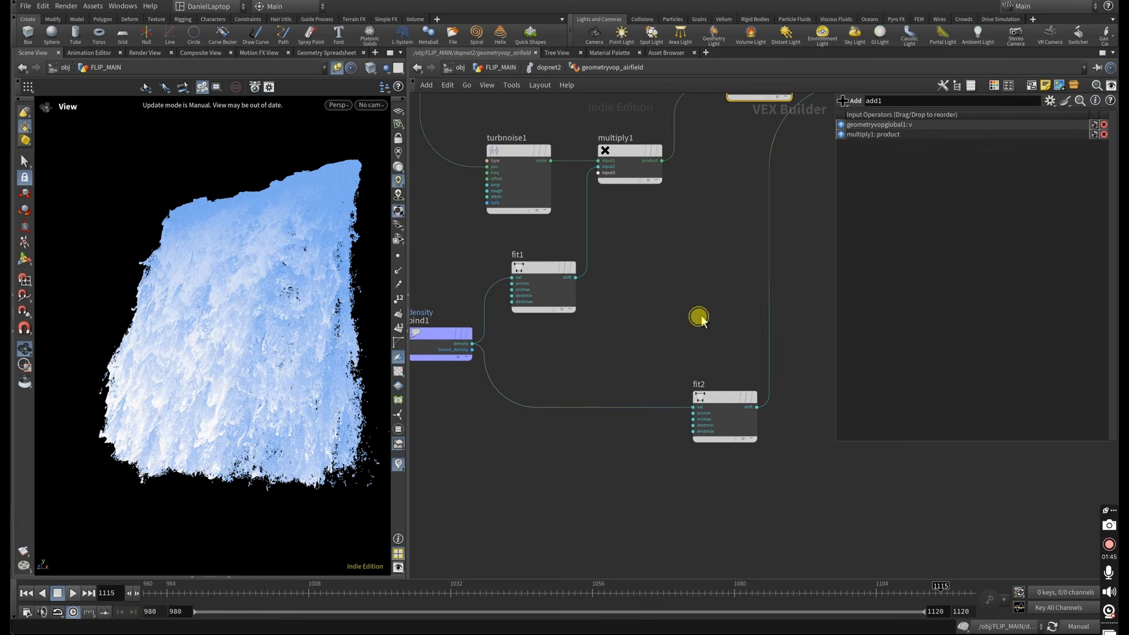
left_click_drag(701, 320, 721, 462)
left_click(937, 130)
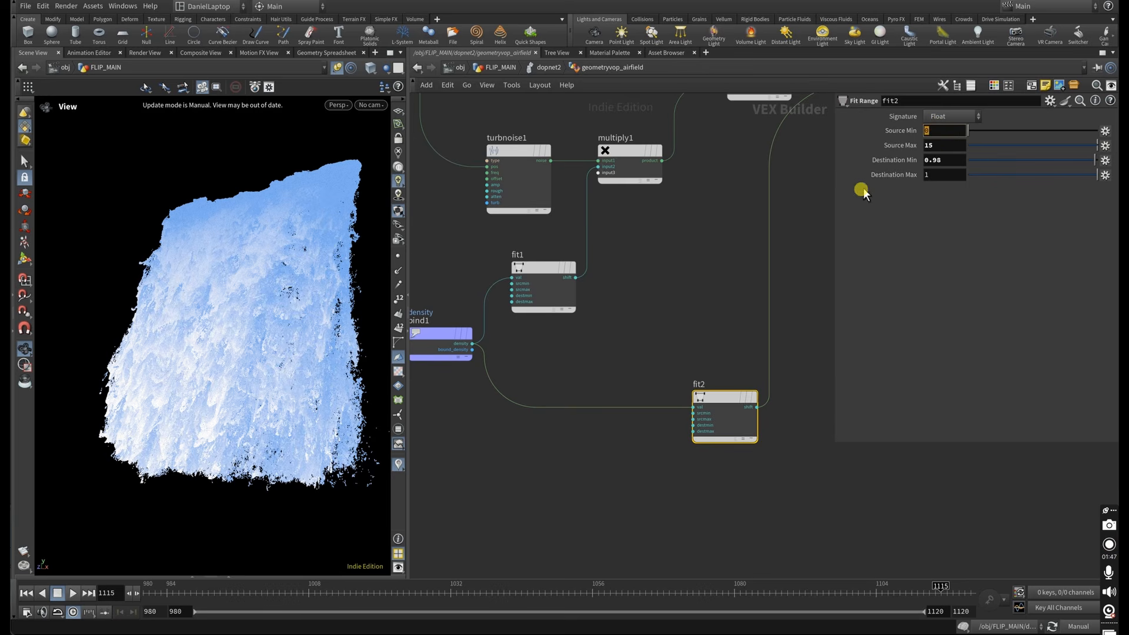
left_click(929, 160)
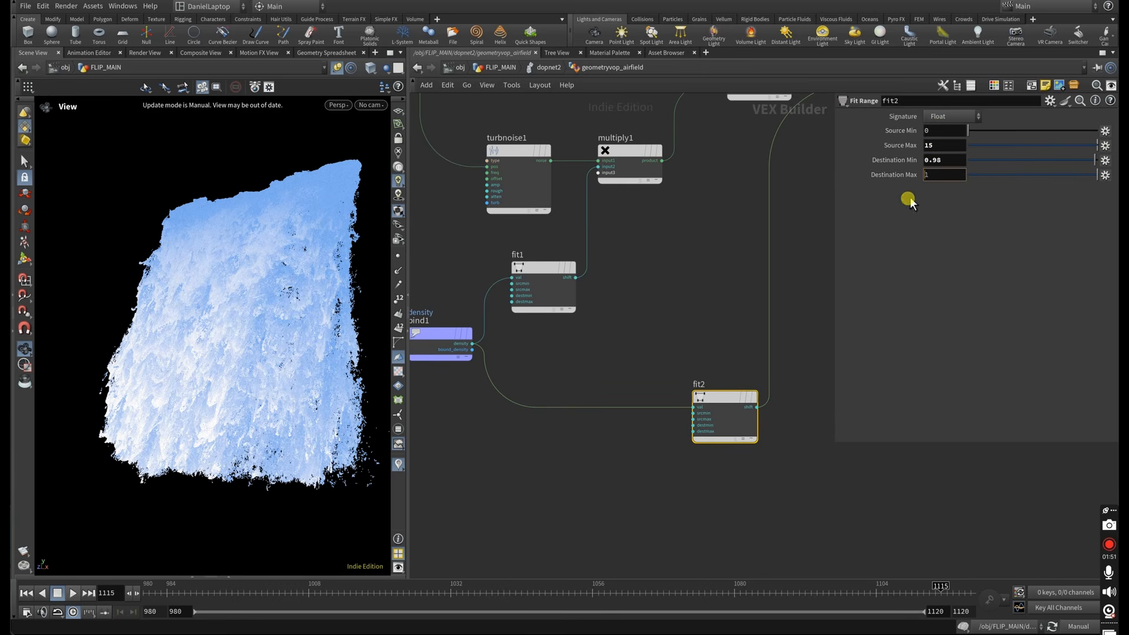
left_click(918, 175)
Step: Examine multiply2 and its connection to the velocity input of the geometry output, and return to the dopnet2 network
left_click(715, 230)
middle_click_drag(620, 272, 414, 459)
left_click_drag(717, 197, 669, 304)
scroll(753, 260, "up", 3)
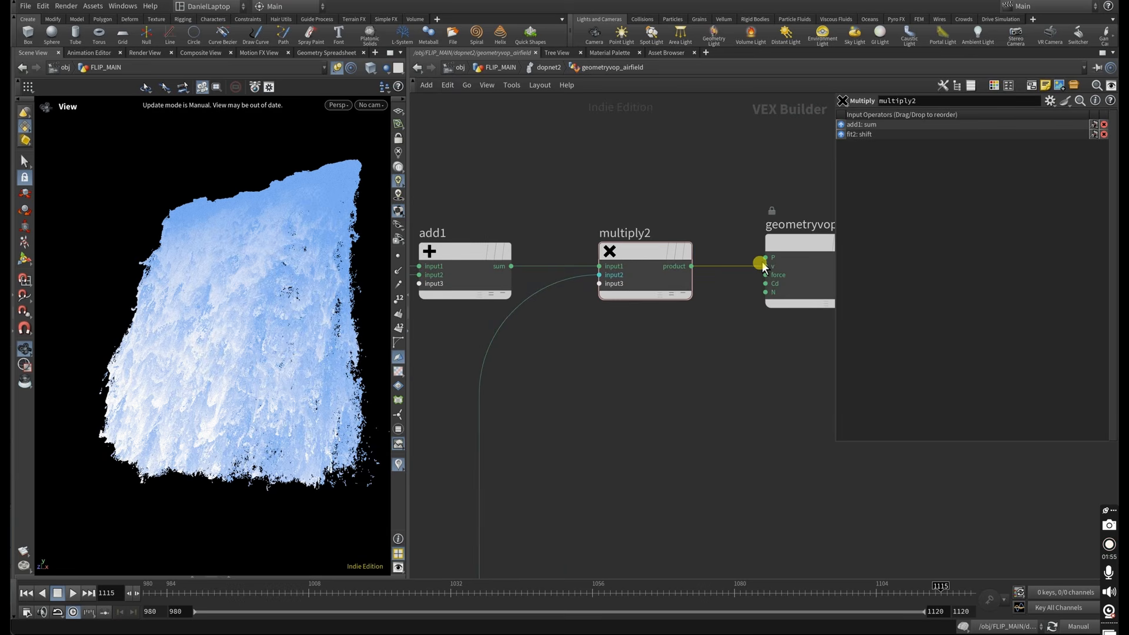
left_click(769, 259)
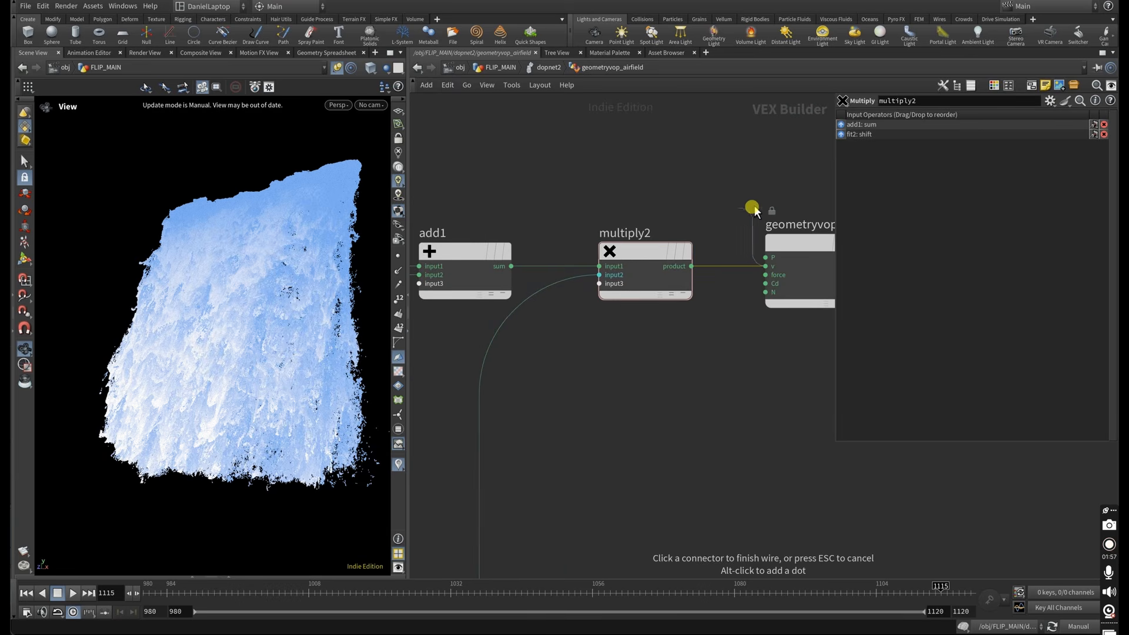
key("u")
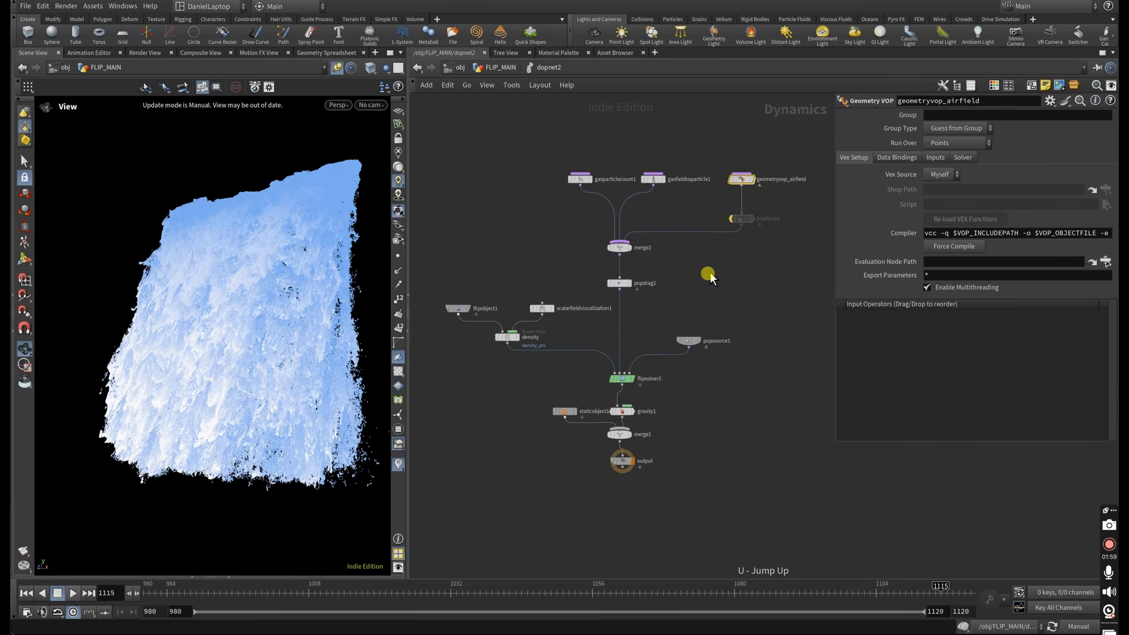
middle_click_drag(710, 277, 729, 211)
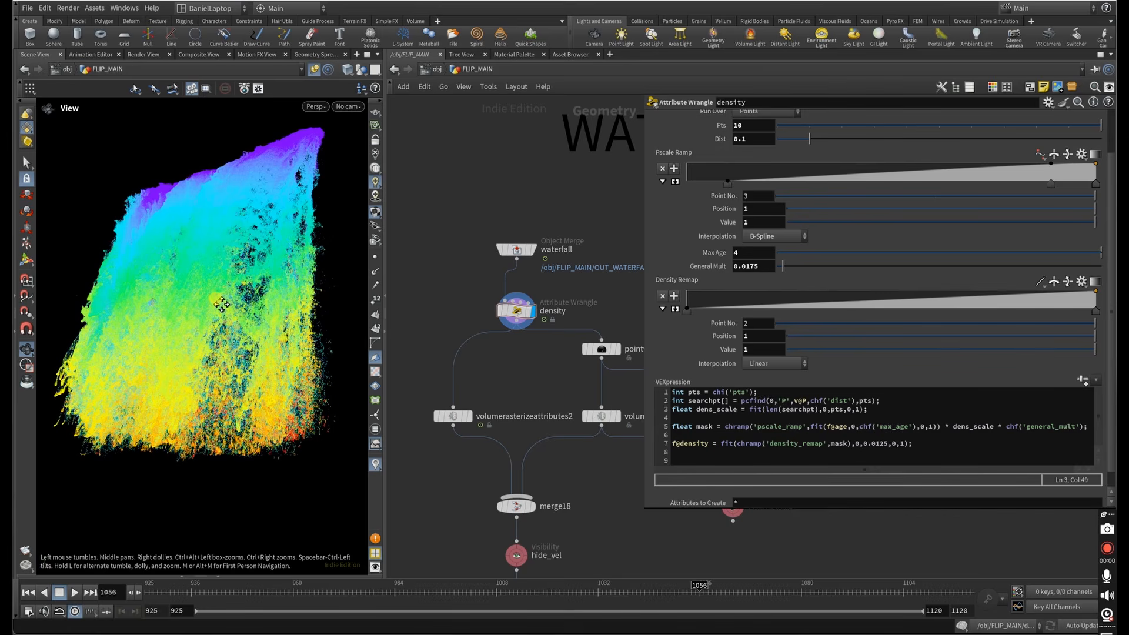
Step: Review the density wrangle's points in the viewport and its VEX lines for the age-based mask and the f@density remap
mouse_move(221, 304)
left_mouse_down()
mouse_move(106, 330)
mouse_move(259, 303)
mouse_move(259, 259)
mouse_move(219, 309)
left_mouse_up()
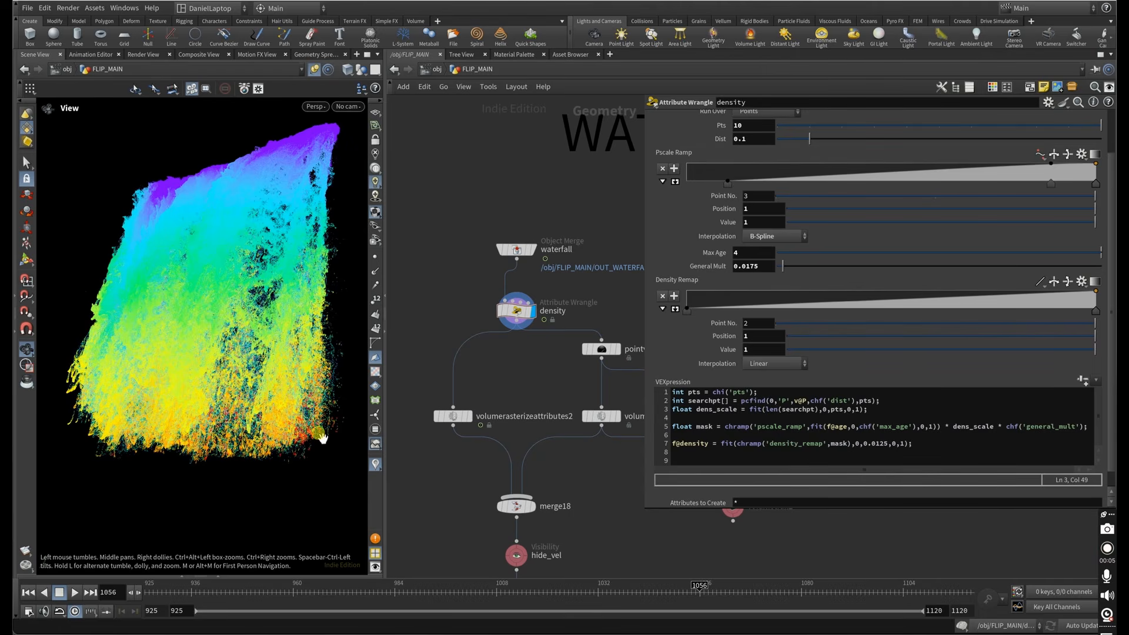
left_click(837, 425)
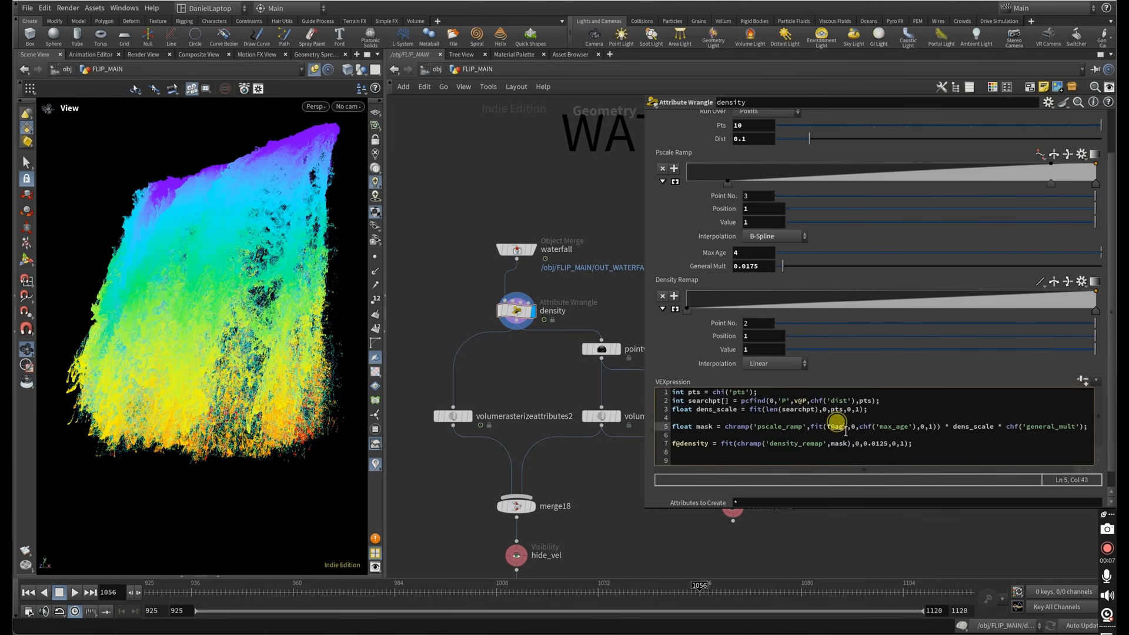
mouse_move(847, 431)
left_mouse_down()
mouse_move(830, 425)
mouse_move(846, 430)
left_mouse_up()
left_click(847, 432)
left_click_drag(914, 445, 672, 445)
Step: Display volumevisualization1 below Waterfall_Volume_A and scrub the timeline to frame 1100 to review the smoke
left_click(549, 394)
mouse_move(553, 397)
middle_mouse_down()
mouse_move(517, 297)
mouse_move(573, 326)
mouse_move(592, 290)
middle_mouse_up()
middle_click_drag(582, 337, 610, 260)
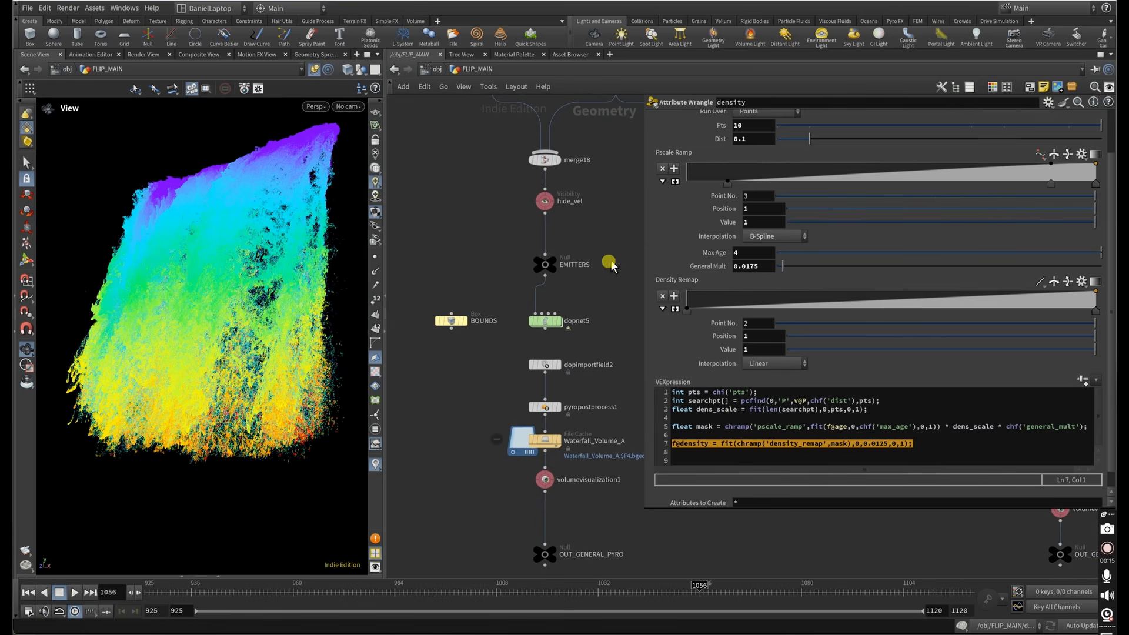
left_click(552, 480)
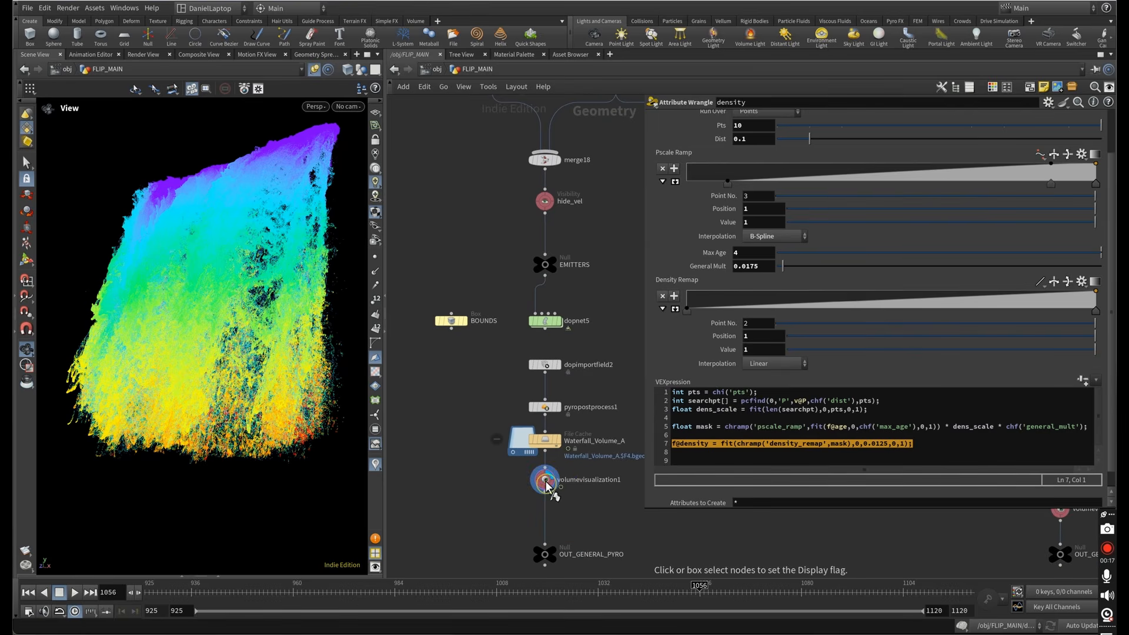
mouse_move(213, 316)
left_mouse_down()
mouse_move(239, 315)
mouse_move(206, 318)
left_mouse_up()
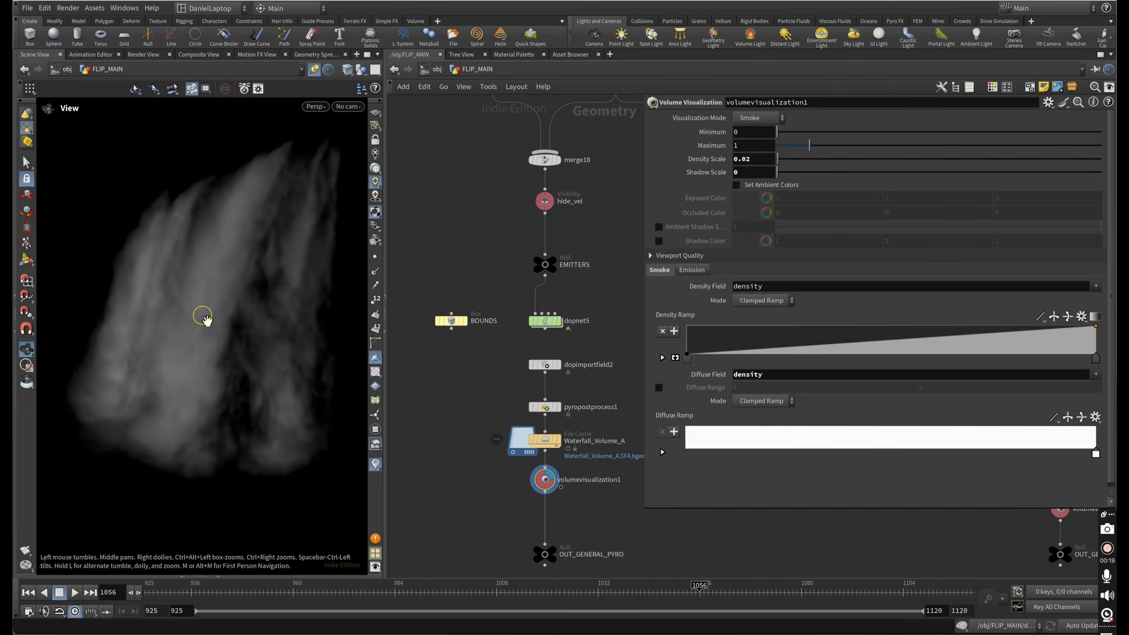
left_click_drag(827, 599, 889, 602)
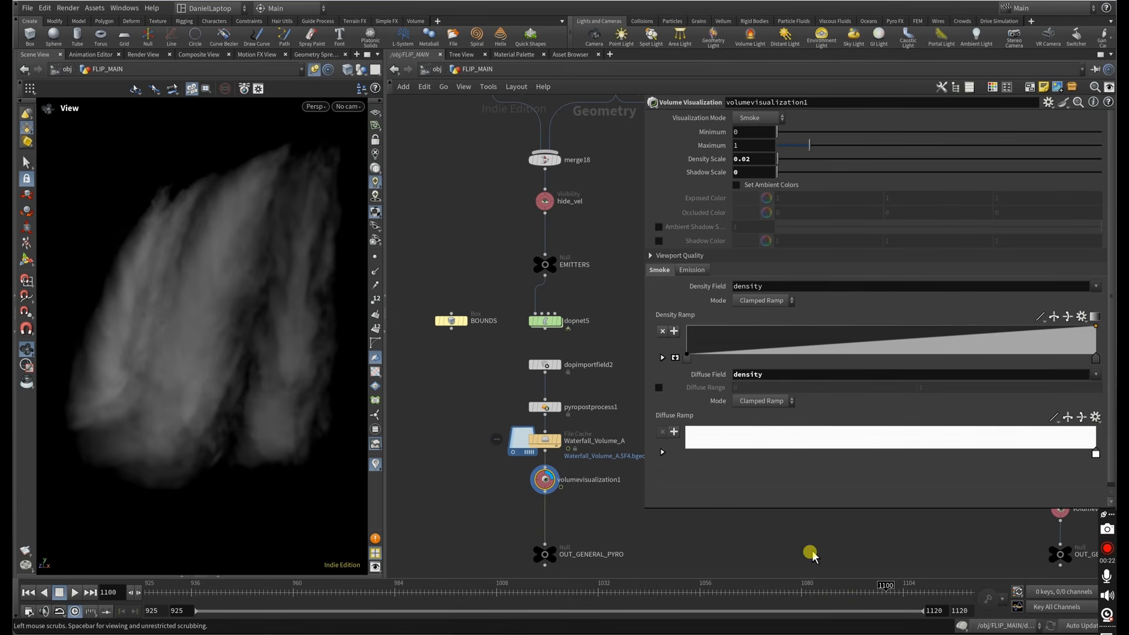
Step: Display volumevisualization4 in the second Waterfall Pyro A branch and scrub through its smoke simulation
scroll(681, 534, "down", 3)
mouse_move(697, 536)
middle_mouse_down()
mouse_move(549, 536)
mouse_move(533, 501)
middle_mouse_up()
scroll(534, 498, "down", 3)
middle_click_drag(553, 445, 424, 443)
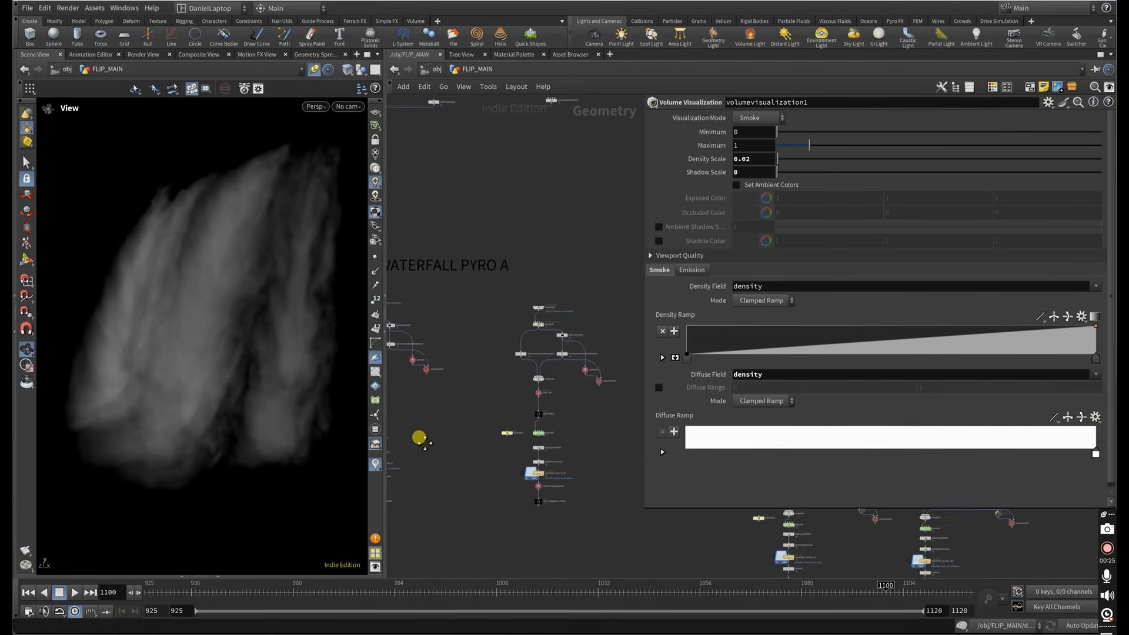
scroll(530, 485, "up", 3)
key("r")
left_click_drag(583, 475, 538, 494)
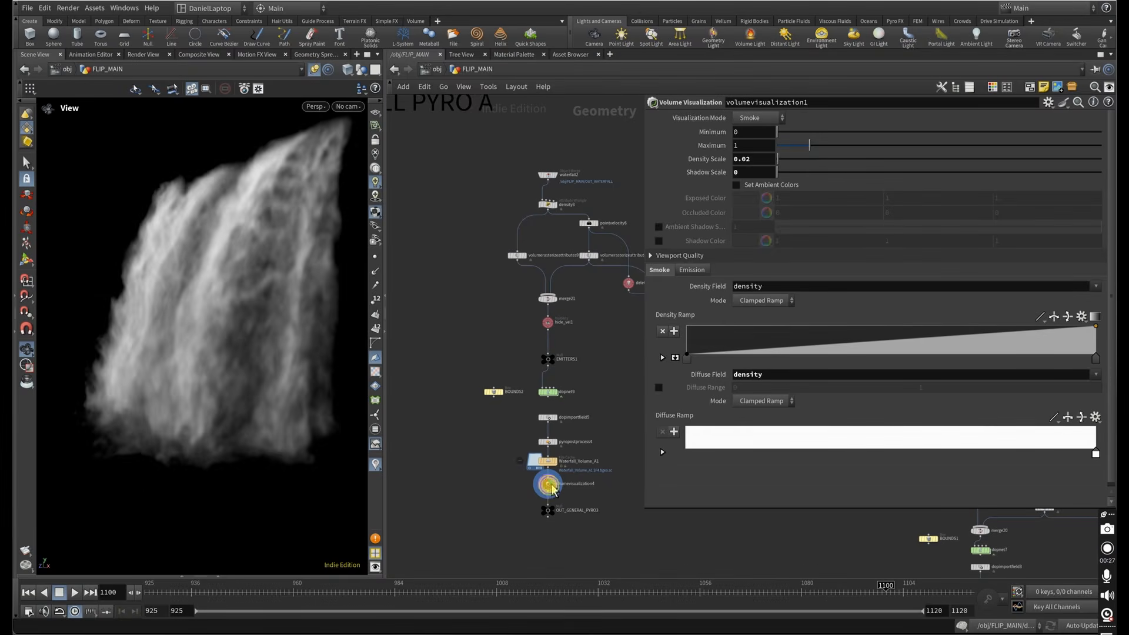
mouse_move(189, 308)
left_mouse_down()
mouse_move(219, 318)
mouse_move(185, 310)
left_mouse_up()
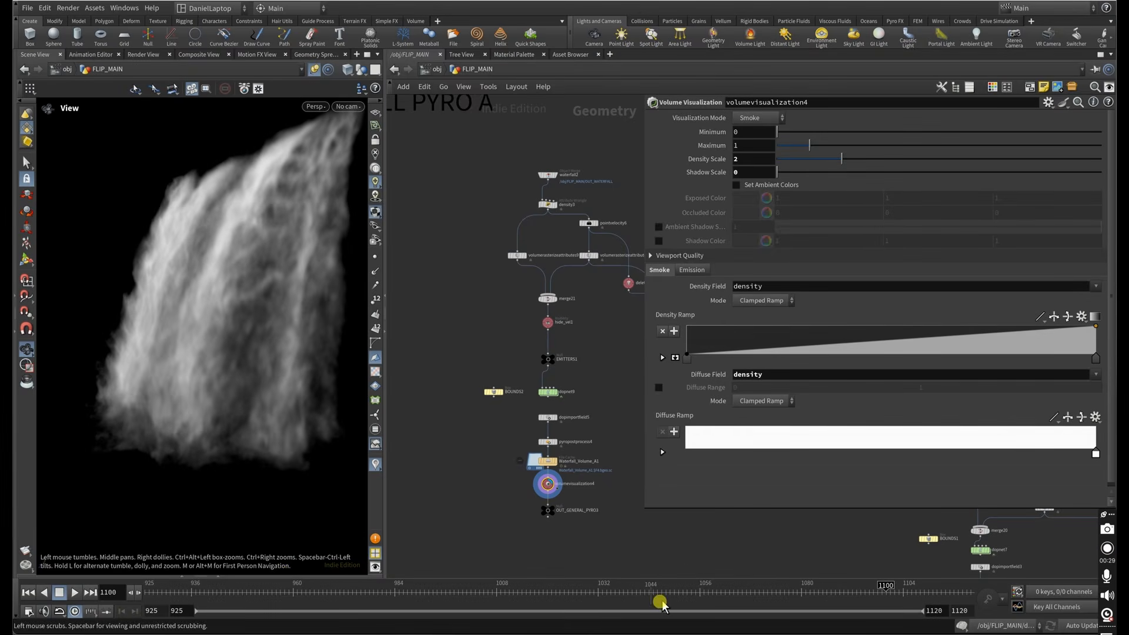
left_click_drag(687, 595, 743, 592)
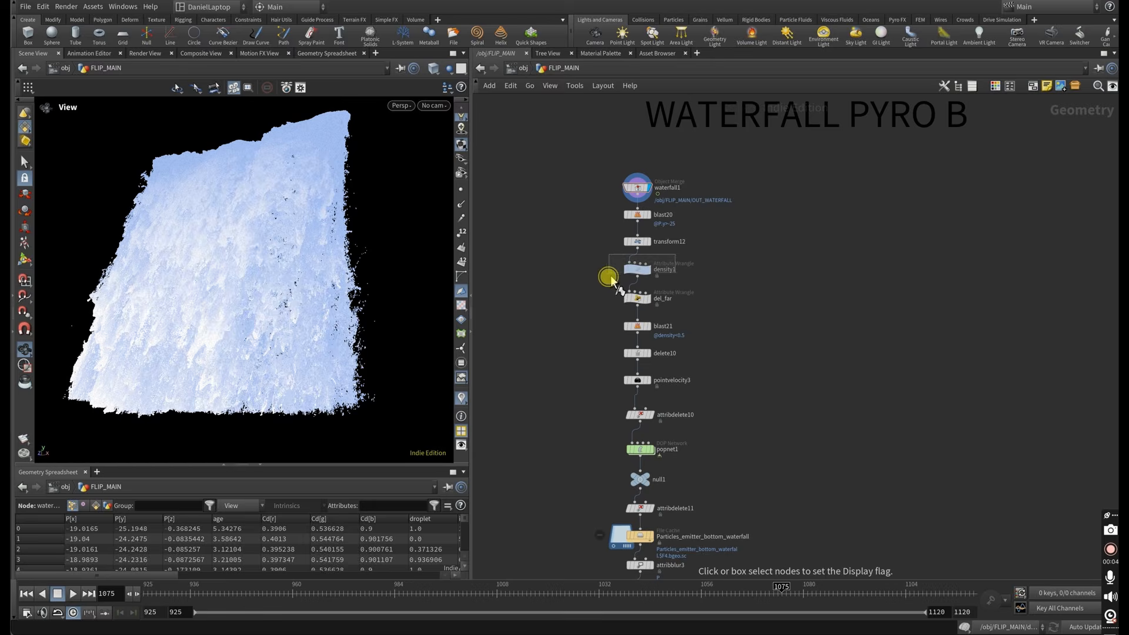
Step: Display density1 in the Waterfall Pyro B network and view its cropped, density-coloured points from another angle
left_click(632, 269)
middle_click_drag(253, 377, 276, 316, "alt")
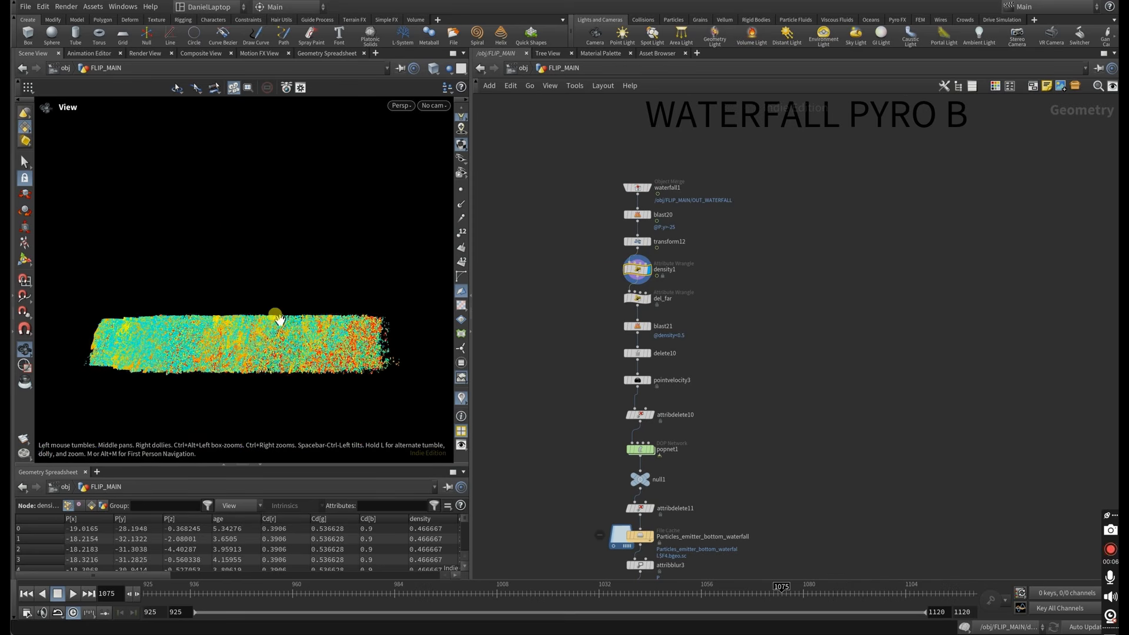
left_click_drag(276, 316, 247, 365, "alt")
Step: Display the Particles_emitter_bottom_waterfall cache and scrub its particles to frame 1096
middle_click_drag(561, 387, 552, 290)
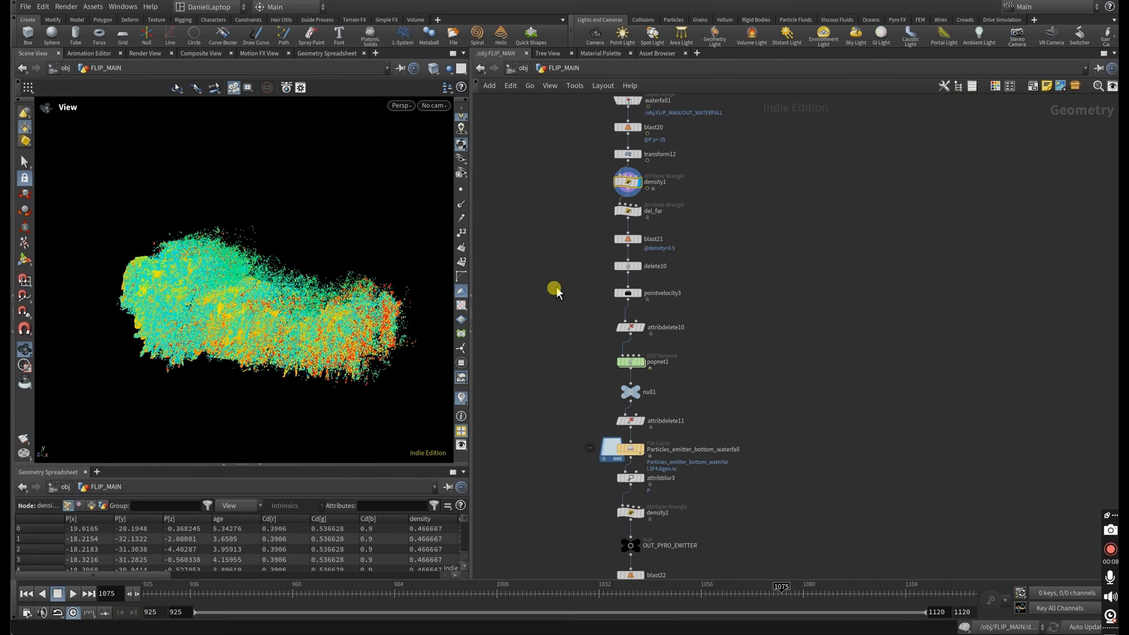
left_click(639, 449)
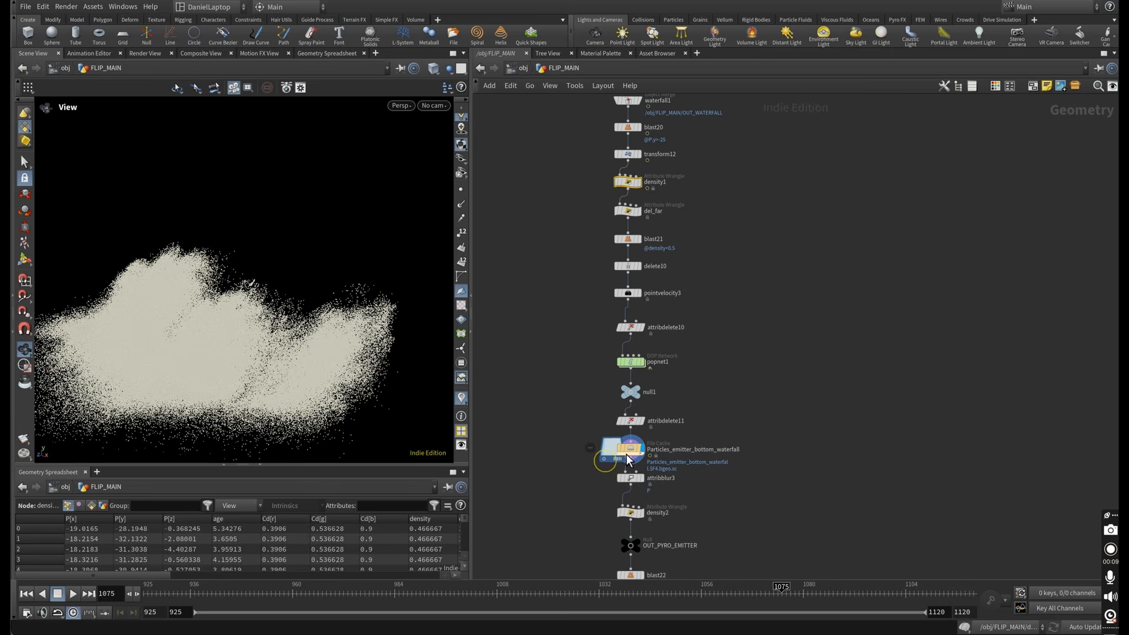
left_click_drag(492, 605, 880, 602)
Step: Display volumerasterizeattributes5 and review the rasterized emitter volume up to frame 1094 from several angles
middle_click_drag(727, 476, 722, 146)
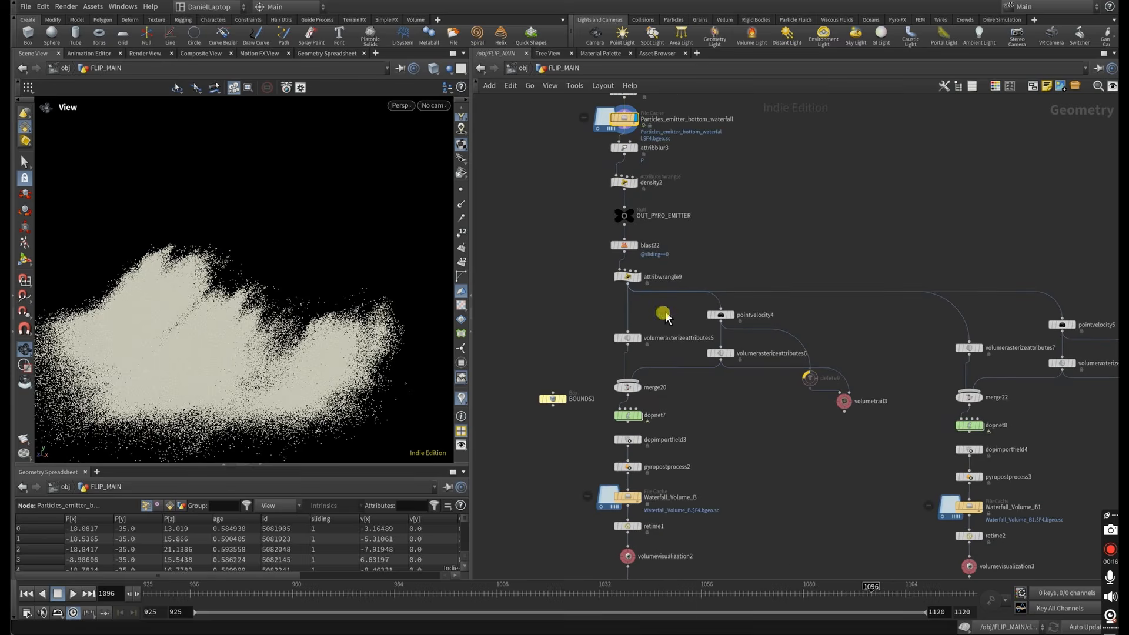
key("r")
left_click_drag(670, 318, 604, 353)
left_click_drag(242, 354, 215, 328)
left_click(688, 582)
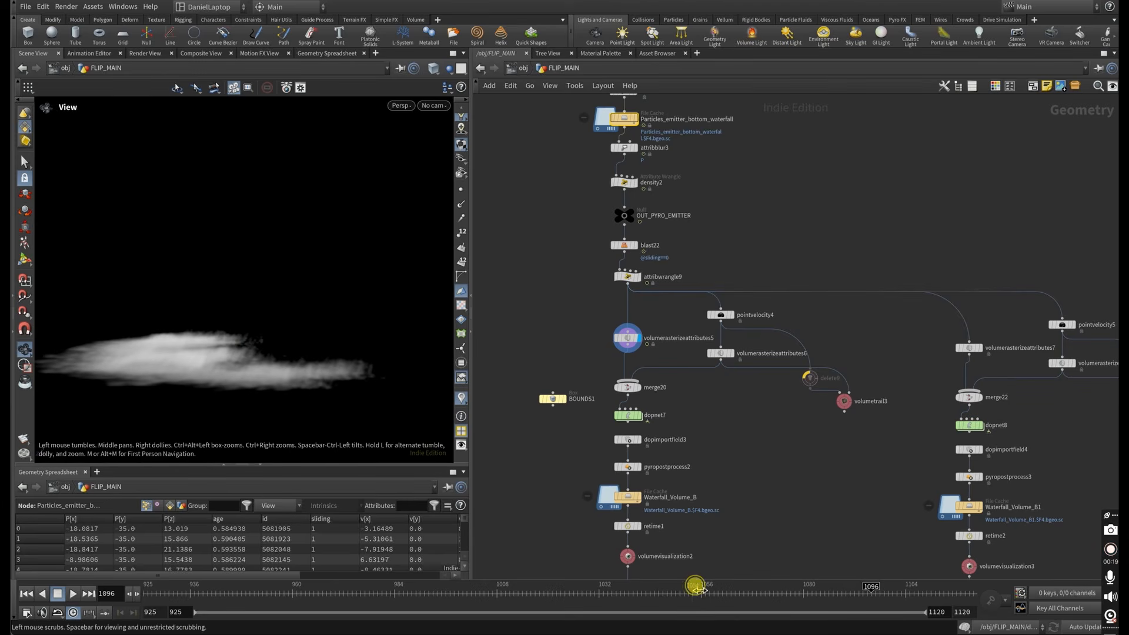
left_click(765, 591)
left_click(863, 595)
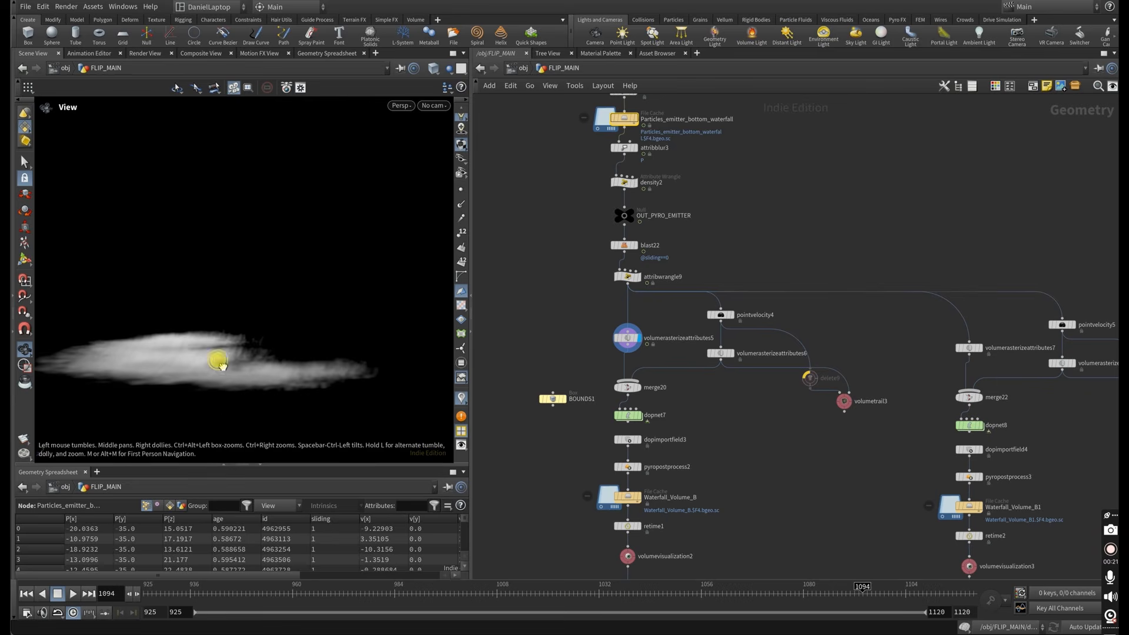
mouse_move(219, 360)
left_mouse_down()
mouse_move(229, 374)
mouse_move(235, 366)
left_mouse_up()
scroll(714, 480, "up", 1)
Step: Display transform13 below volumevisualization2 and scrub the simulated mist back to frame 1054
middle_click_drag(715, 440, 722, 264)
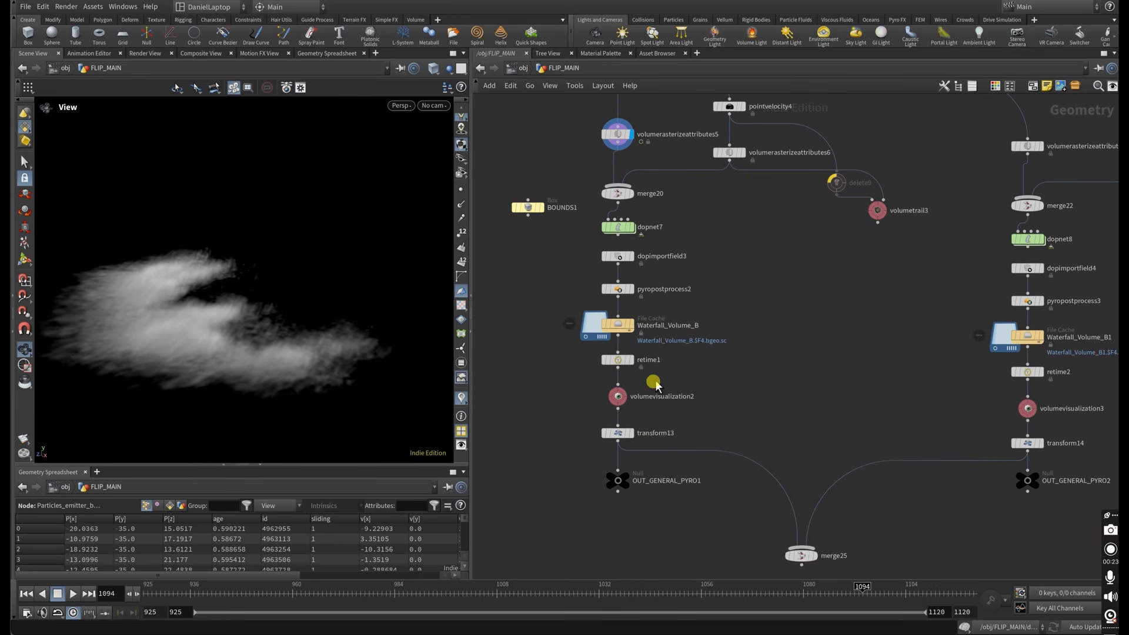
key("r")
left_click_drag(647, 421, 624, 441)
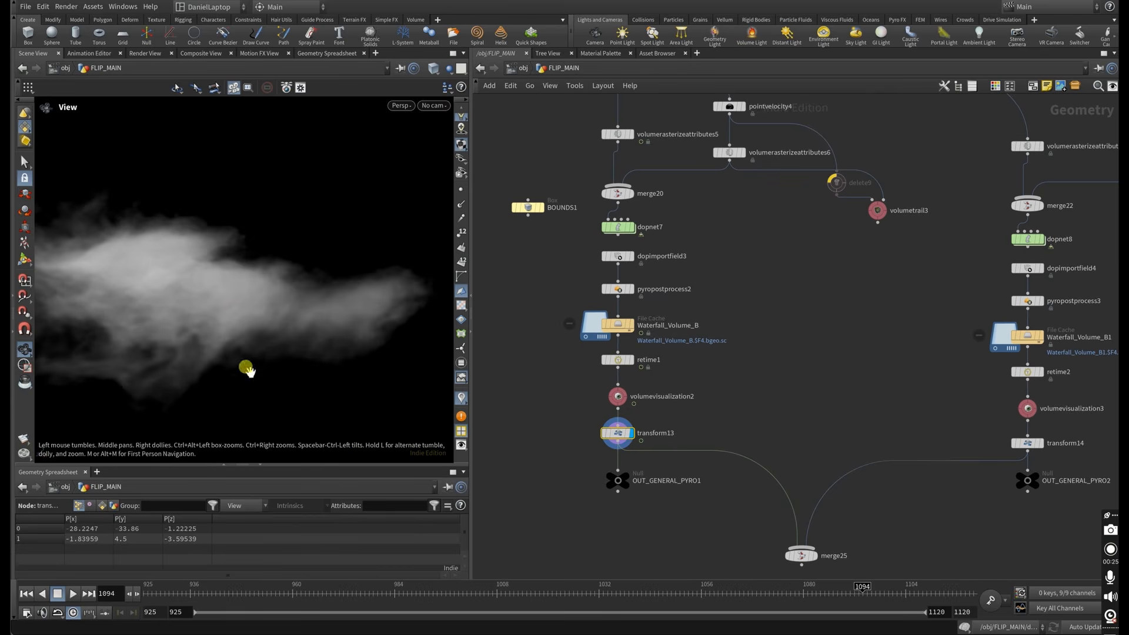
left_click_drag(230, 320, 235, 345)
mouse_move(804, 597)
left_mouse_down()
mouse_move(773, 603)
mouse_move(694, 583)
left_mouse_up()
Step: Look through Cam_Shot_02, display merge25 to show both mist volumes together, and scrub the timeline towards its end
left_click(433, 105)
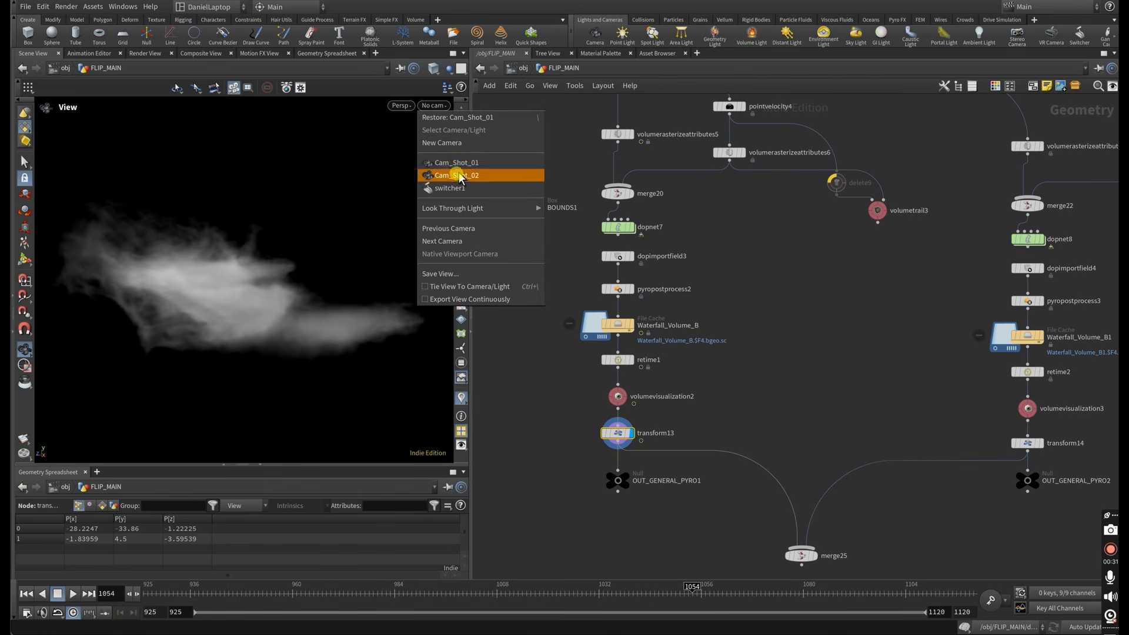
left_click(458, 174)
middle_click_drag(745, 429, 639, 252)
key("r")
left_click_drag(740, 364, 615, 446)
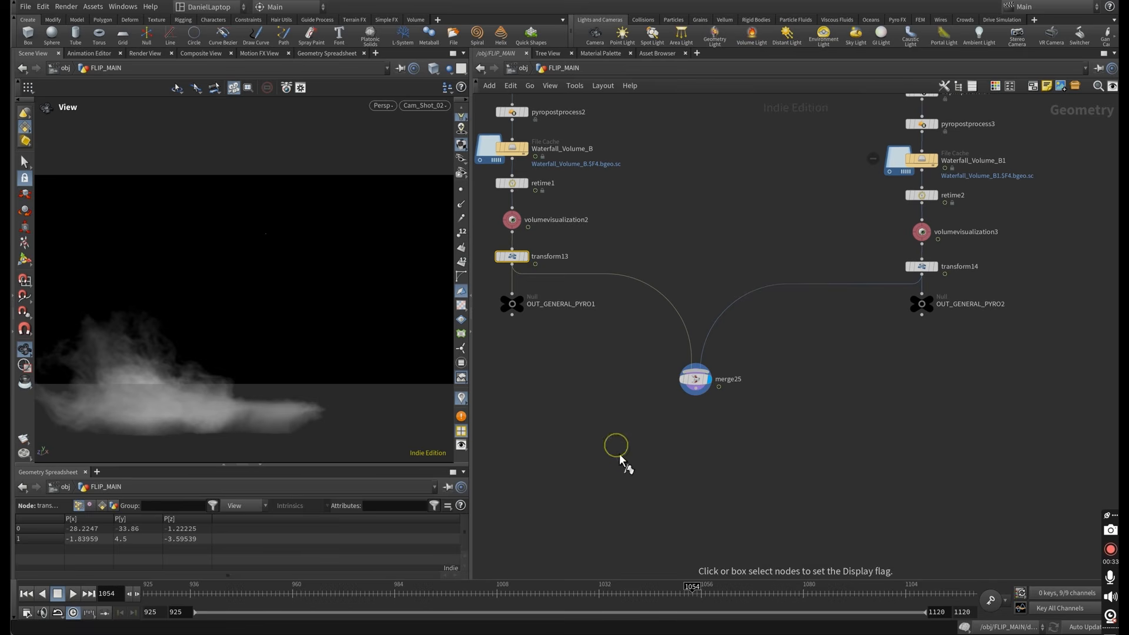
left_click_drag(725, 446, 662, 379)
left_click_drag(695, 599, 921, 599)
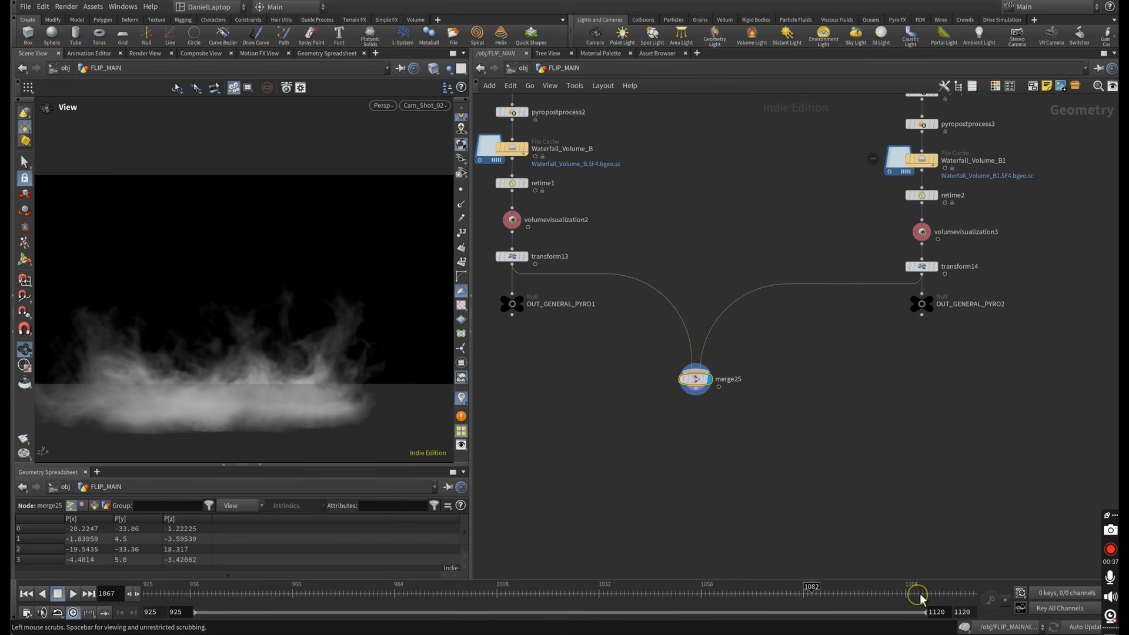